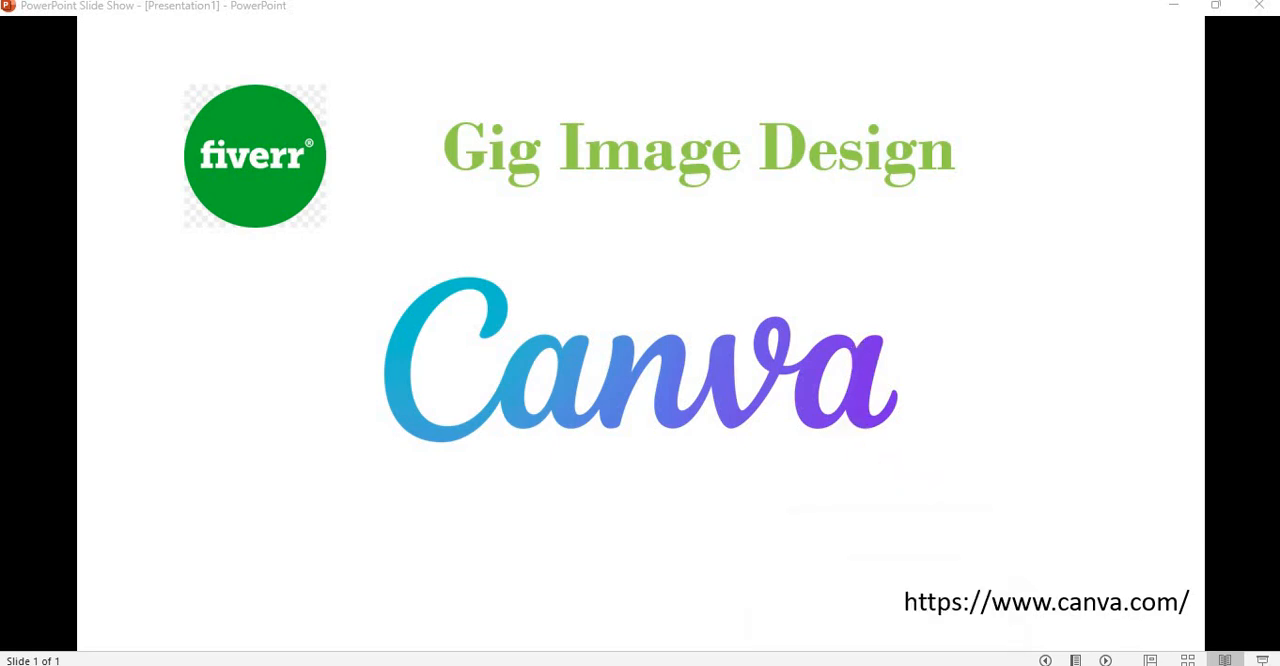
Step: Switch to the Fiverr home page in the browser and examine the gig cover images in its recommended, popular and trending sections
left_click(888, 664)
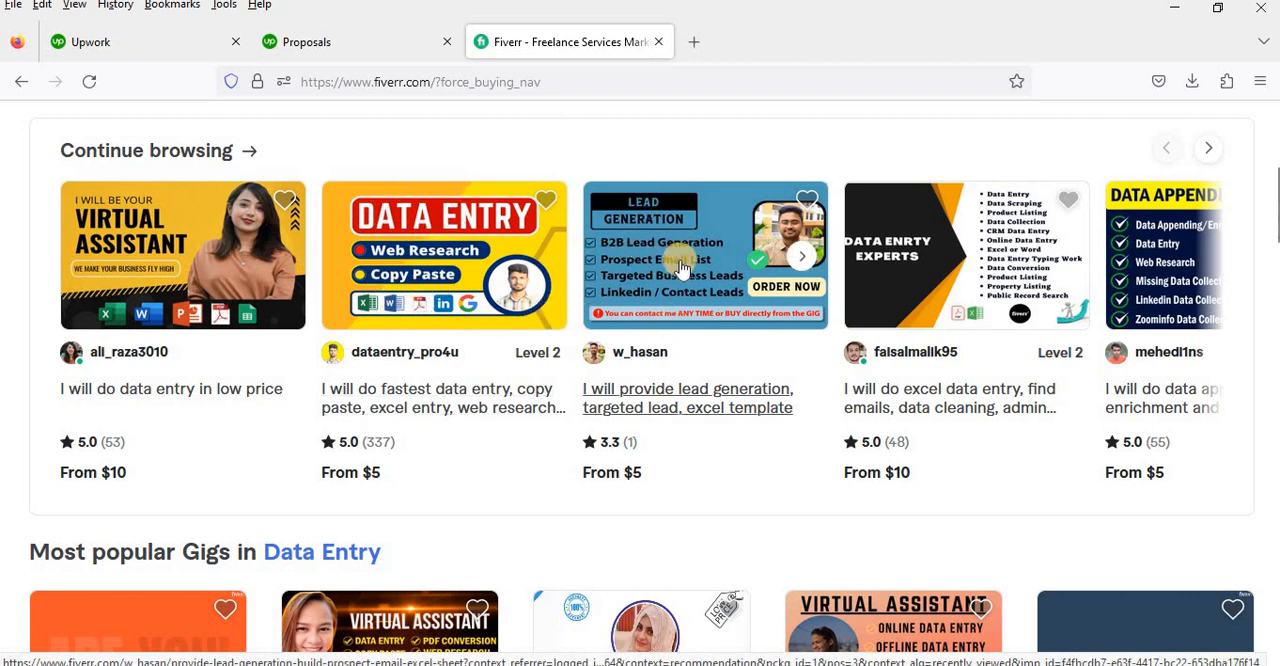
scroll(645, 310, "down", 1)
scroll(645, 310, "down", 3)
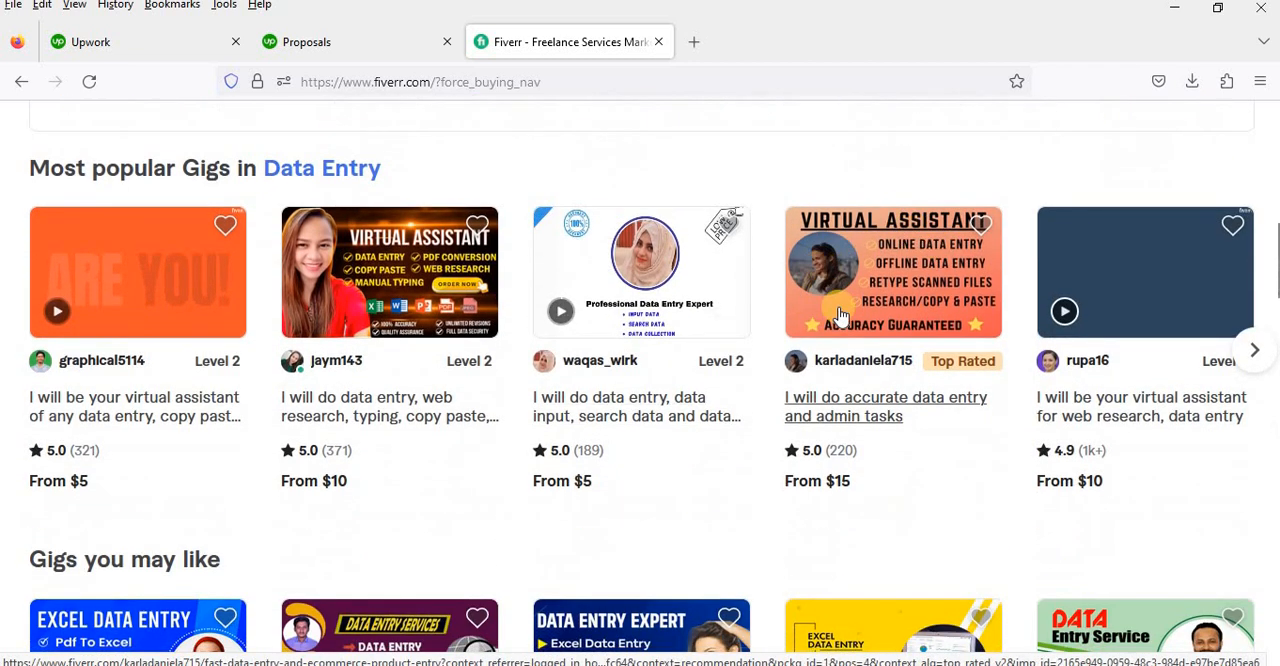
scroll(830, 367, "down", 3)
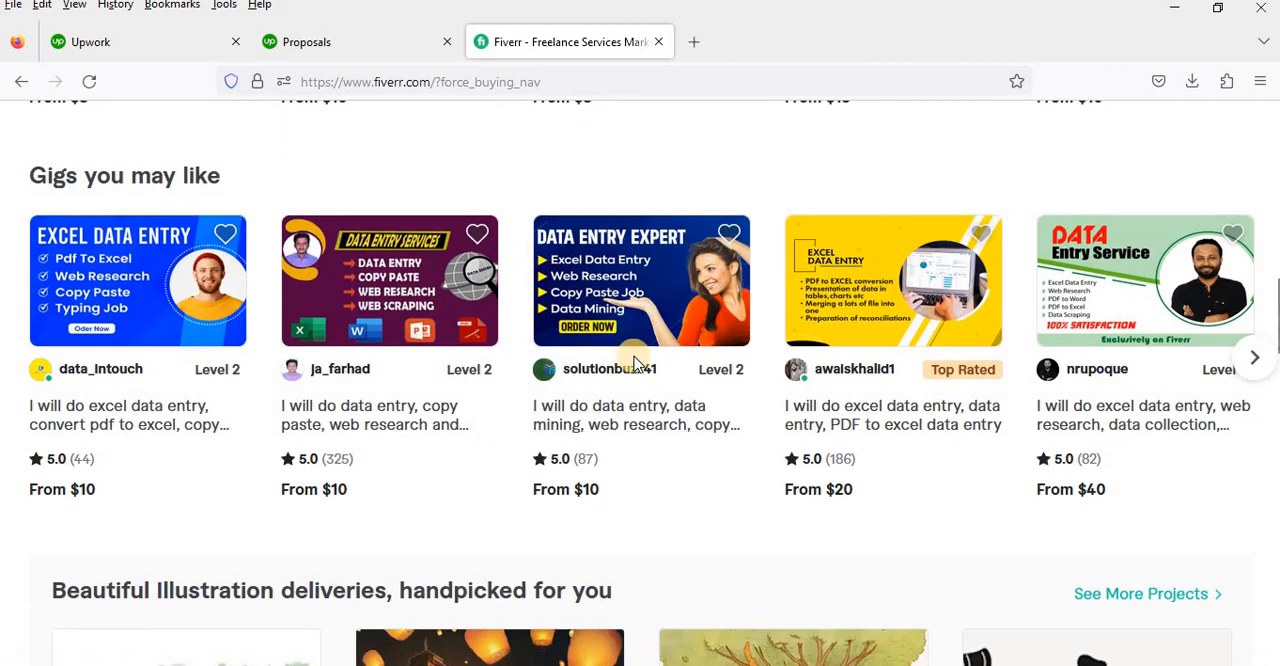
scroll(635, 365, "down", 6)
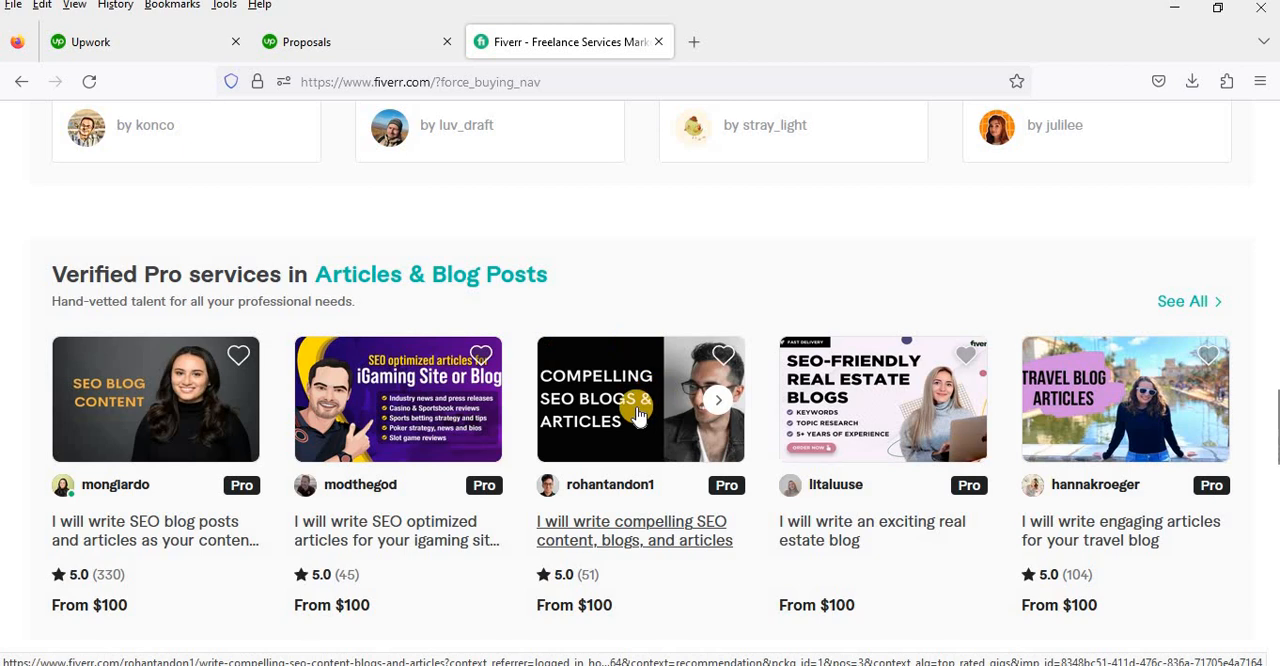
scroll(634, 400, "down", 3)
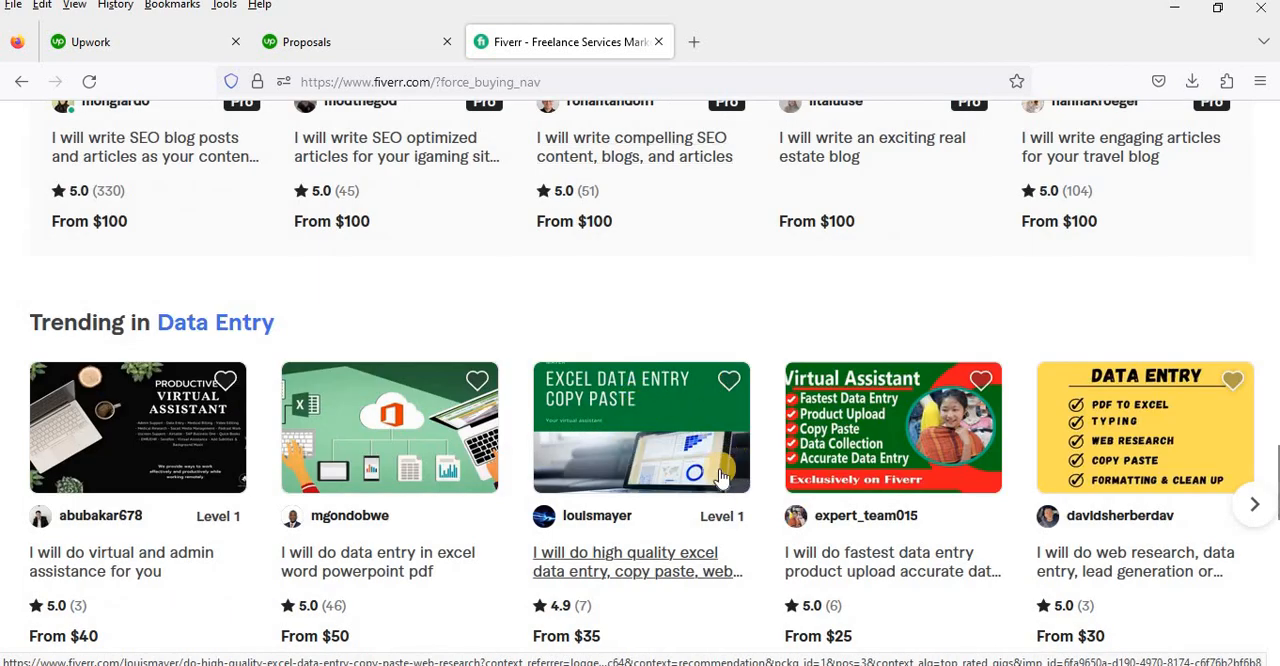
scroll(720, 476, "down", 3)
scroll(714, 470, "up", 3)
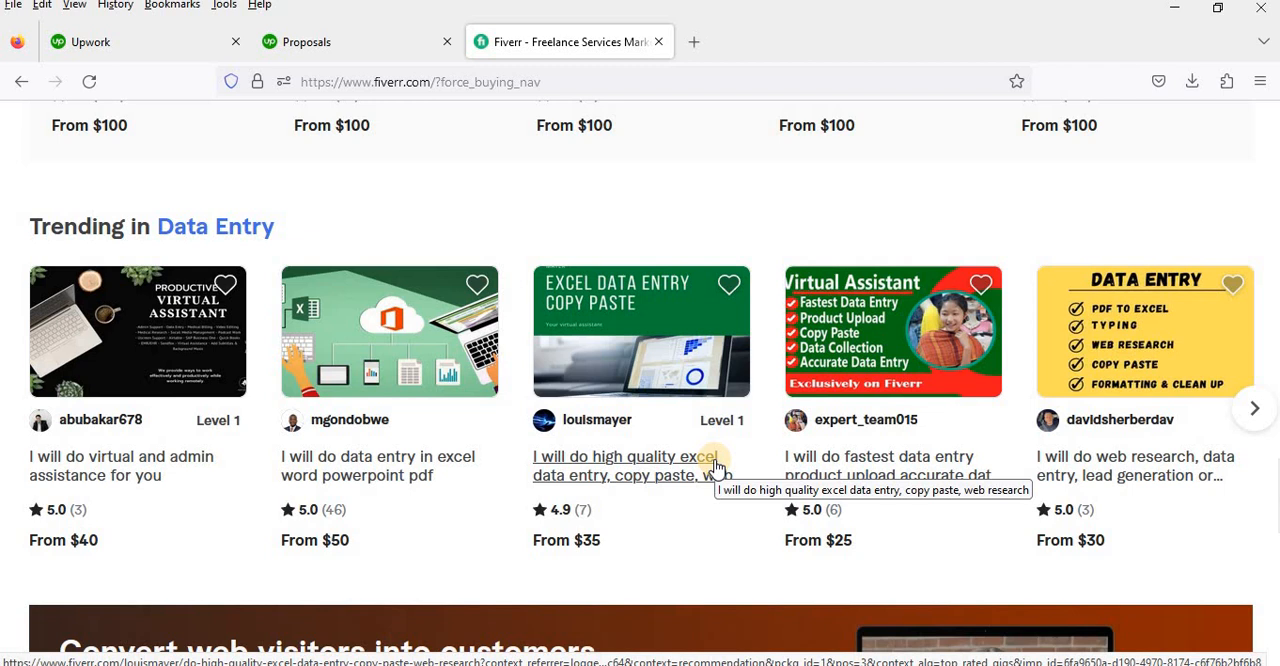
scroll(716, 455, "up", 2)
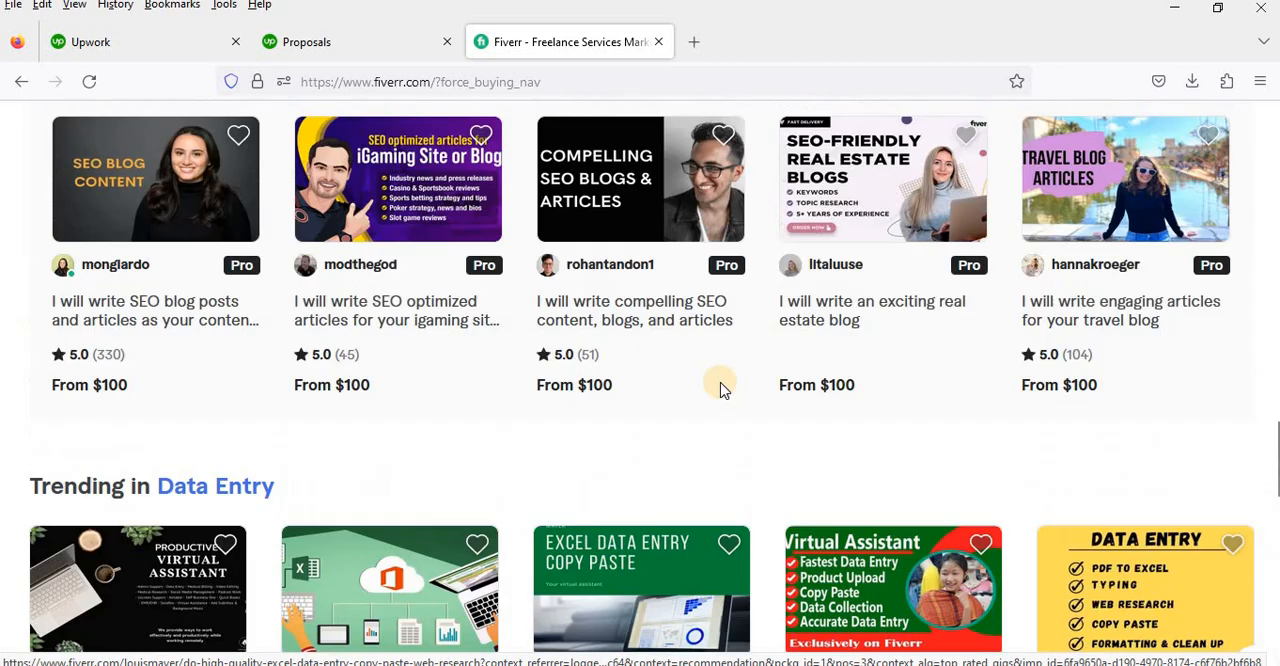
scroll(724, 390, "up", 1)
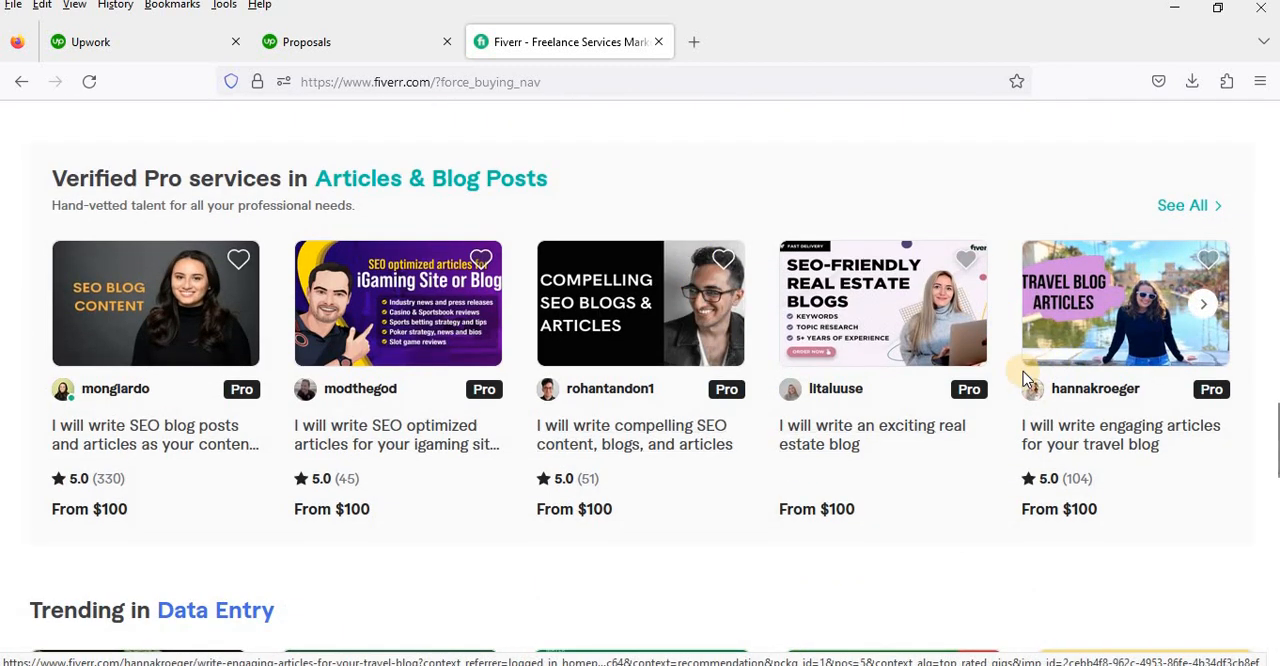
scroll(1023, 371, "up", 7)
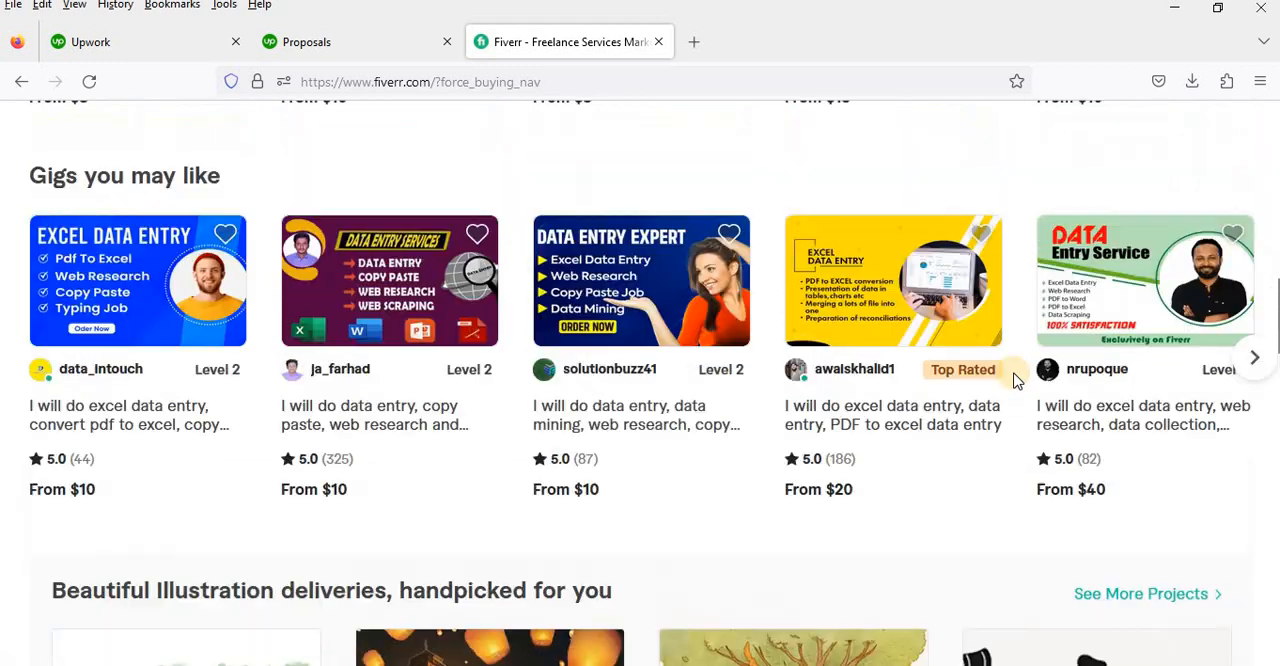
scroll(1017, 380, "up", 1)
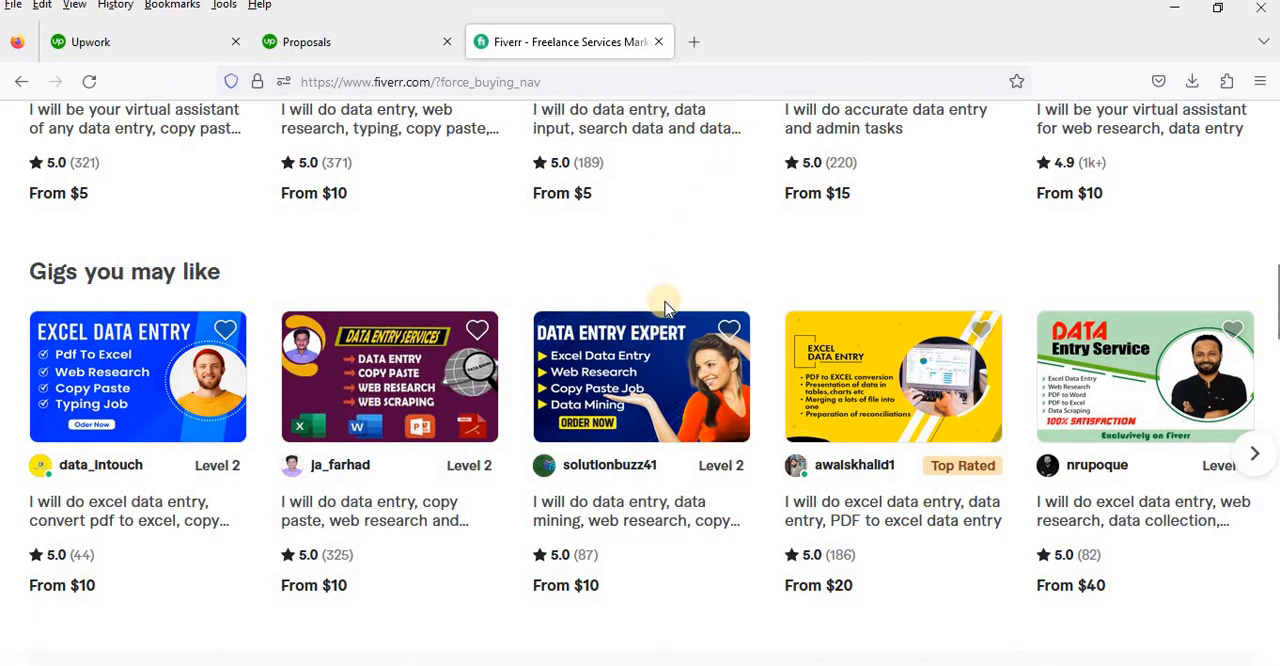
scroll(670, 300, "up", 3)
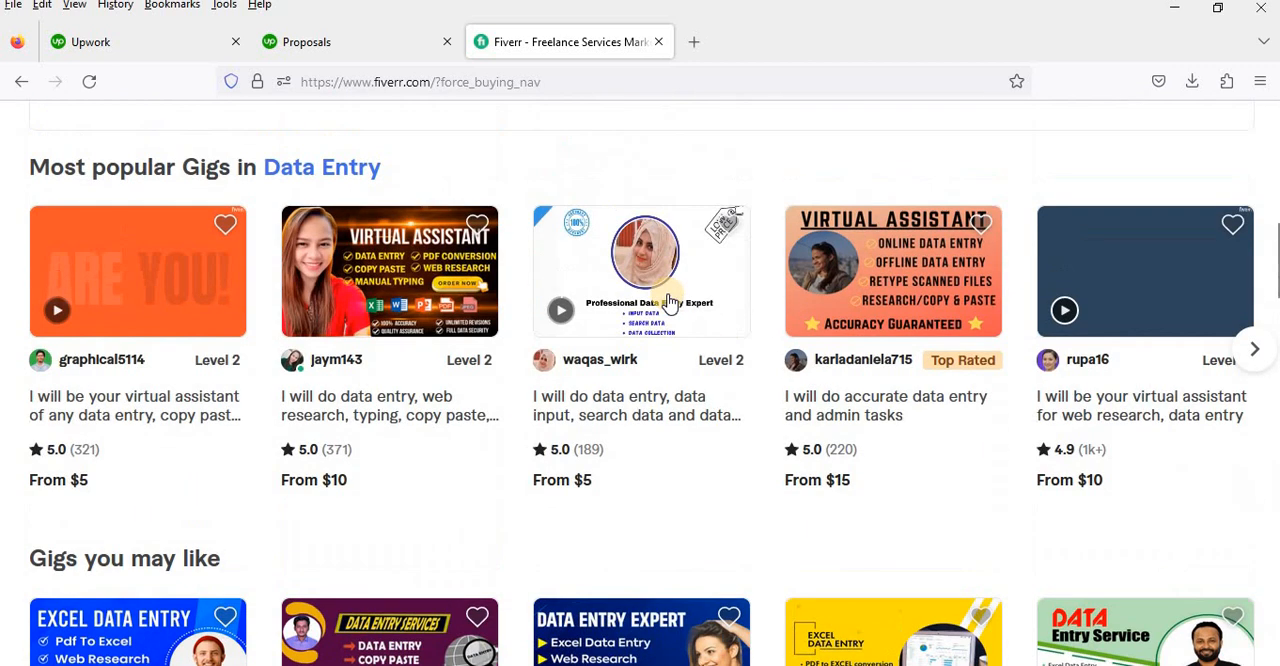
Step: Open the canva.com home page in a new browser tab and look over the recent designs
left_click(694, 41)
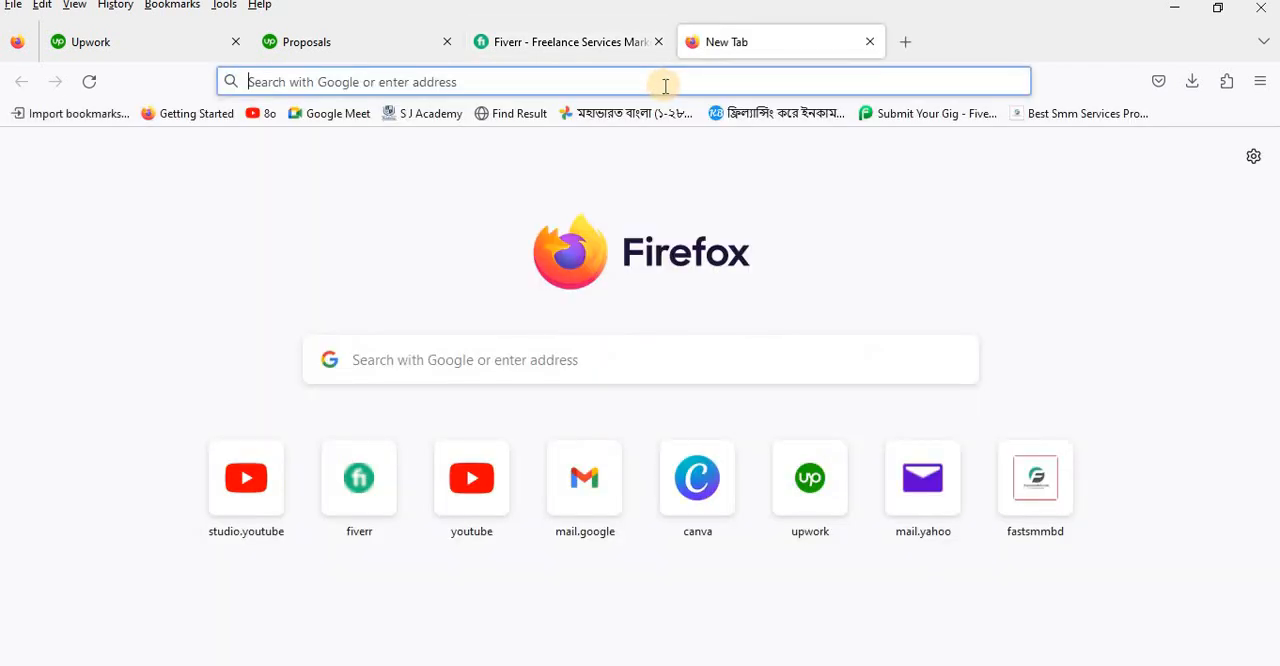
type("CAnva.com/")
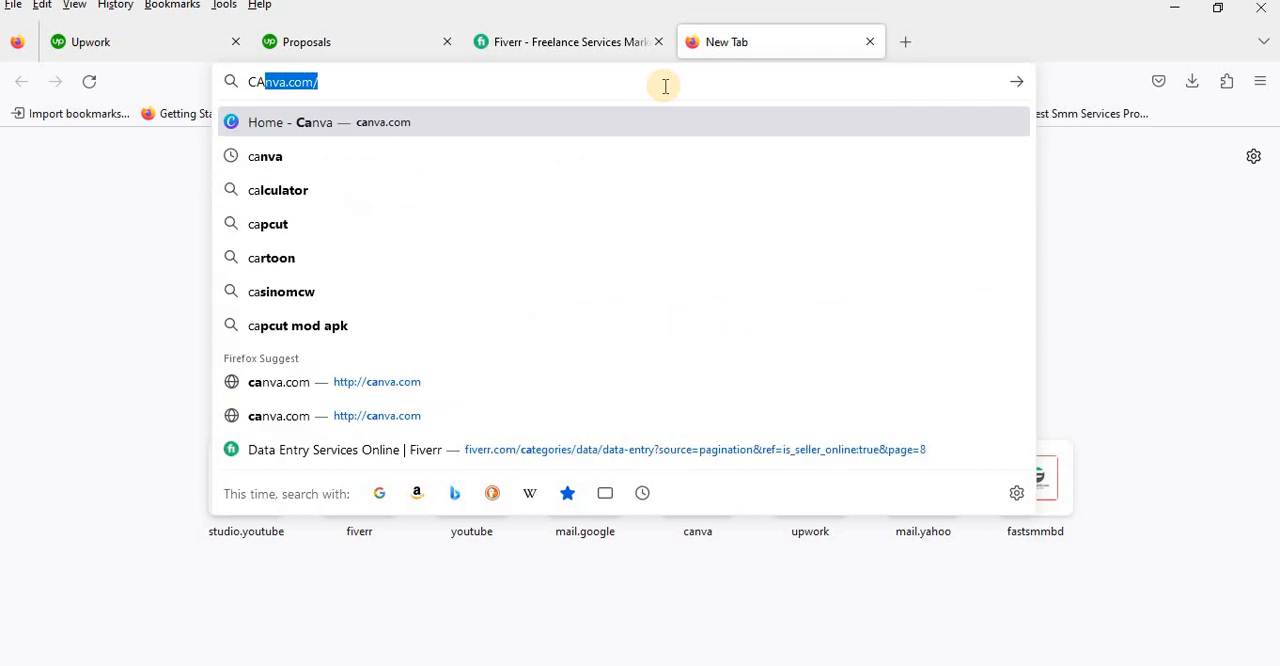
key("Return")
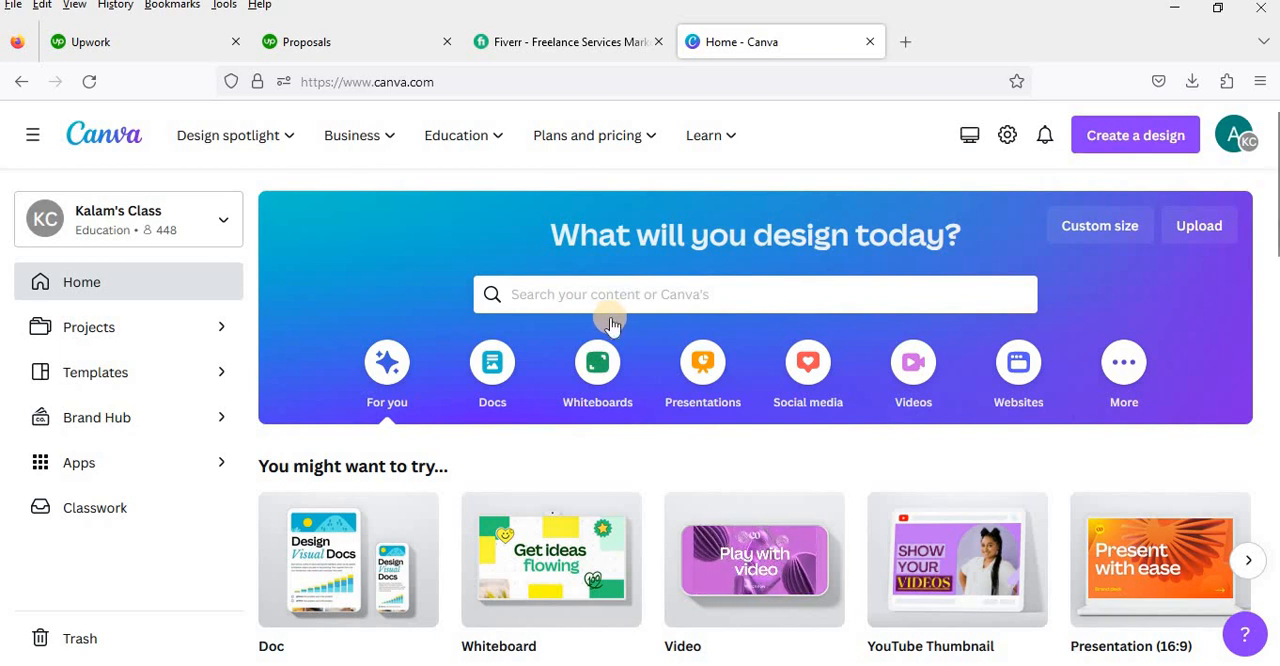
scroll(612, 326, "down", 3)
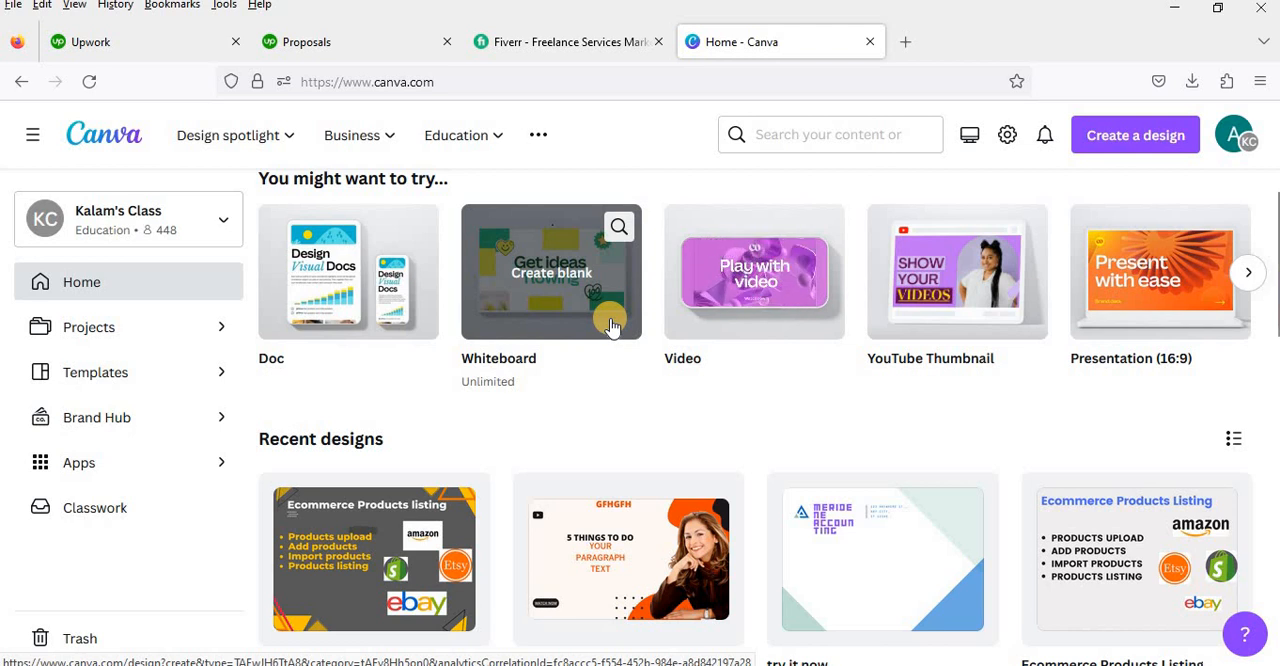
scroll(612, 326, "down", 4)
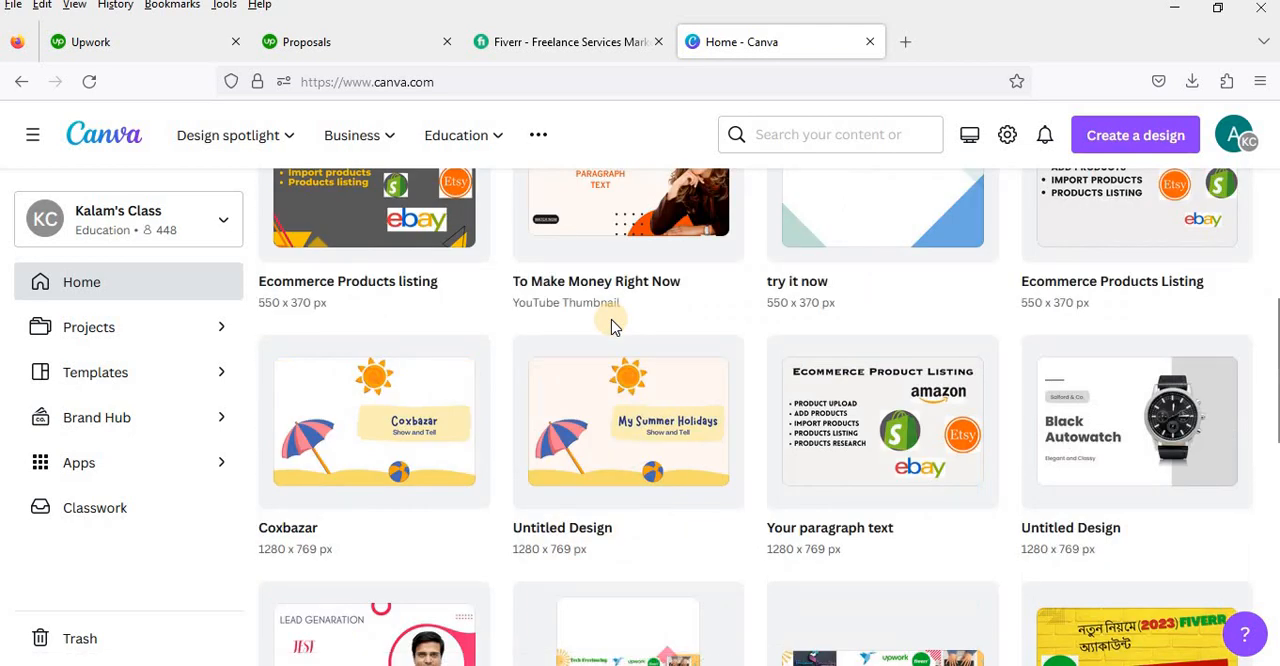
scroll(613, 326, "up", 3)
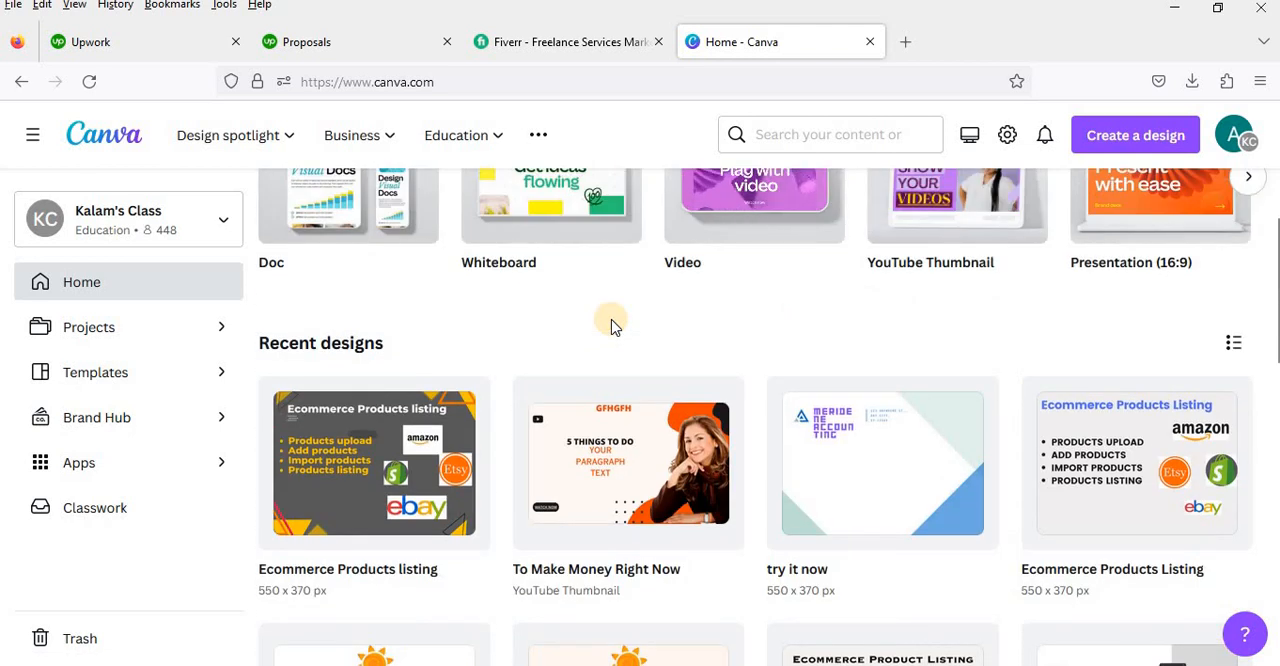
scroll(612, 322, "up", 4)
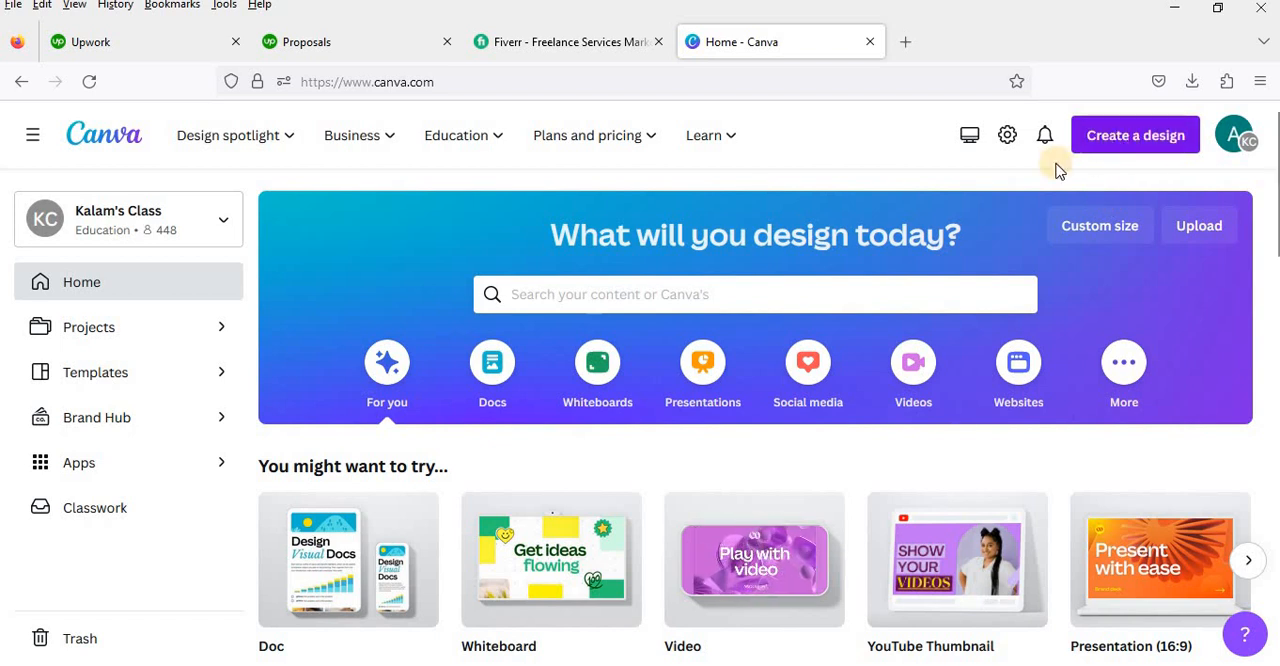
Step: Start creating a design and review the suggested design types and their preset sizes
left_click(1132, 138)
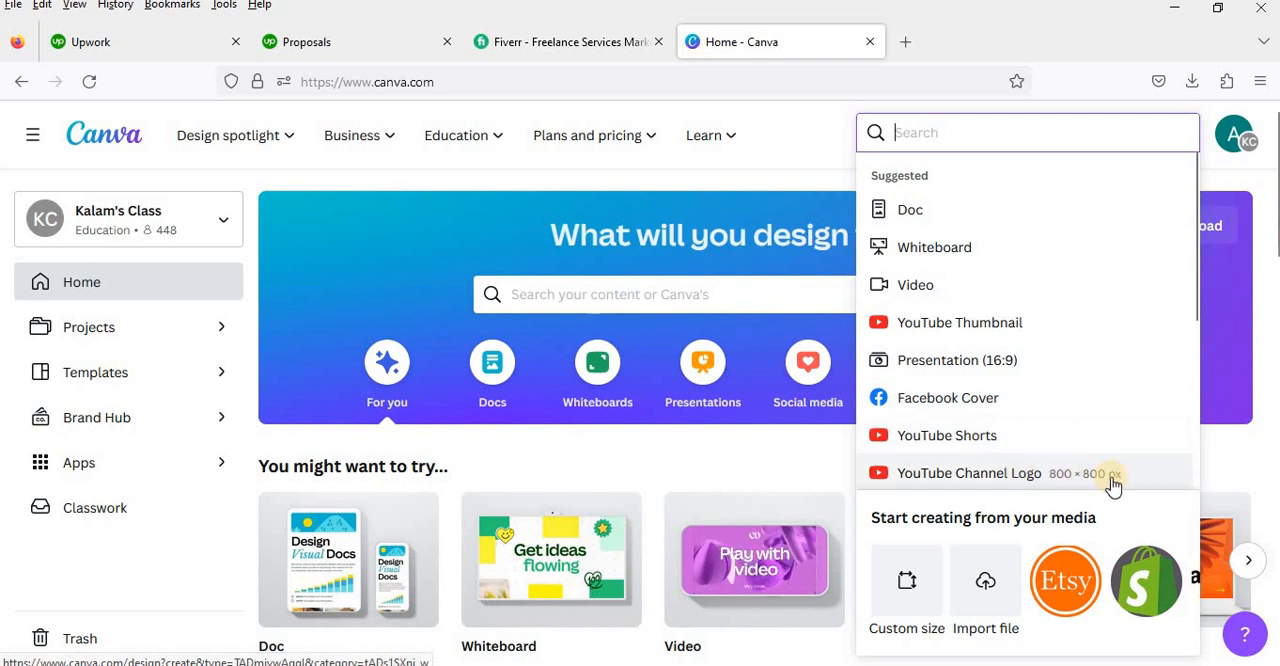
scroll(920, 377, "down", 3)
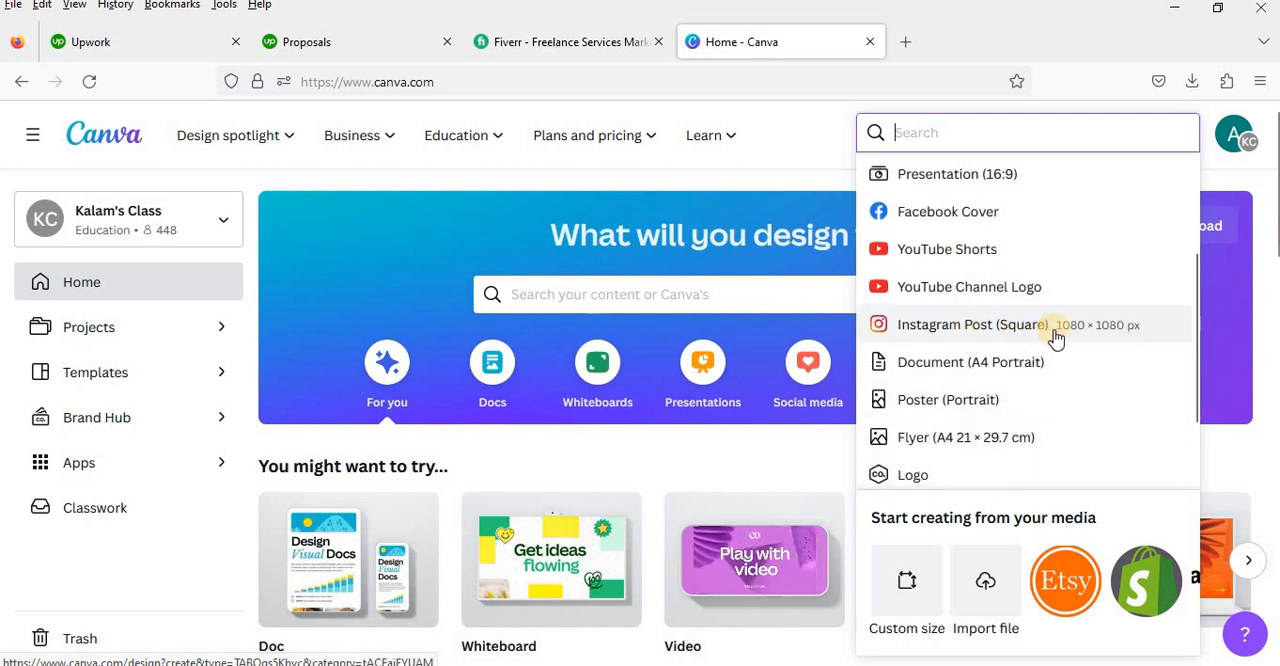
scroll(1030, 400, "down", 3)
scroll(971, 437, "down", 2)
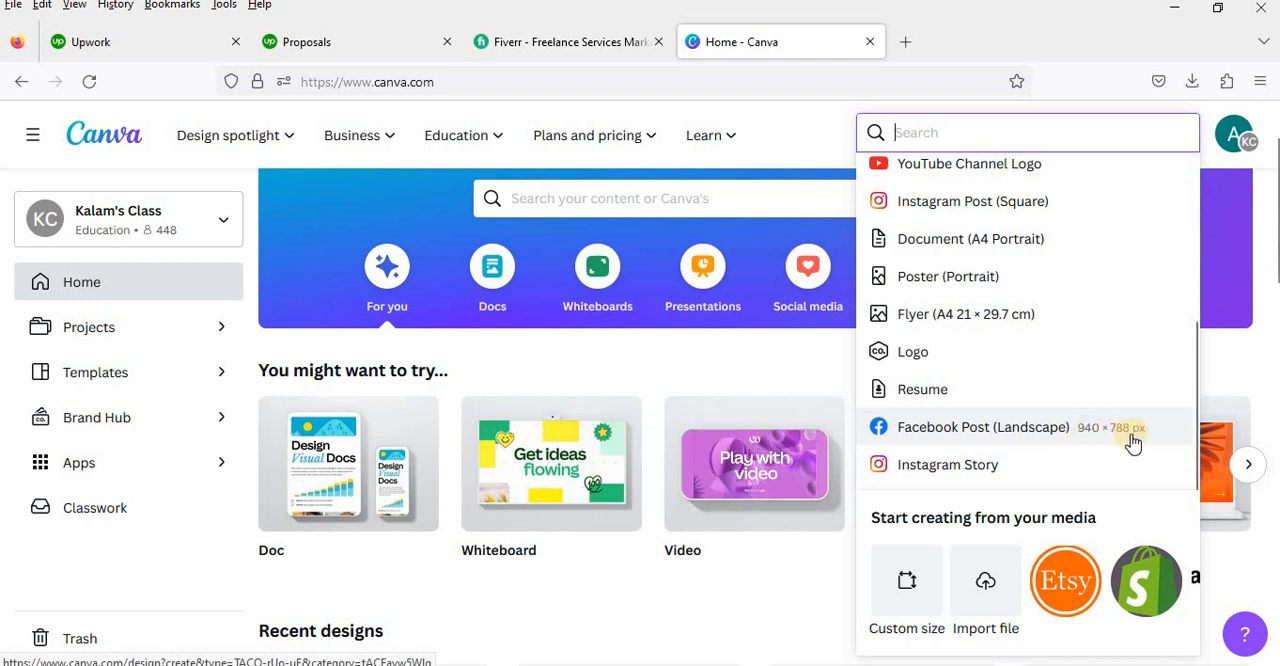
scroll(1060, 320, "up", 2)
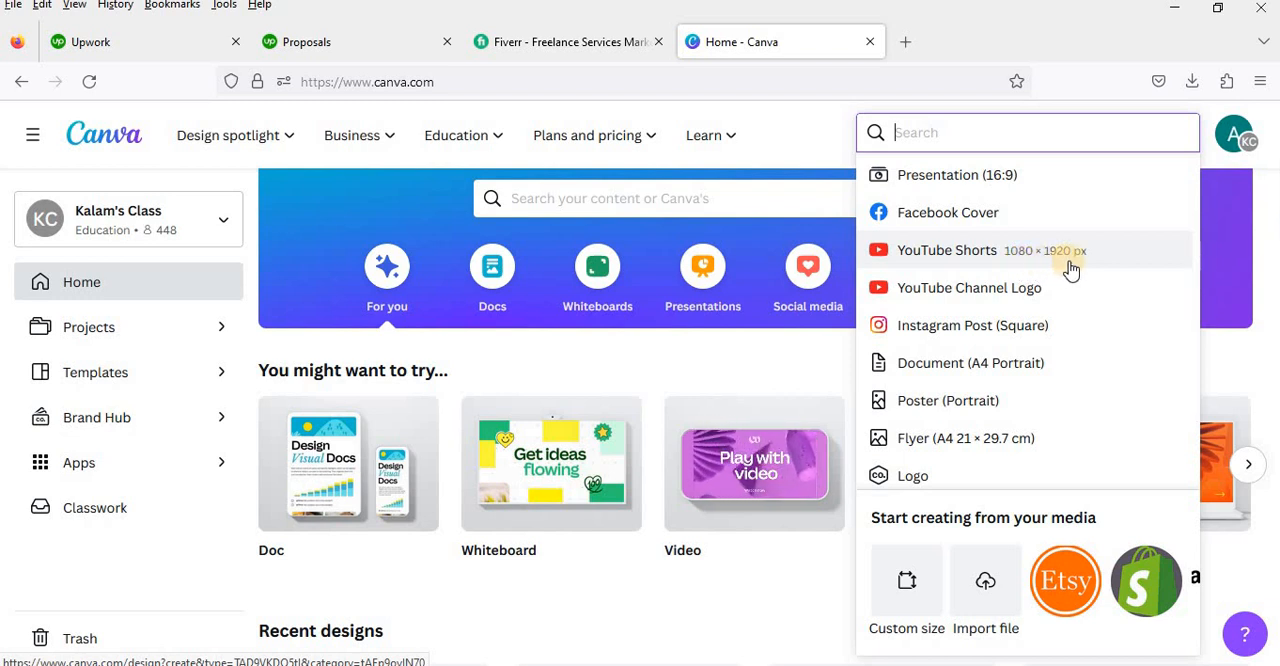
scroll(1066, 268, "up", 3)
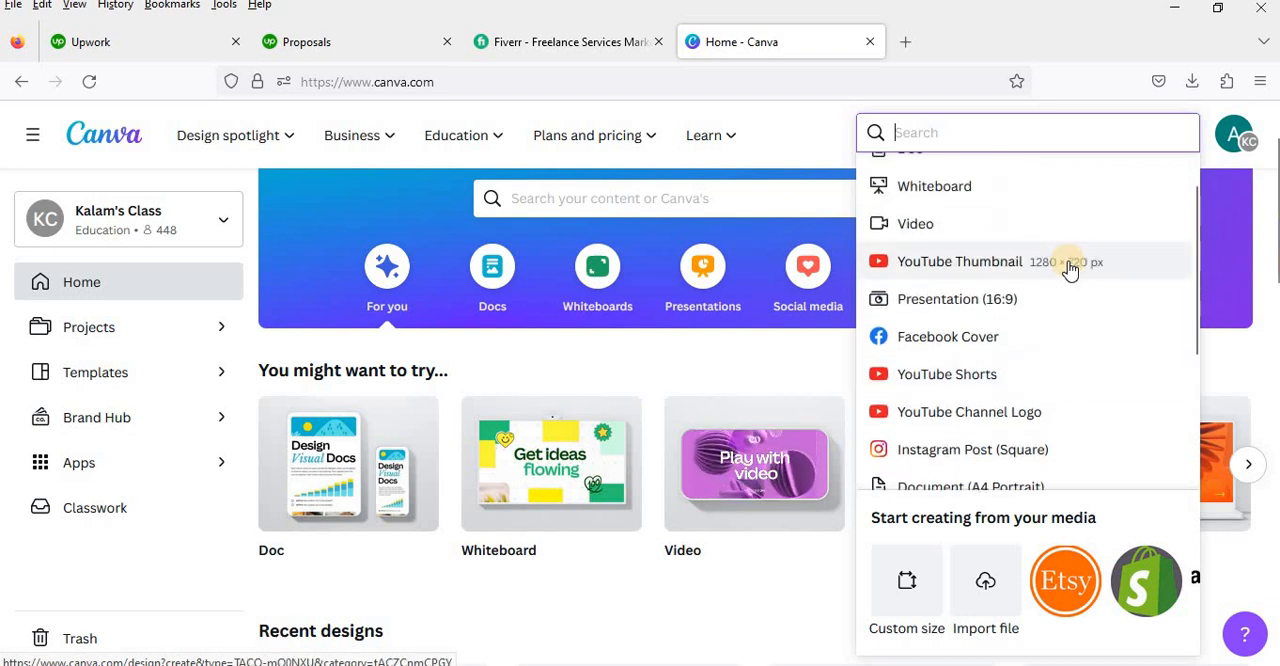
Step: Open google.com in a new browser tab and search for "fiverr gig image size"
left_click(906, 42)
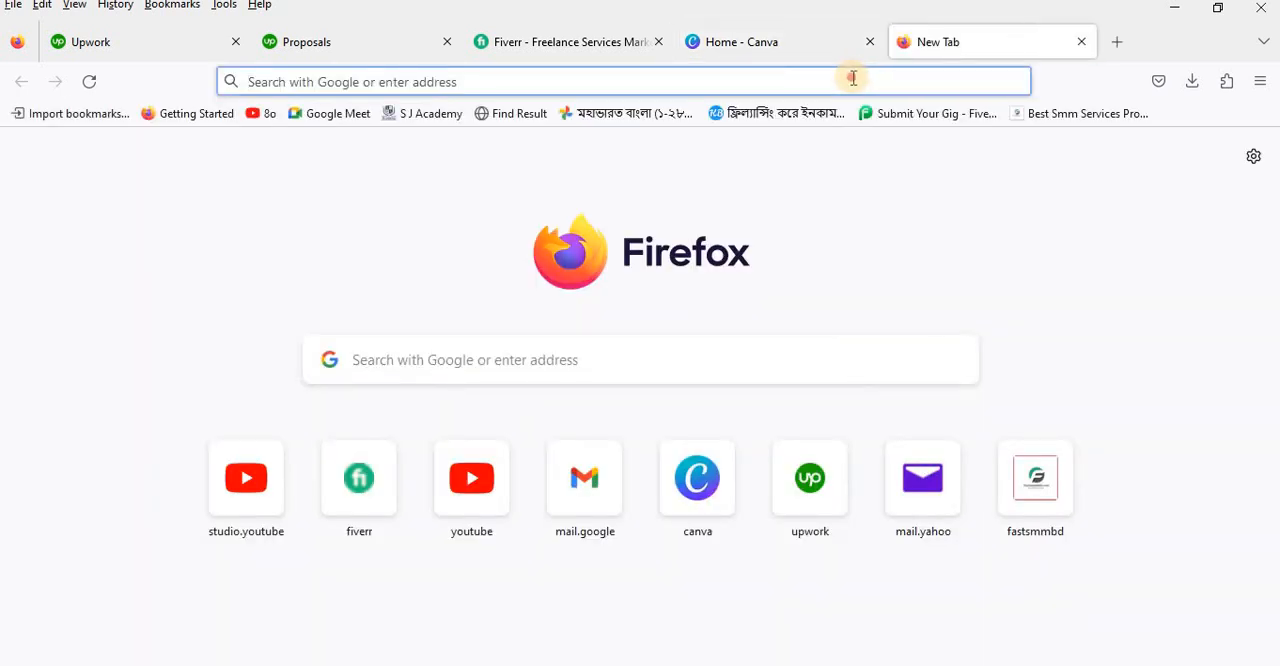
left_click(850, 79)
type("google.com/")
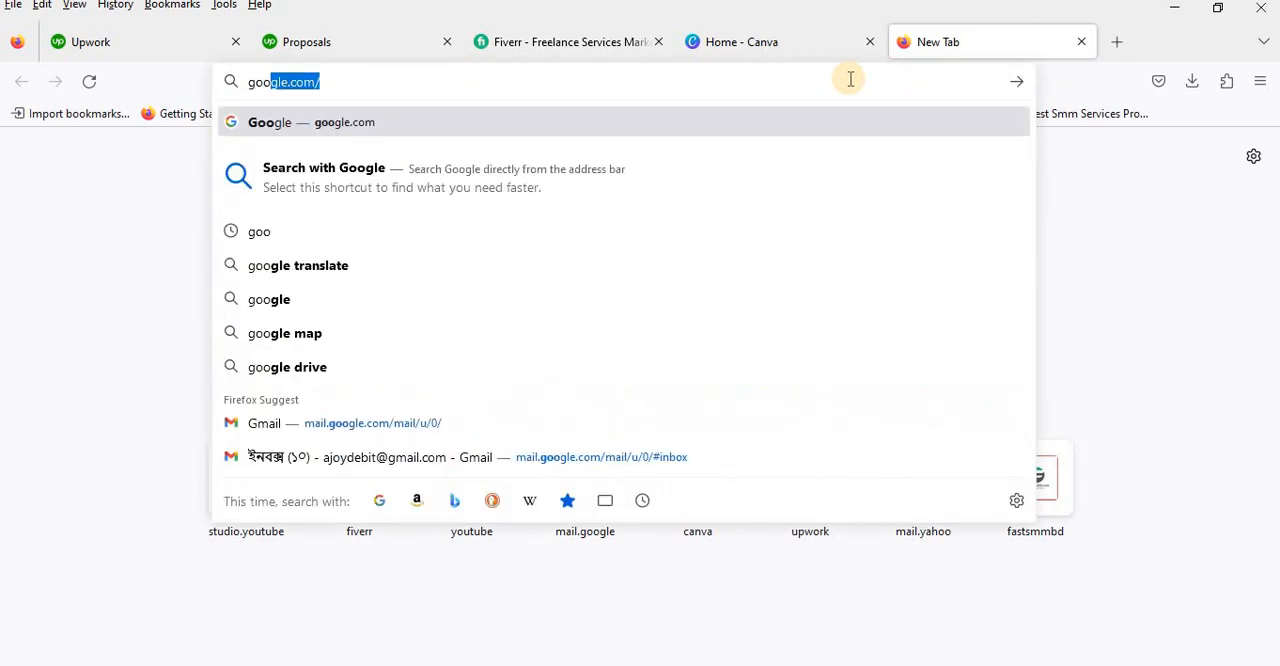
key("Return")
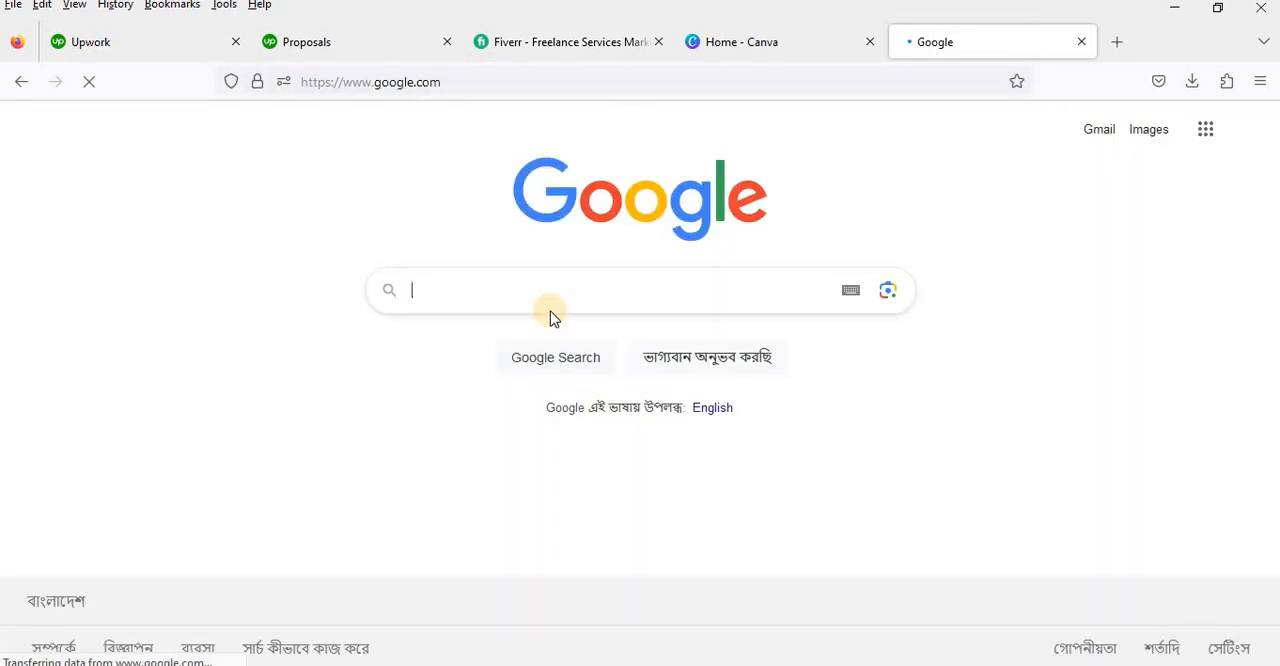
type("fi")
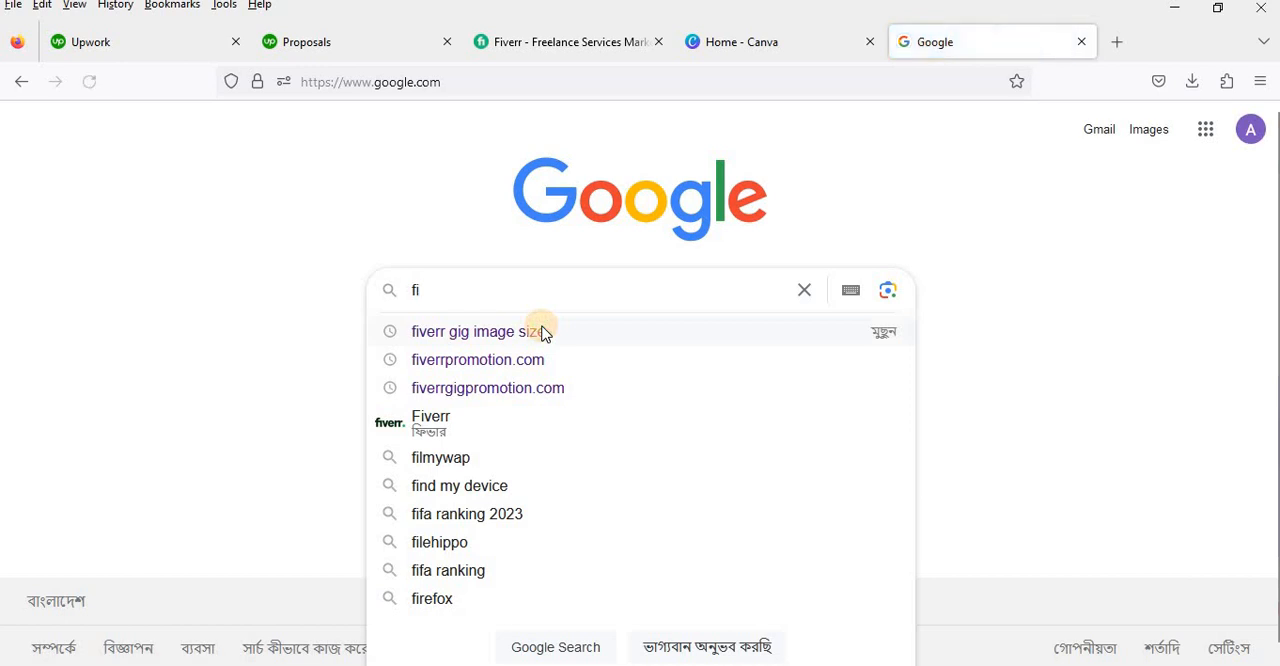
left_click(534, 329)
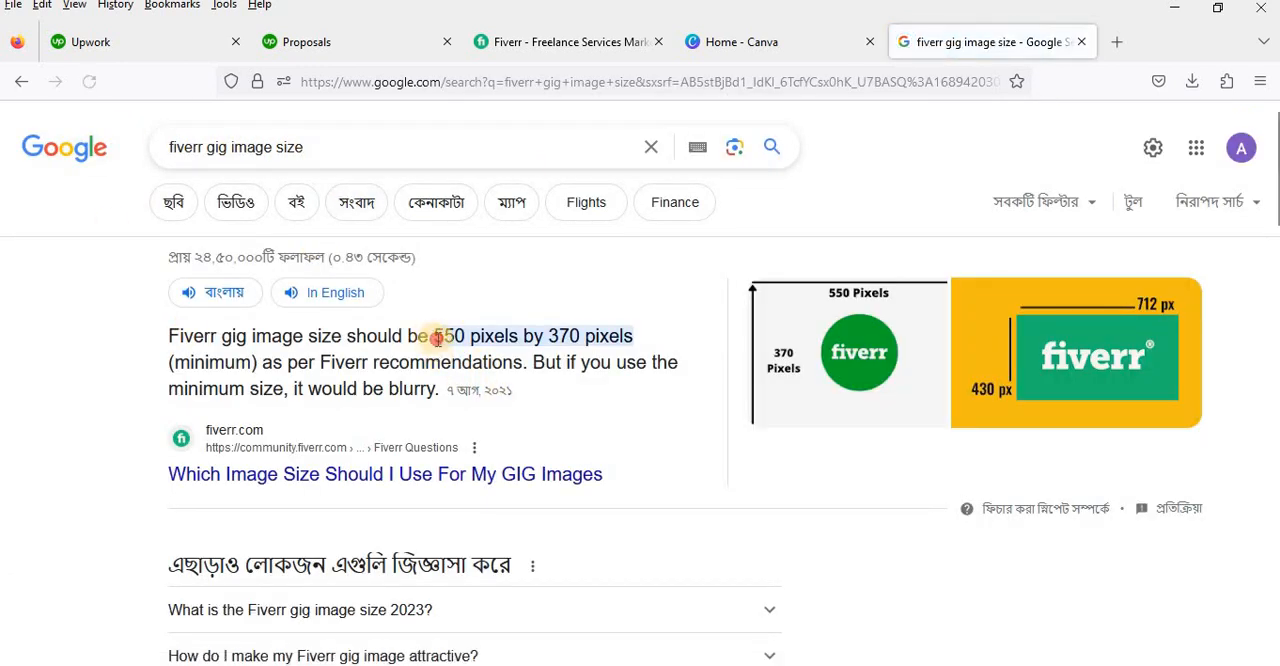
Step: Highlight the recommended gig image dimensions in the featured answer of the search results
left_click_drag(430, 336, 654, 334)
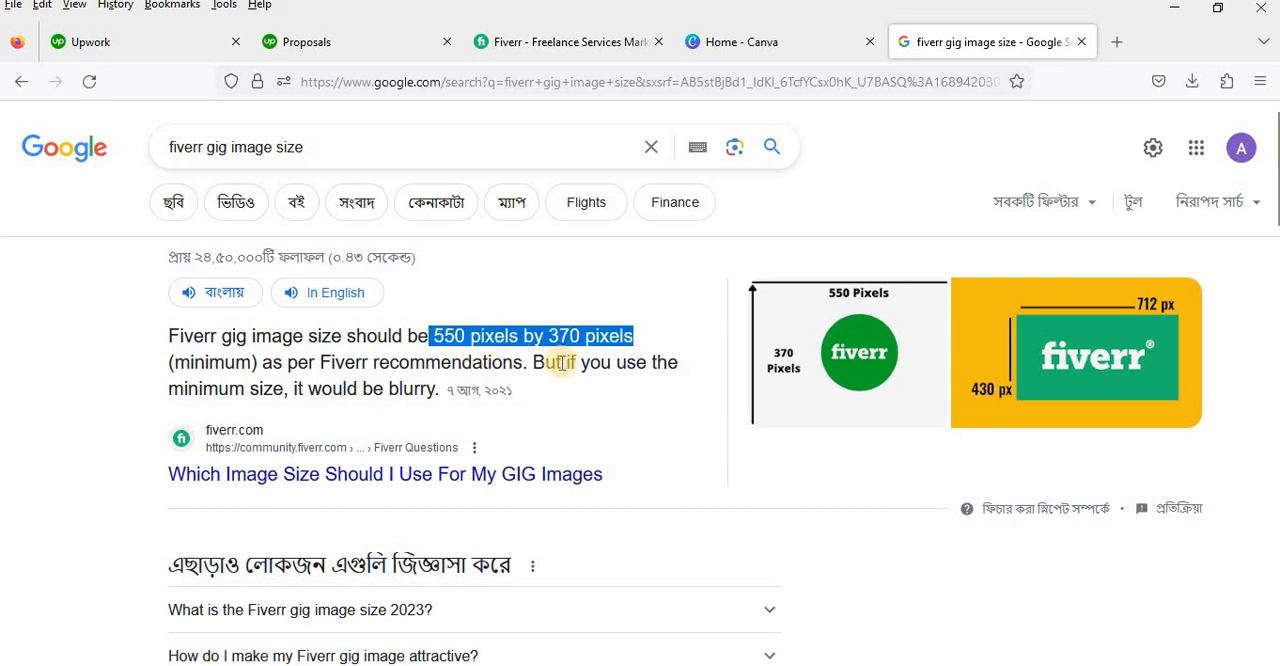
left_click(480, 340)
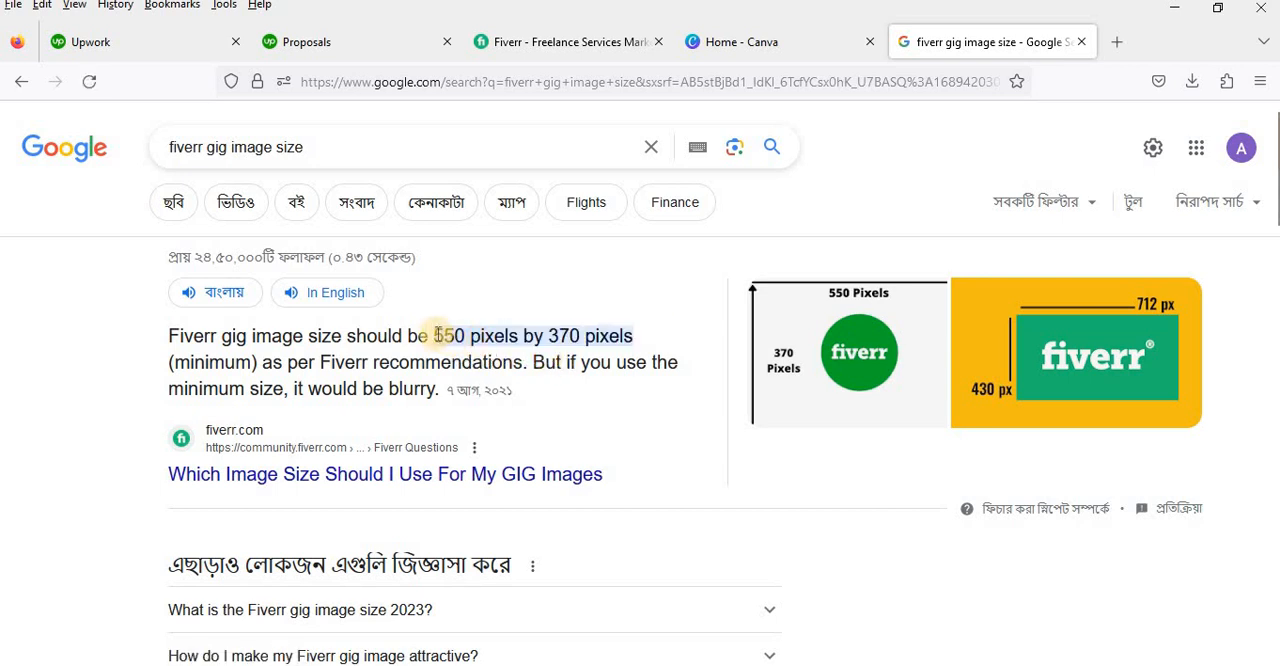
left_click_drag(435, 336, 650, 338)
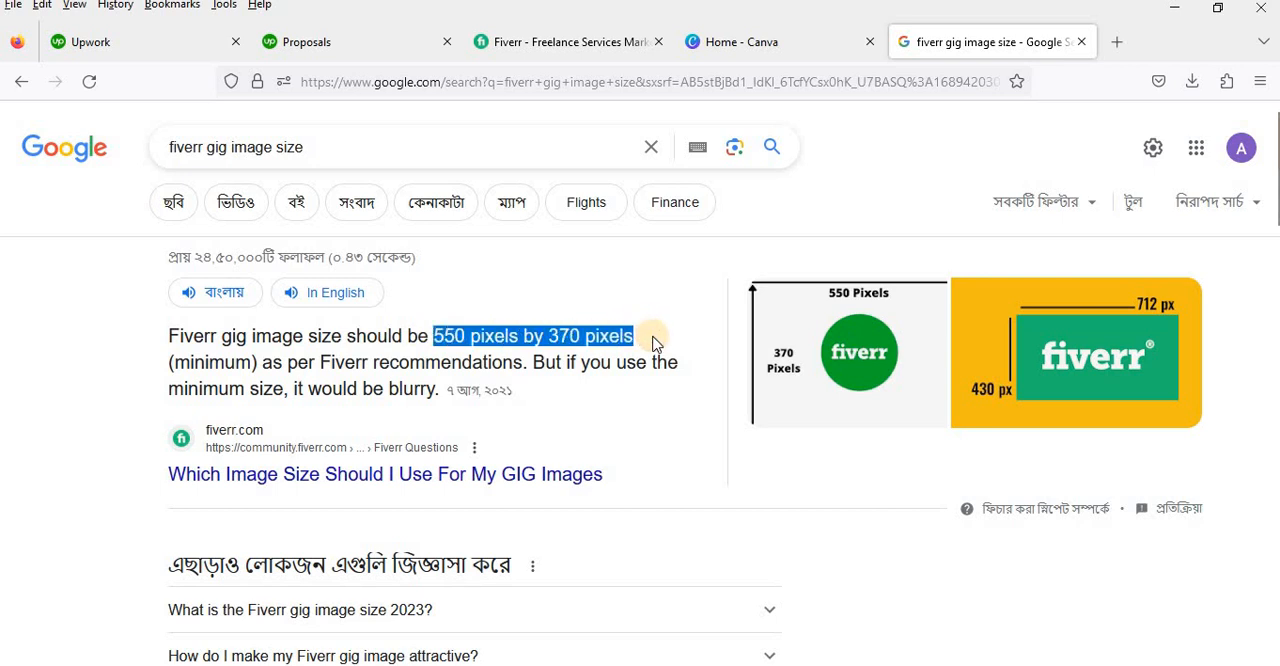
Step: Return to the Canva tab, start a custom-size design and set its width to 550 px
left_click(784, 37)
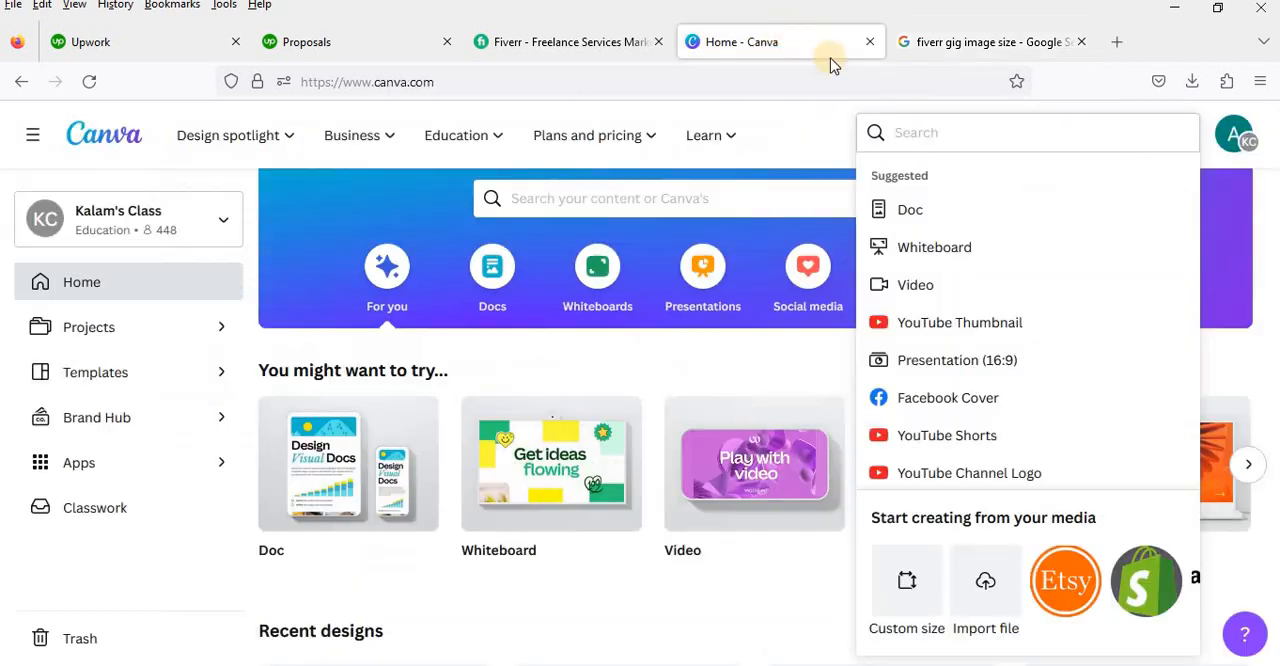
left_click(907, 590)
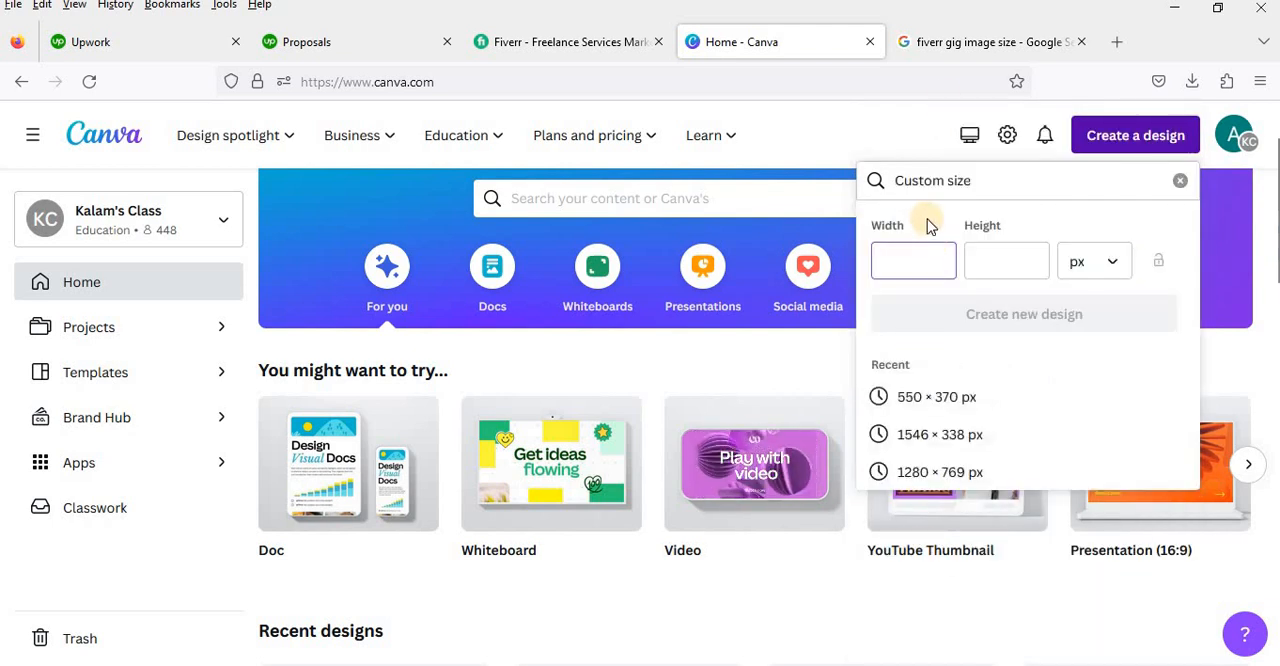
left_click(896, 44)
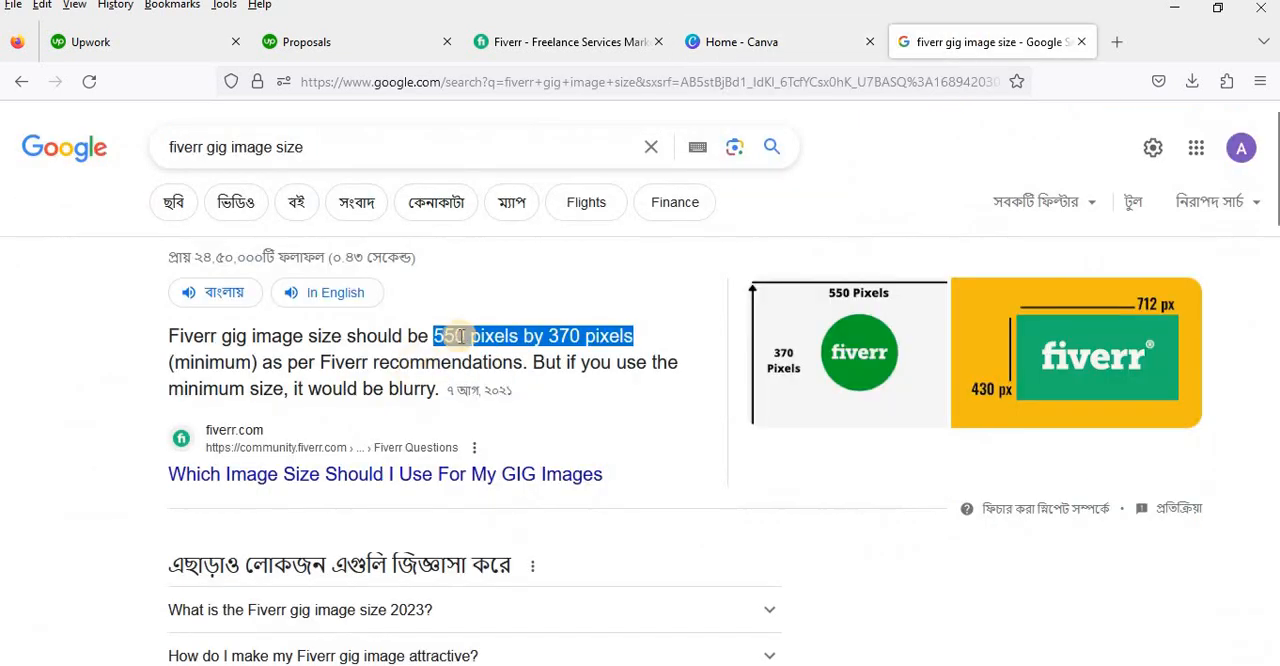
left_click(771, 40)
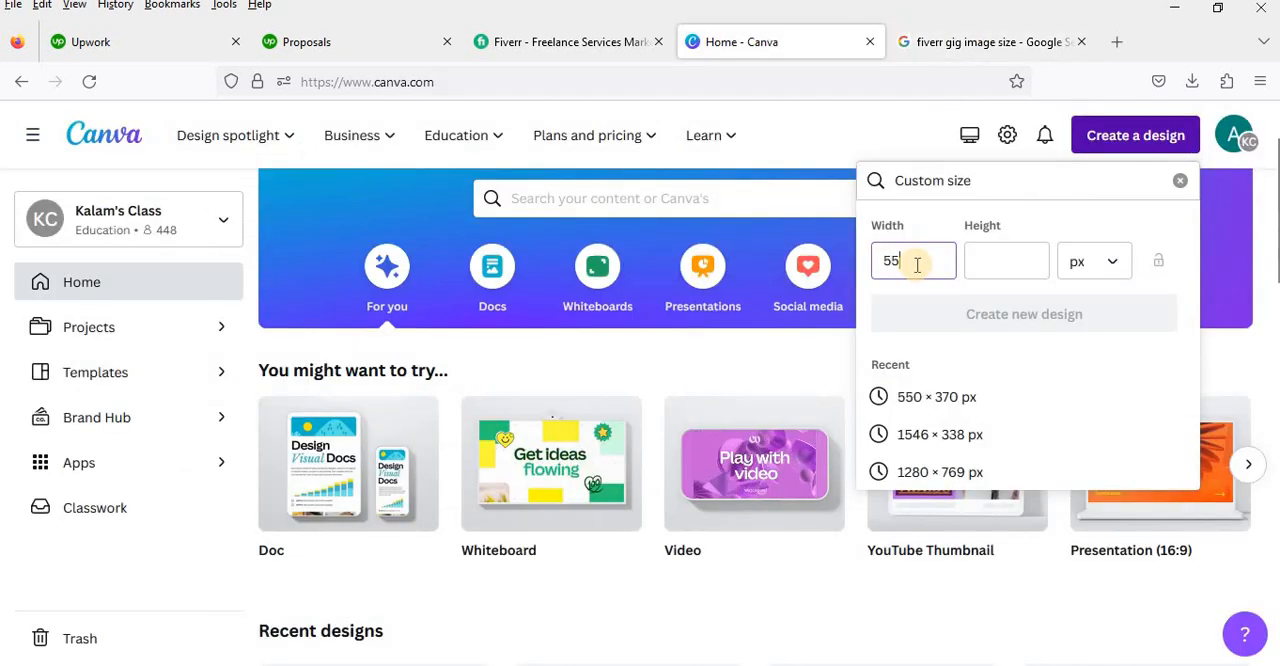
type("550")
Step: Check the recommended height in the Google results, set the custom design's height to 370 px in Canva and create the design
left_click(980, 42)
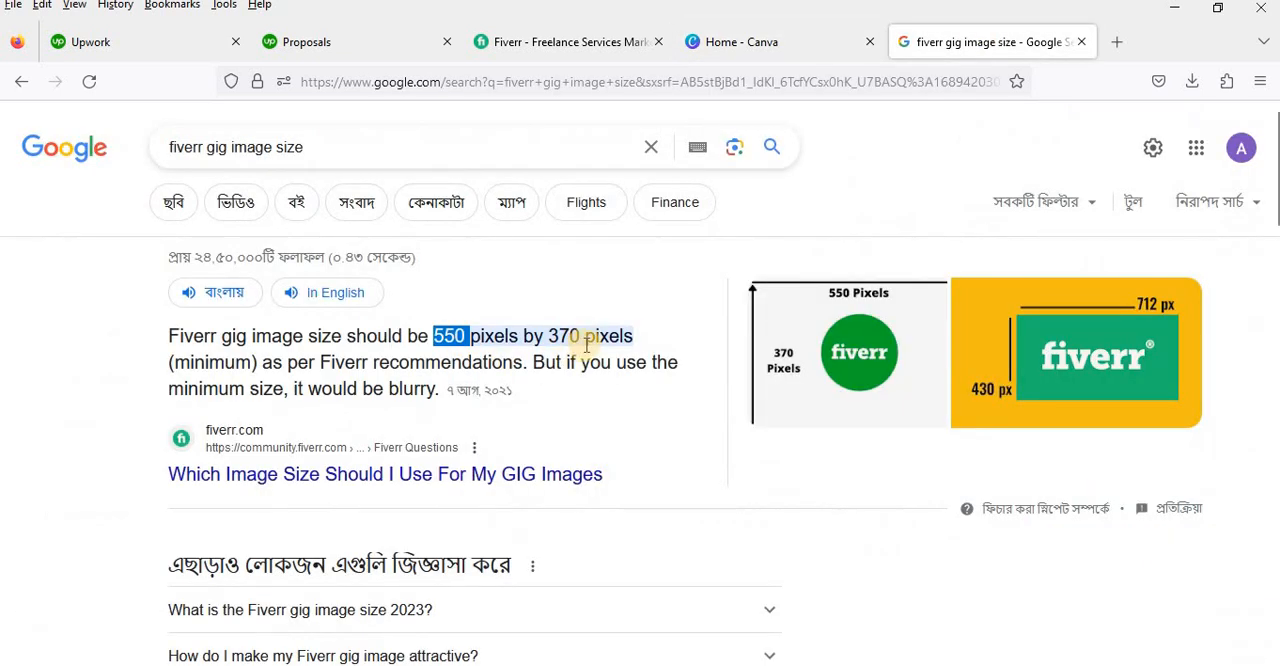
double_click(563, 336)
left_click(806, 43)
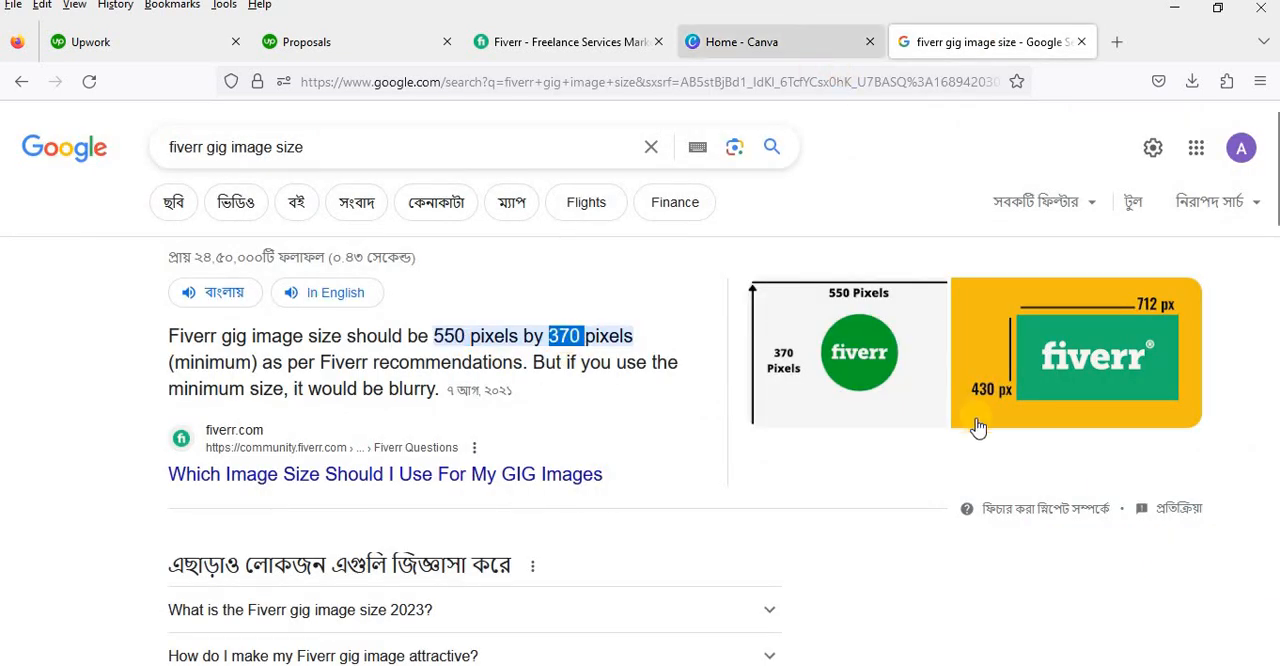
left_click(1001, 255)
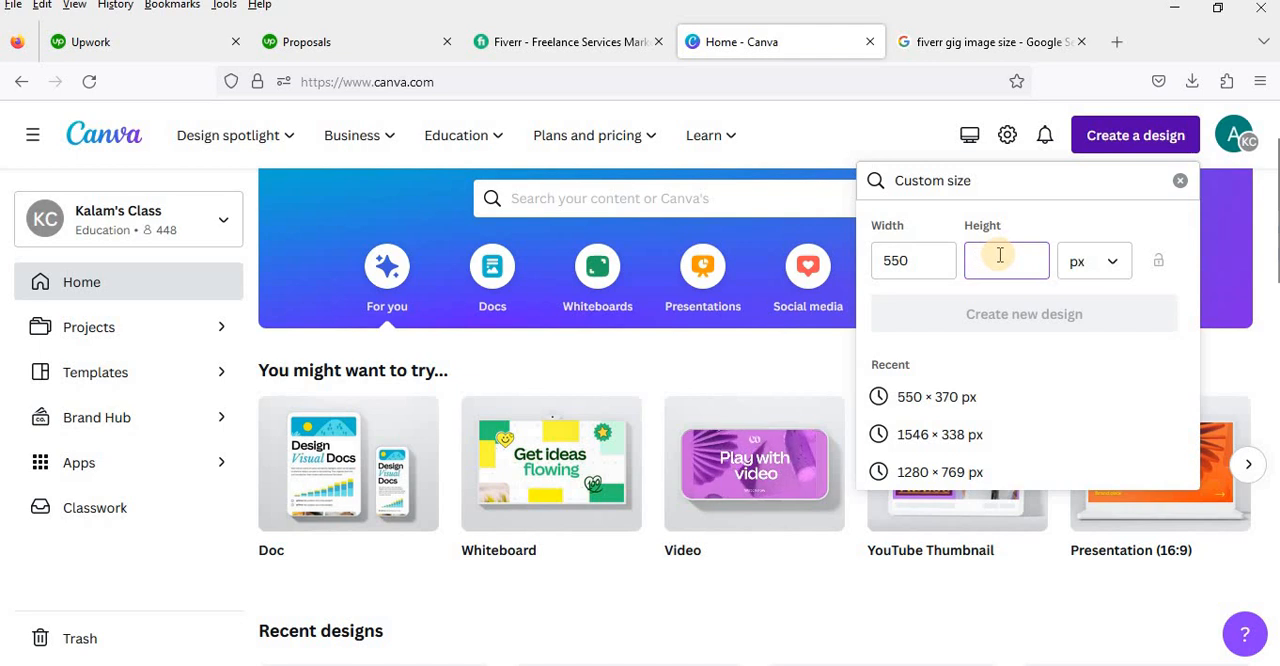
type("370")
left_click(952, 326)
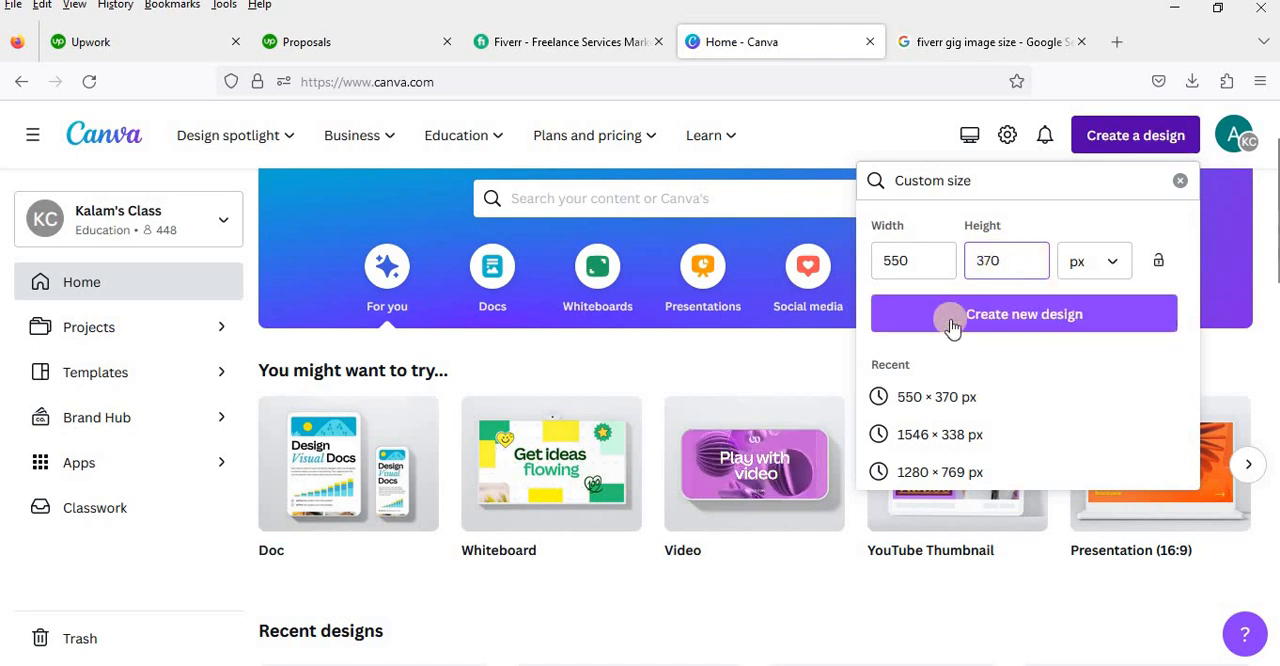
left_click(1057, 319)
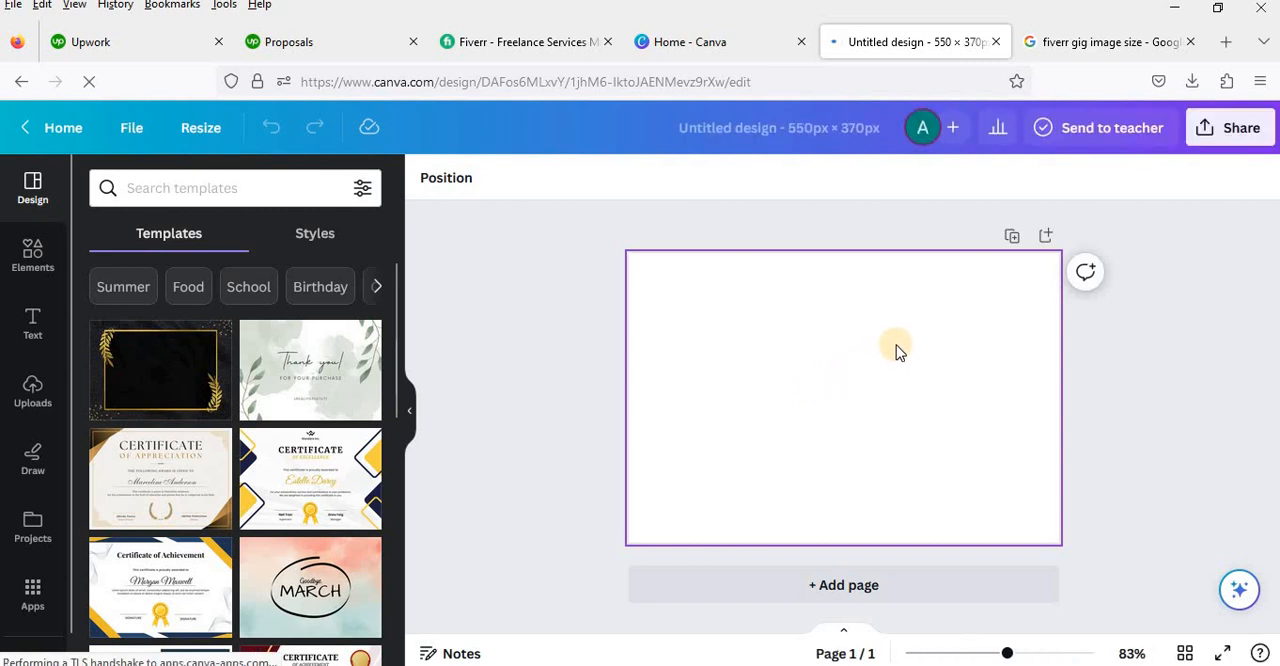
Step: Look over the editor's elements, text, uploads, drawing tools and saved projects
left_click(36, 272)
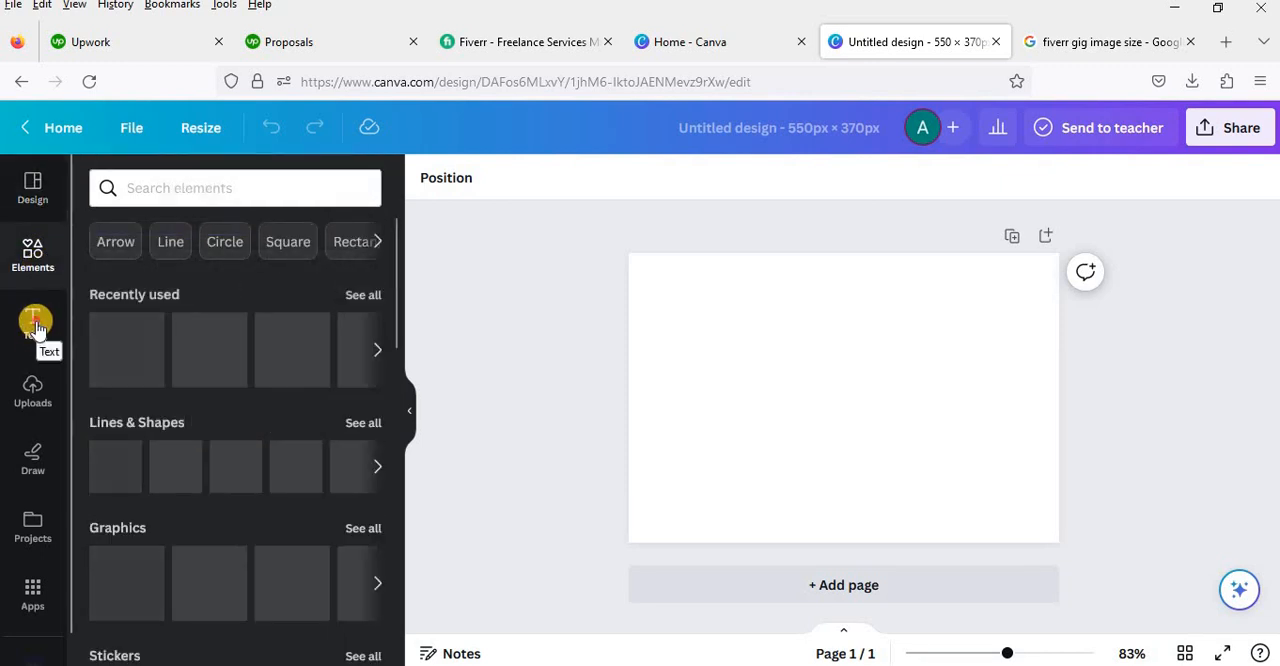
left_click(30, 330)
left_click(26, 391)
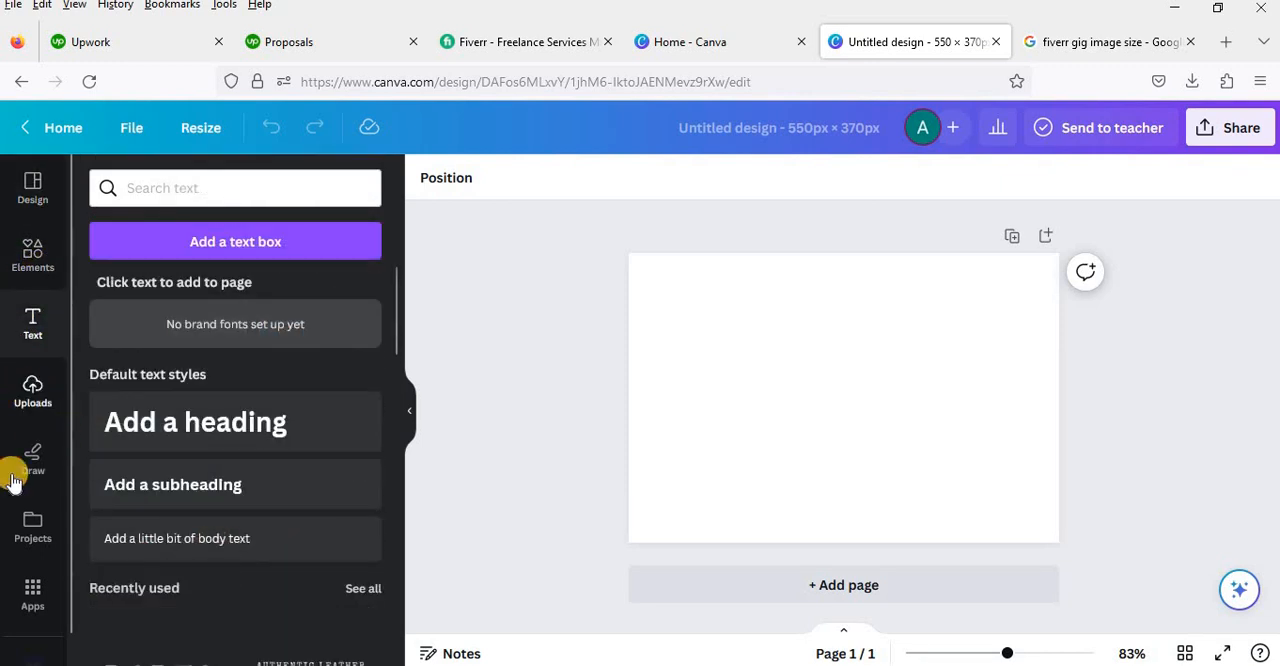
left_click(33, 465)
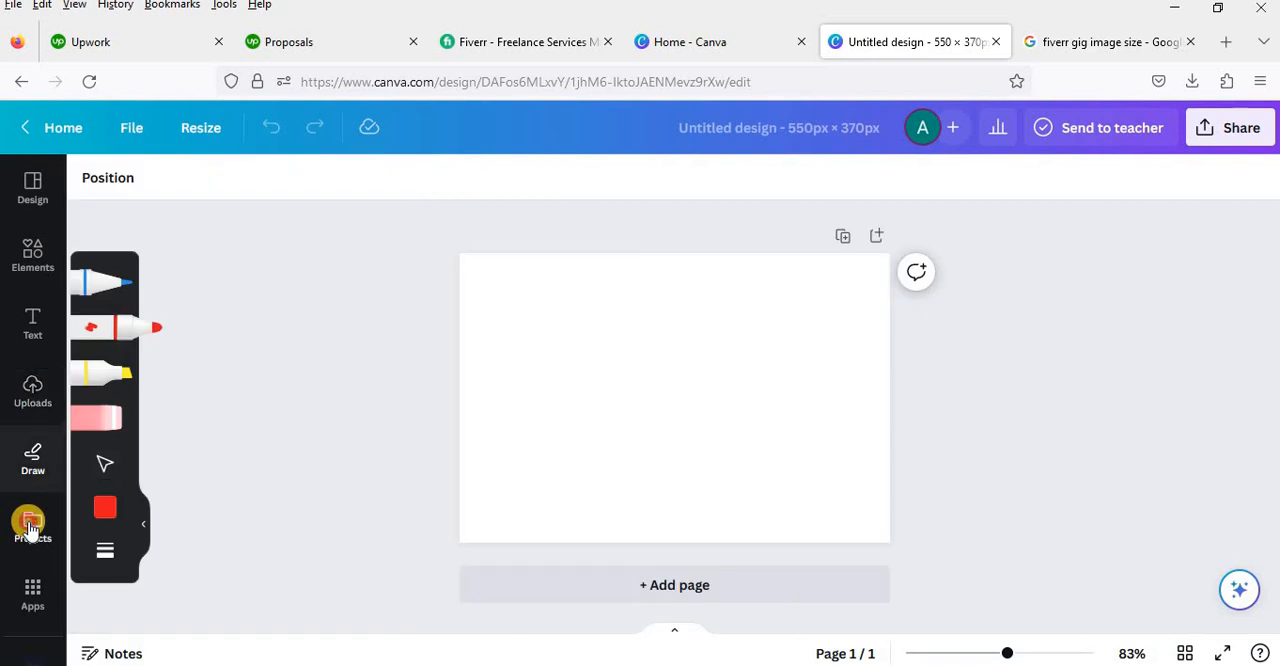
left_click(40, 558)
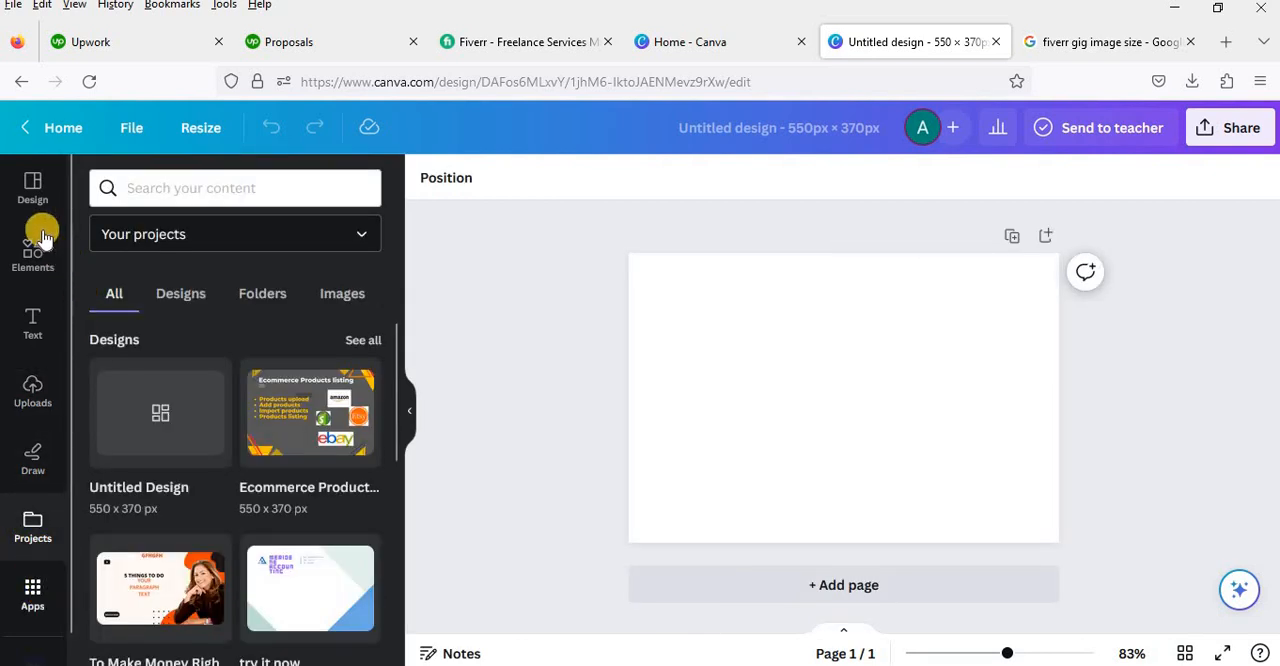
Step: Browse the suggested design templates for the blank page
left_click(35, 198)
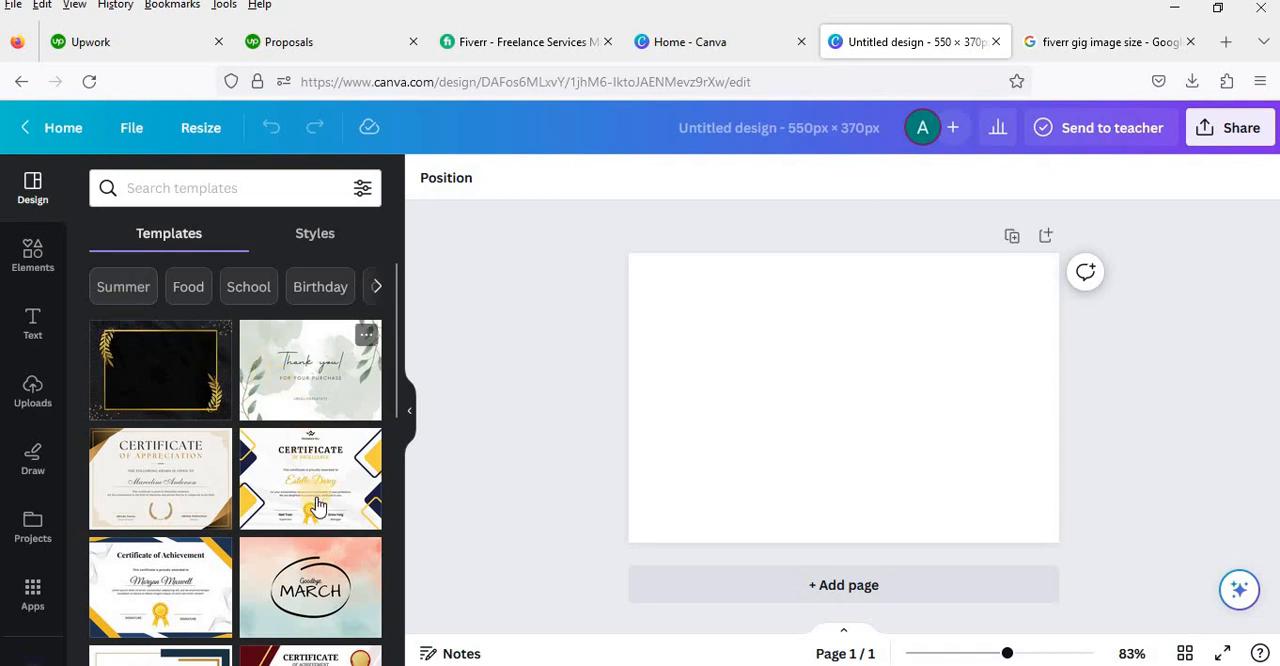
scroll(306, 500, "down", 2)
scroll(306, 500, "down", 5)
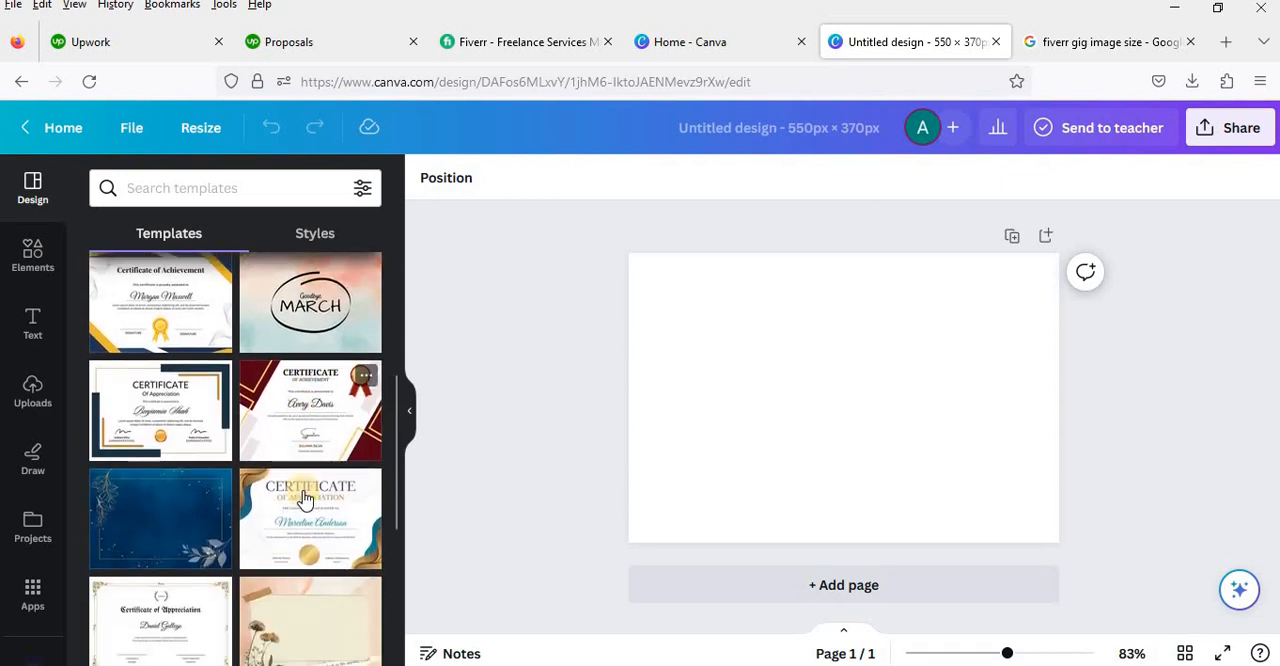
scroll(306, 500, "up", 2)
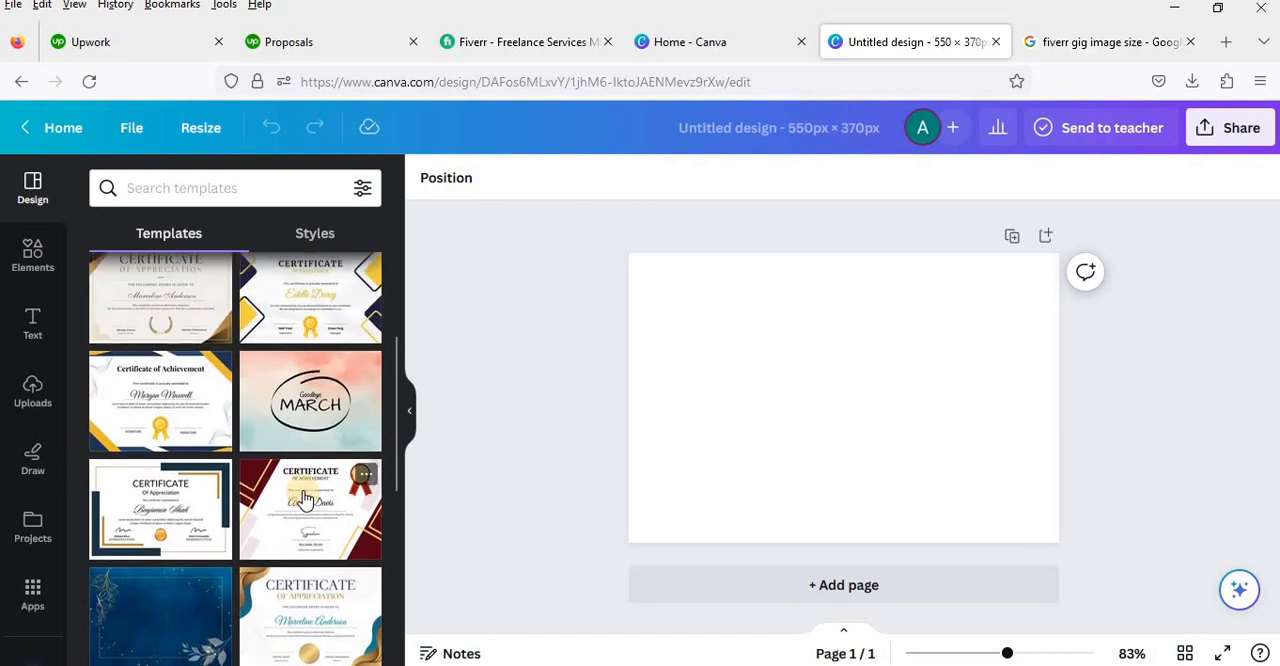
scroll(306, 500, "up", 3)
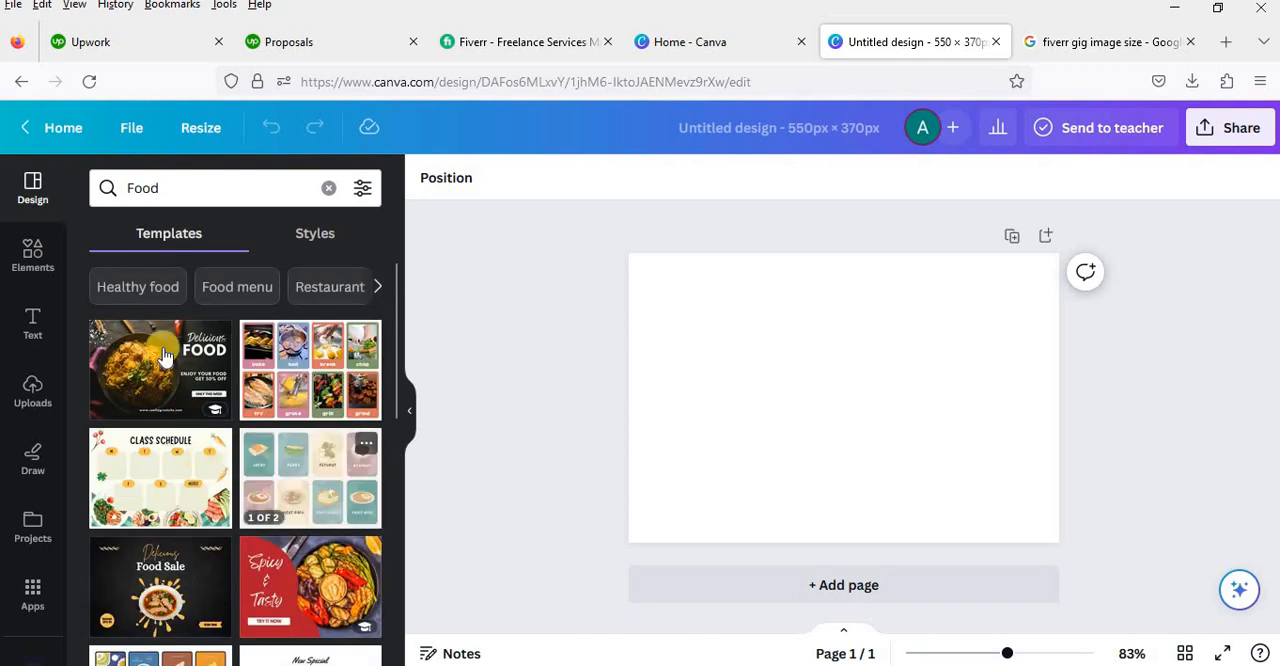
Step: Browse the templates in the Food category and clear the category search
scroll(285, 497, "down", 3)
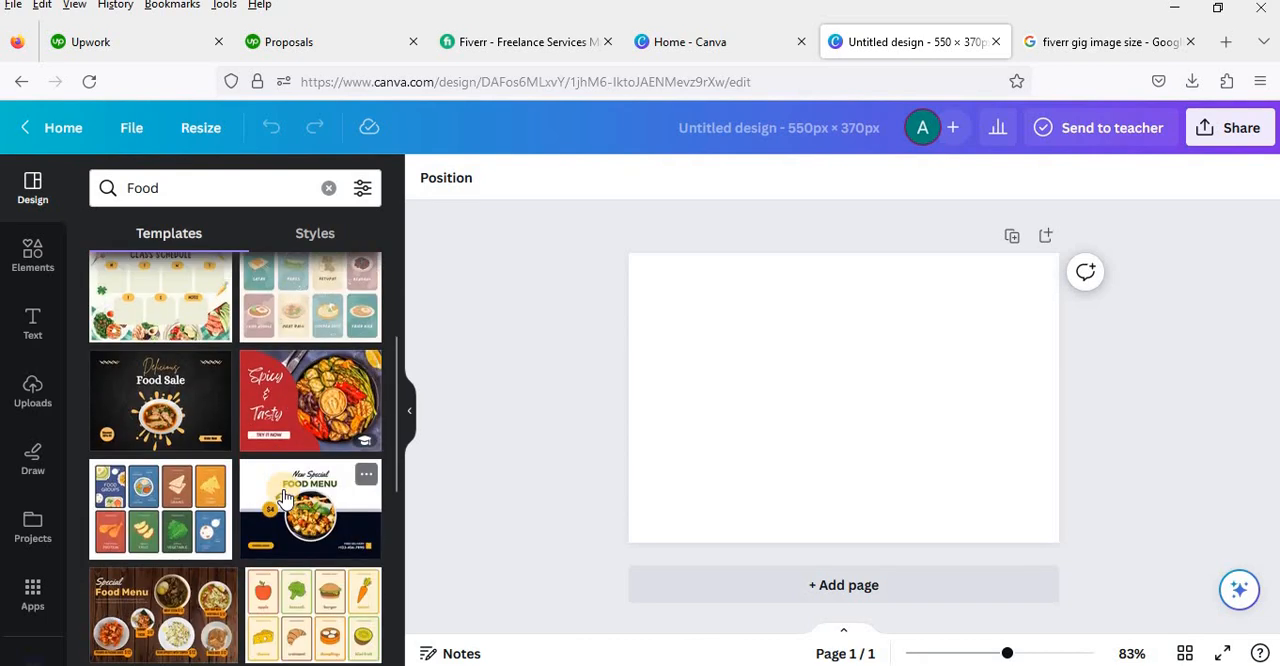
scroll(285, 497, "down", 5)
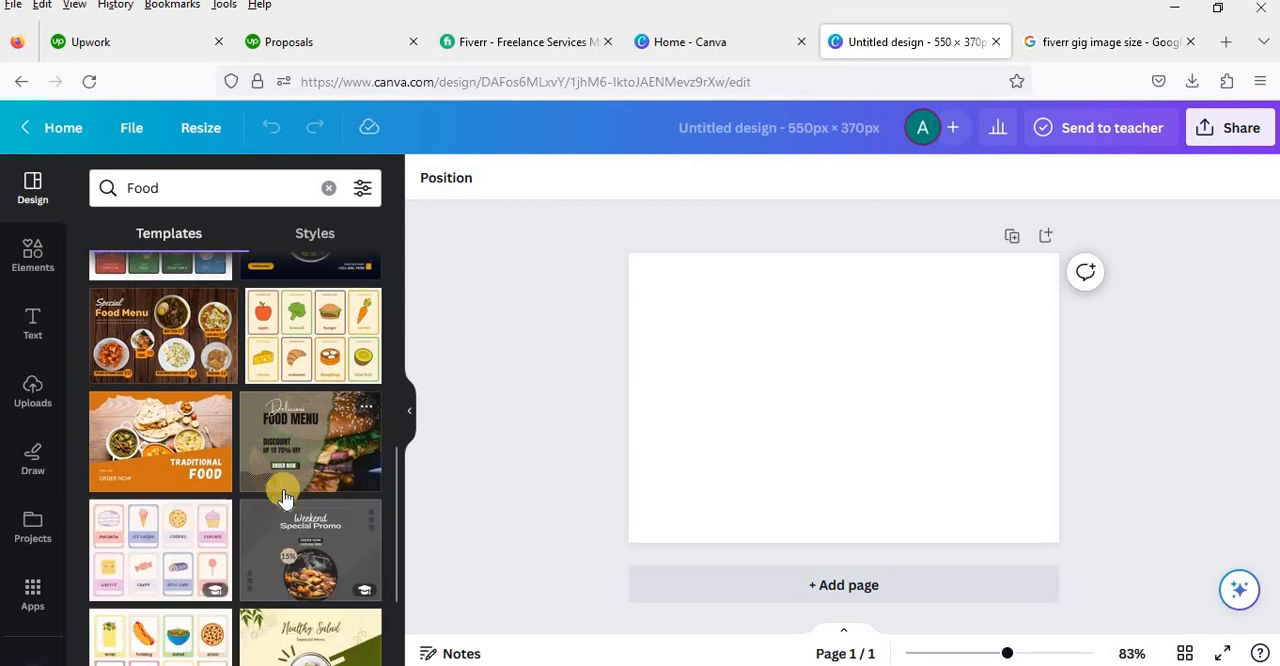
scroll(285, 497, "down", 3)
scroll(285, 497, "down", 6)
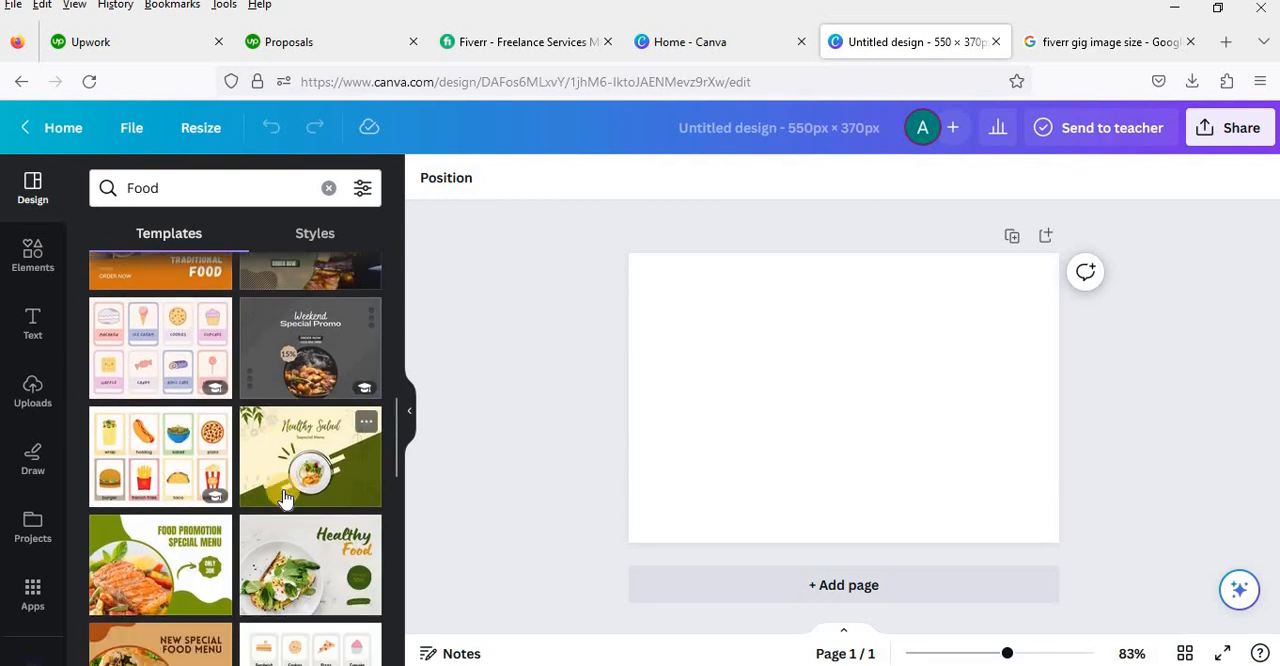
scroll(285, 497, "down", 4)
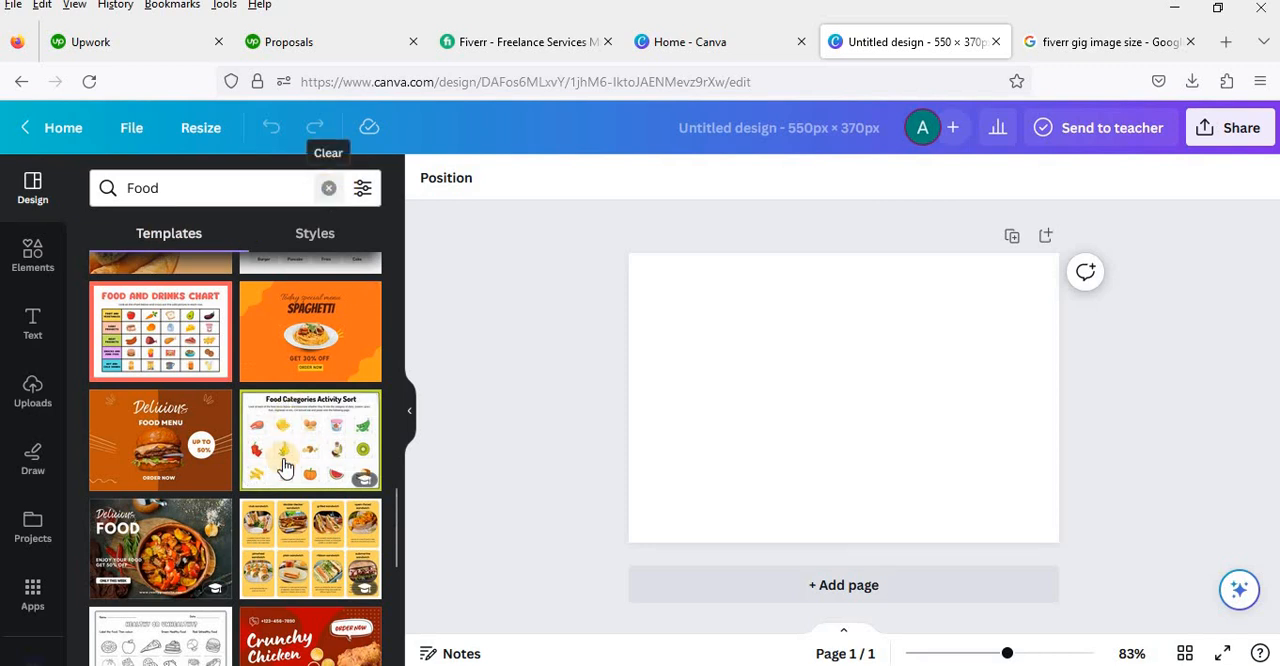
scroll(248, 462, "down", 8)
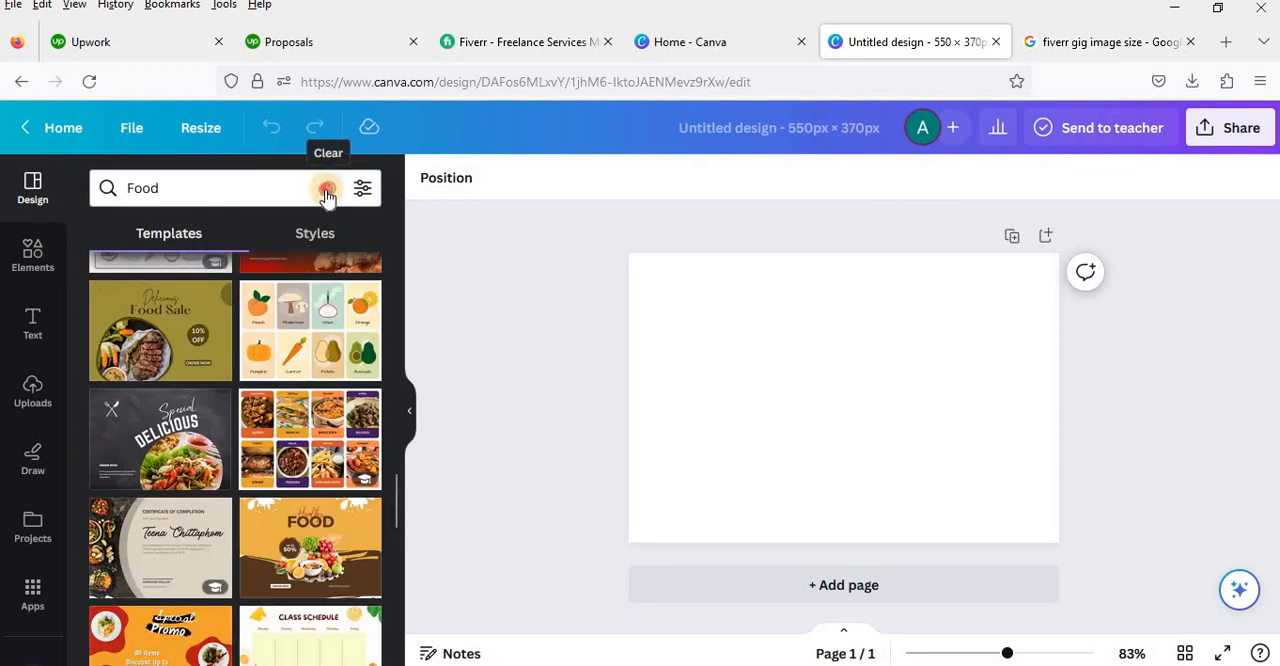
left_click(328, 189)
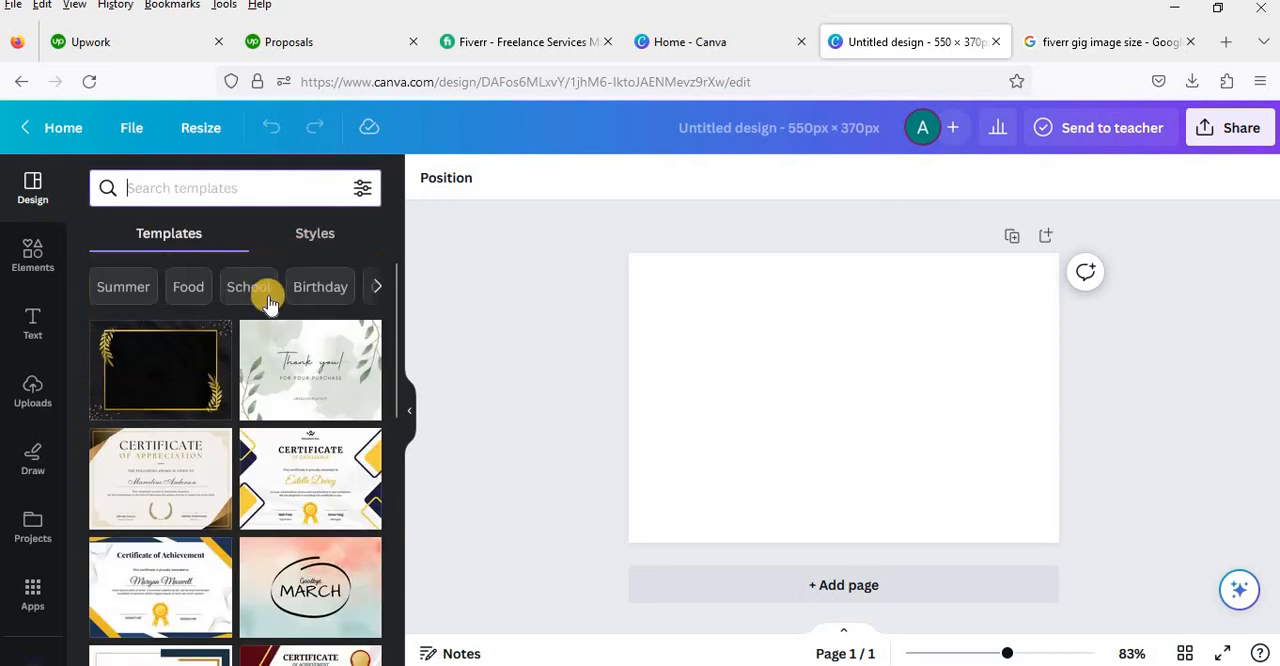
Step: Browse the templates in the Birthday category and clear the category search
left_click(320, 288)
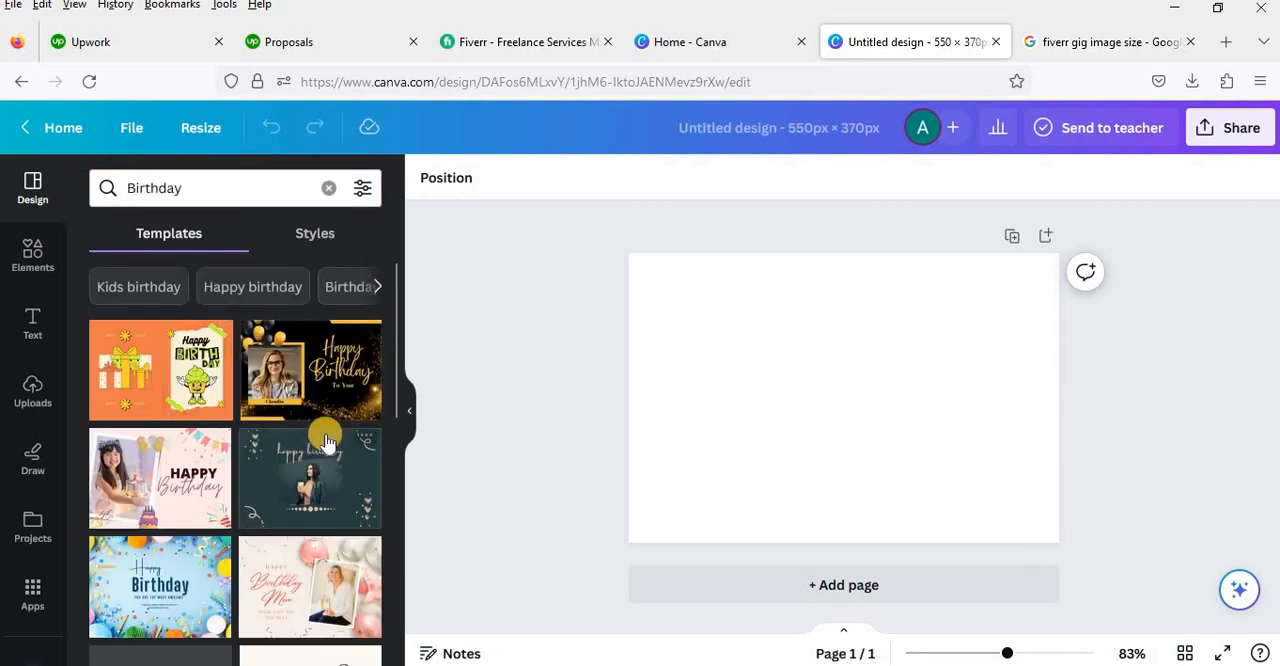
scroll(326, 442, "down", 1)
scroll(328, 443, "down", 8)
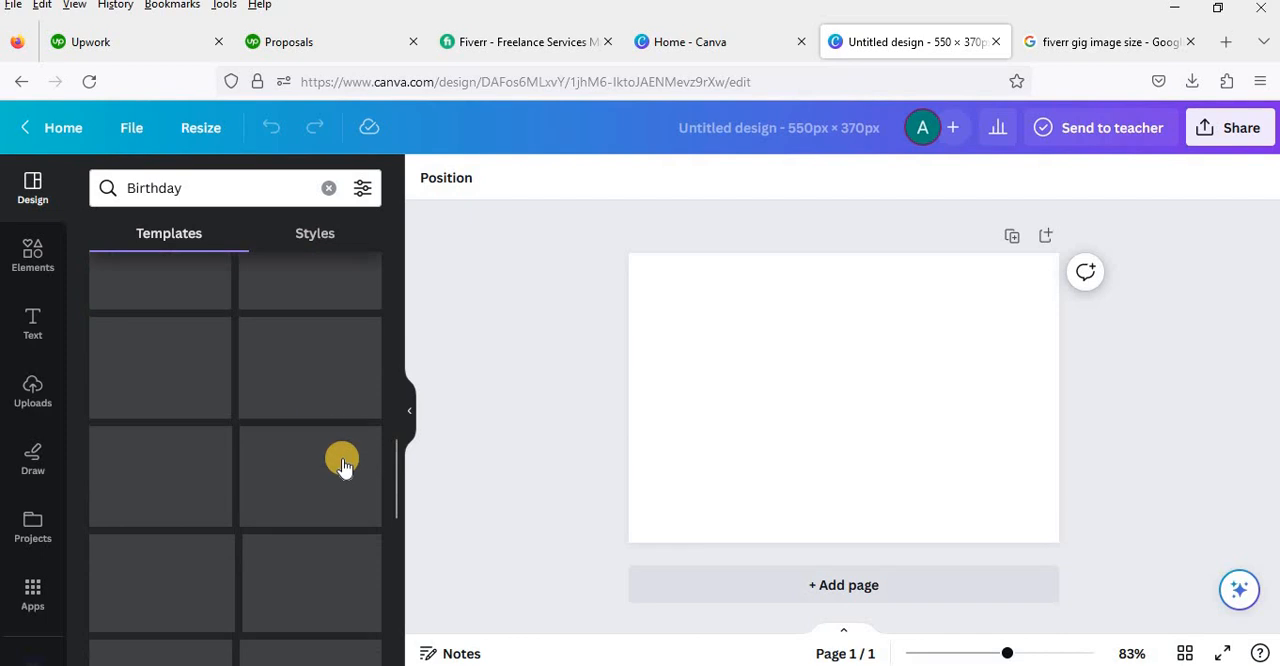
scroll(352, 458, "up", 2)
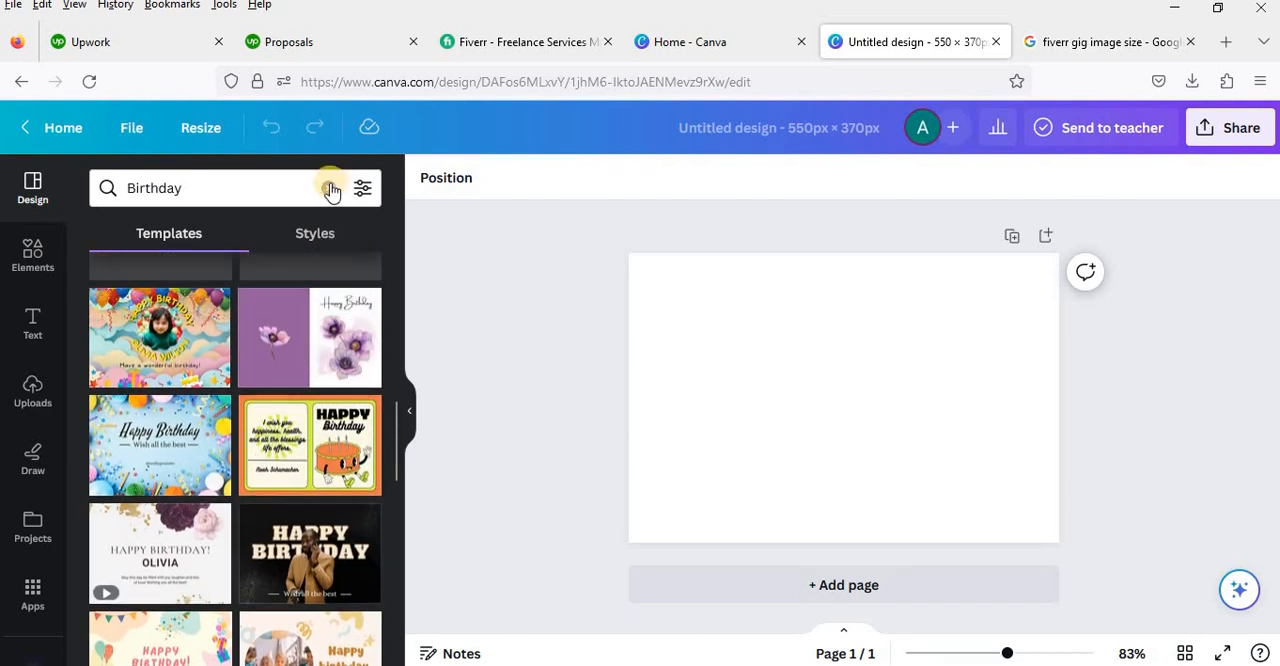
left_click(331, 190)
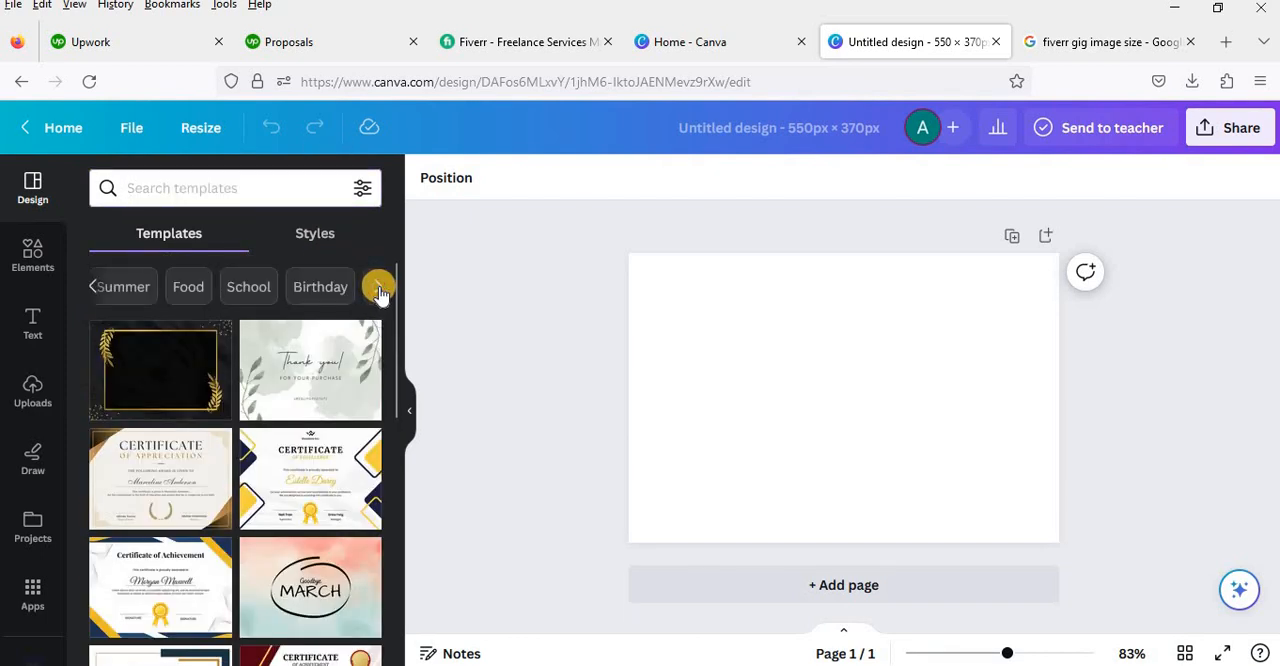
Step: Browse the templates in the Travel category and clear the category search
left_click(380, 290)
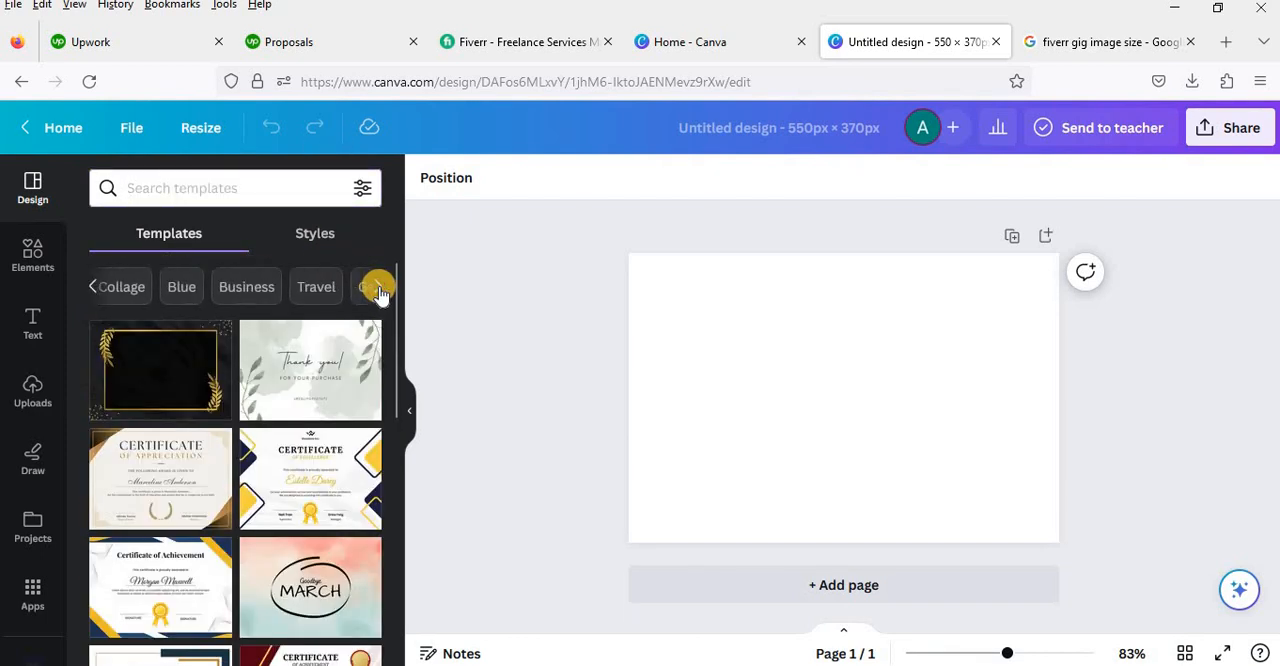
left_click(313, 290)
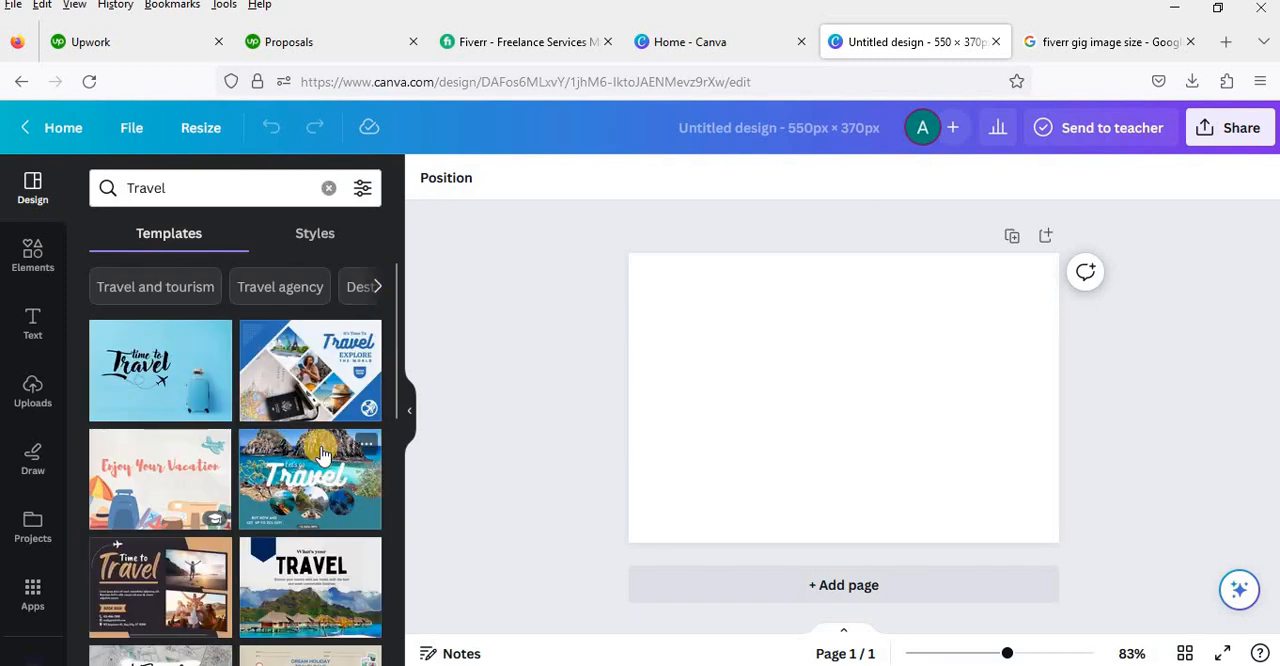
scroll(322, 455, "down", 5)
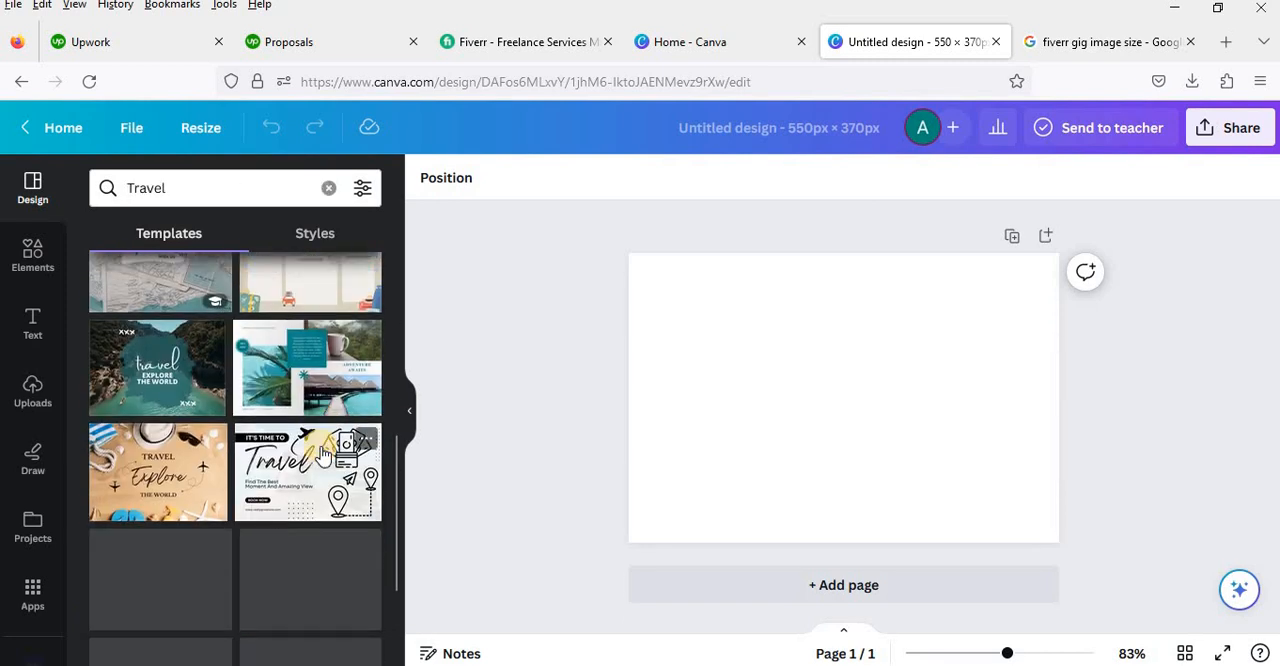
scroll(323, 452, "down", 10)
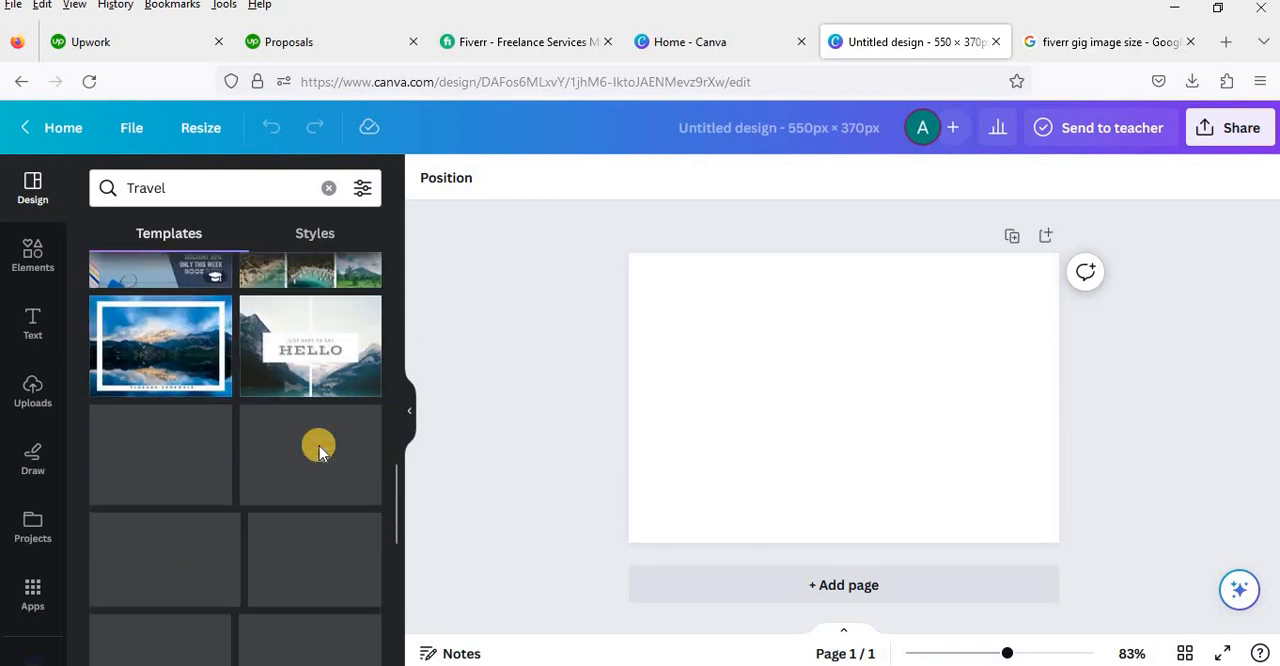
scroll(319, 445, "down", 1)
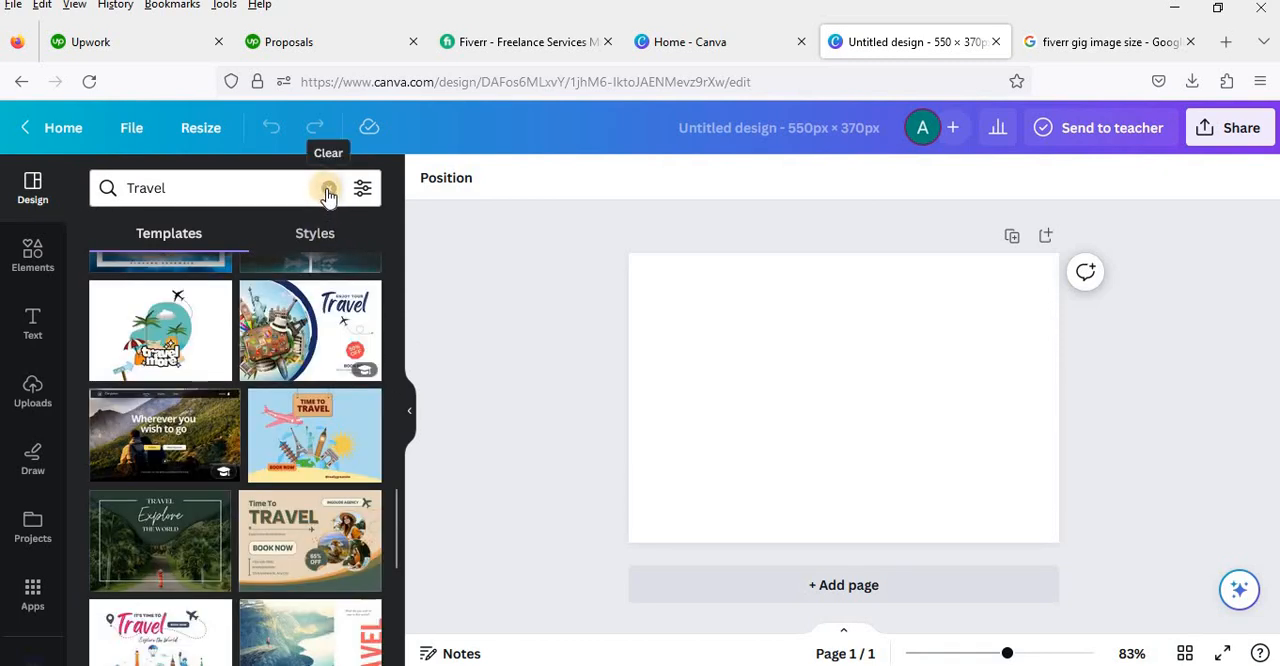
left_click(329, 190)
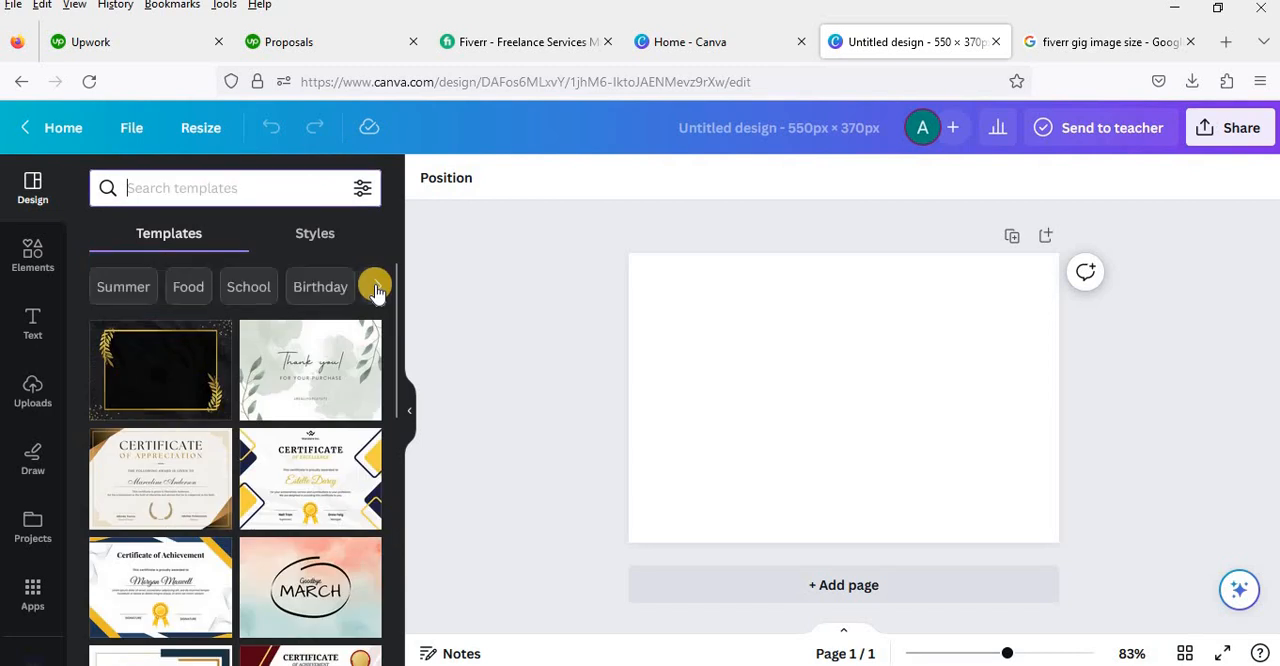
Step: Browse the templates in the Wedding category and clear the category search
left_click(377, 289)
left_click(378, 291)
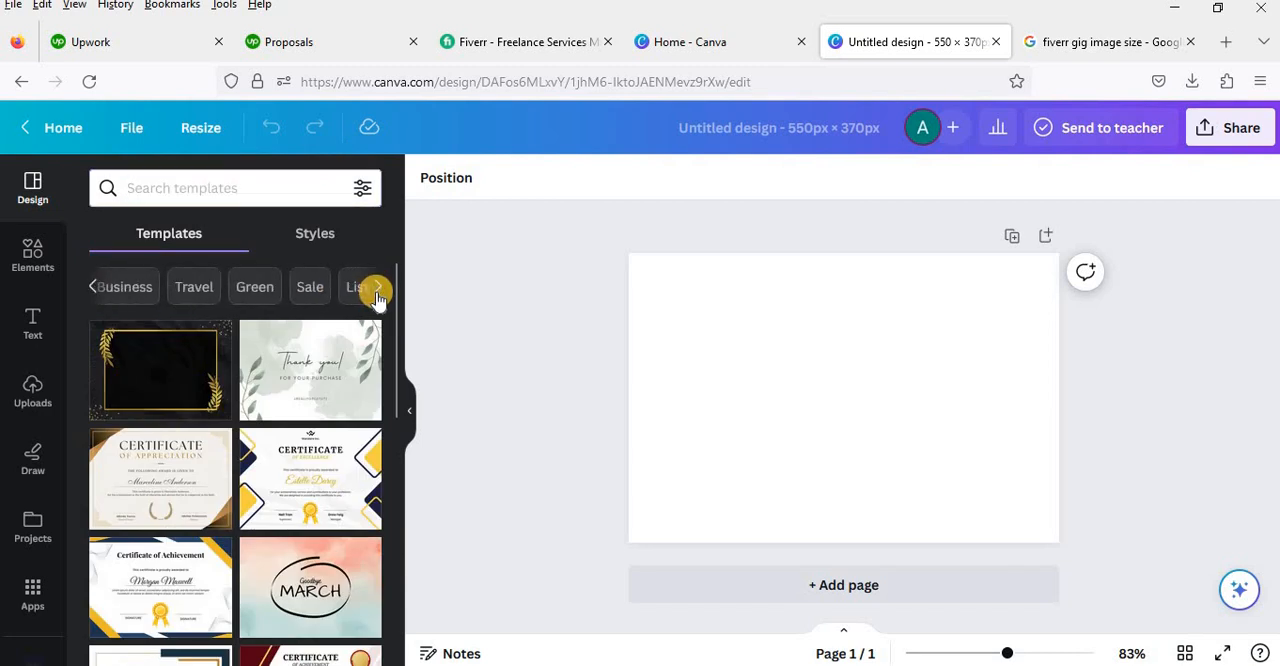
left_click(379, 292)
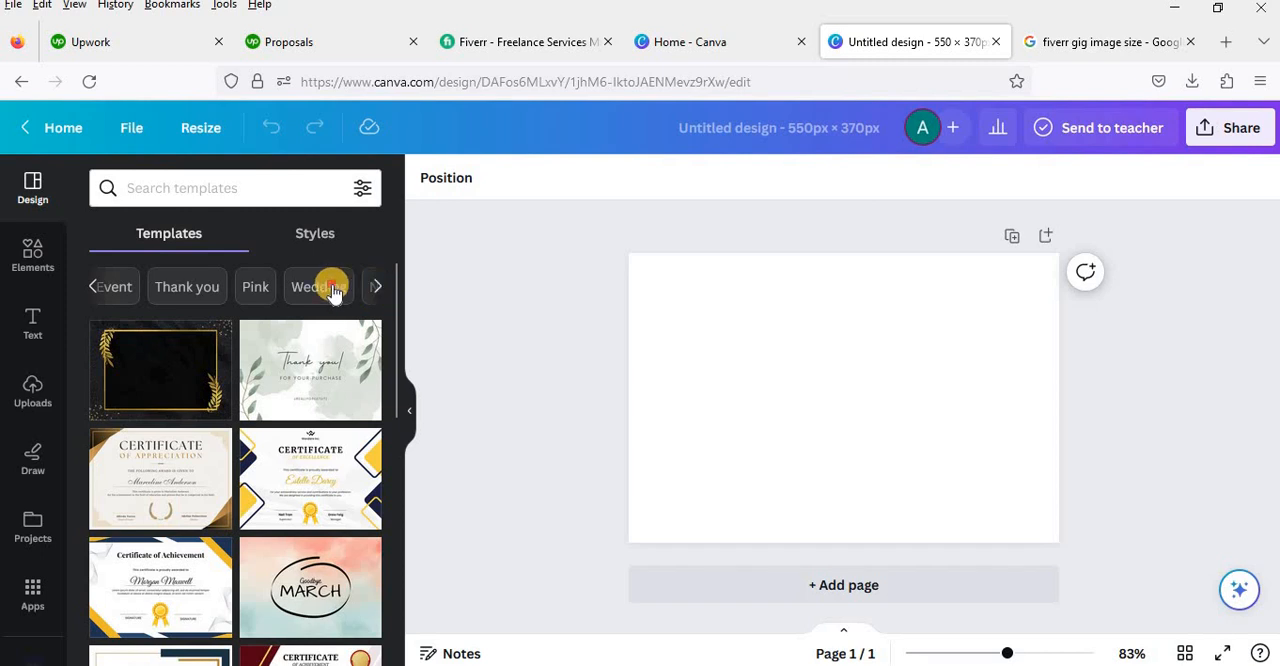
left_click(330, 287)
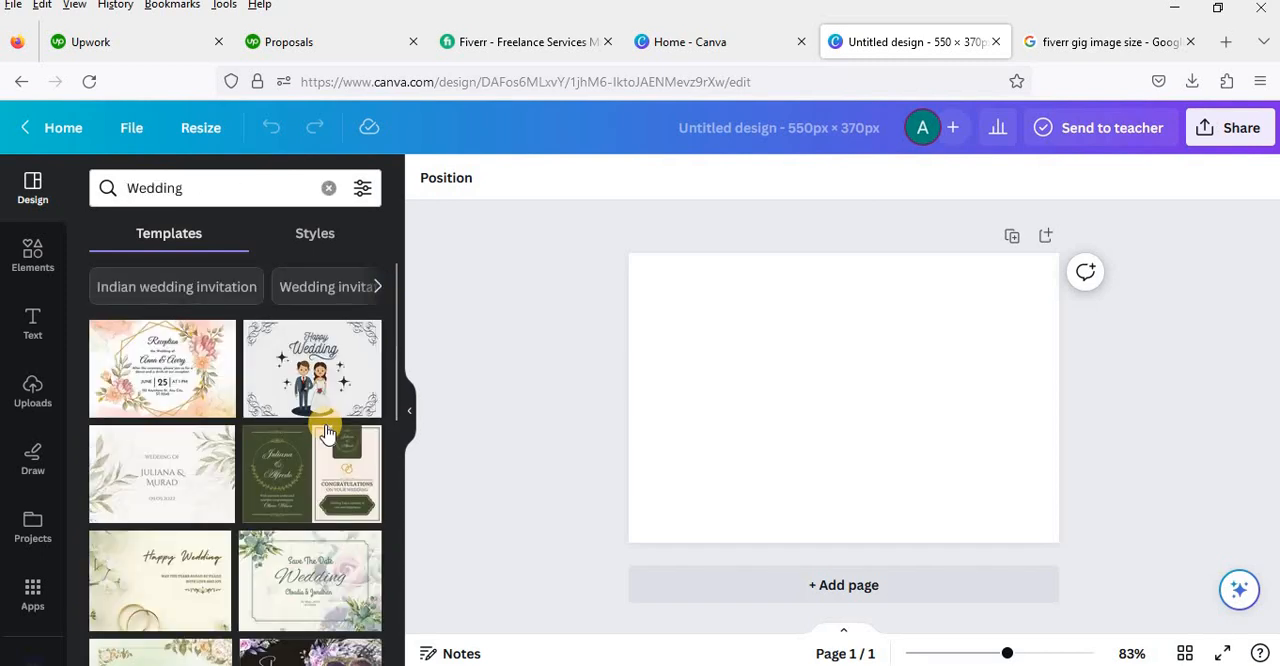
scroll(327, 432, "down", 2)
scroll(327, 428, "down", 6)
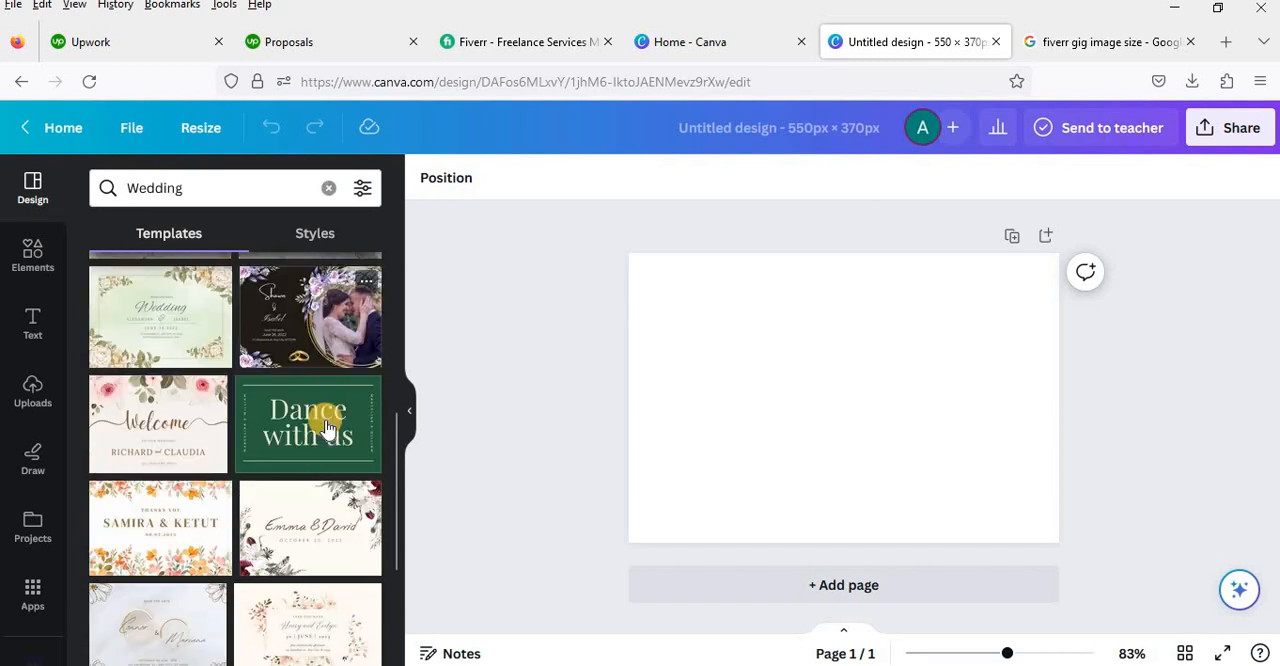
scroll(327, 428, "down", 6)
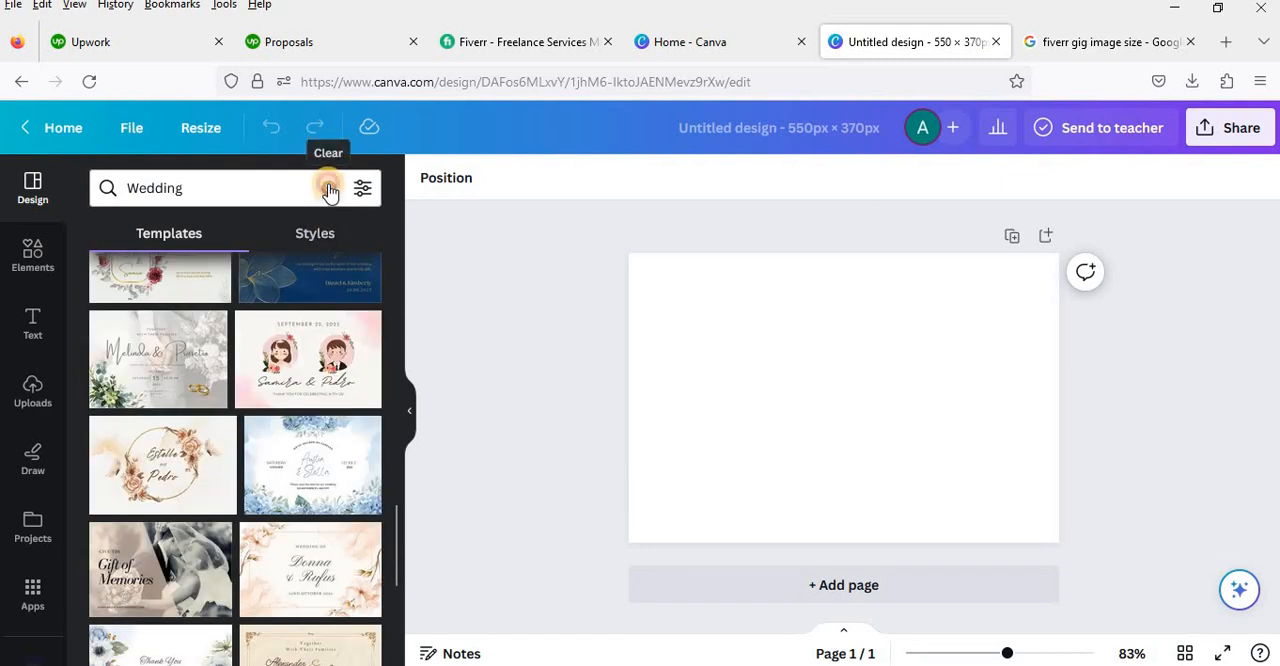
left_click(329, 189)
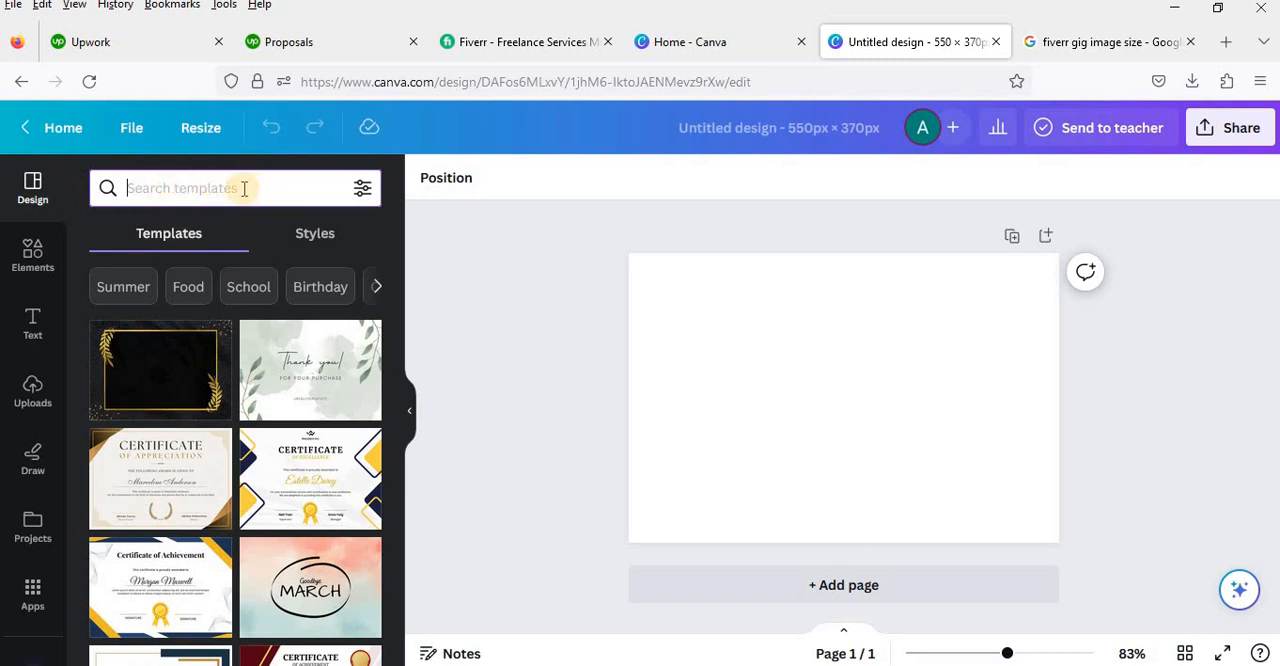
Step: Search the templates for "thumbnail for fiverr" and browse the results down to the end
type("fiver")
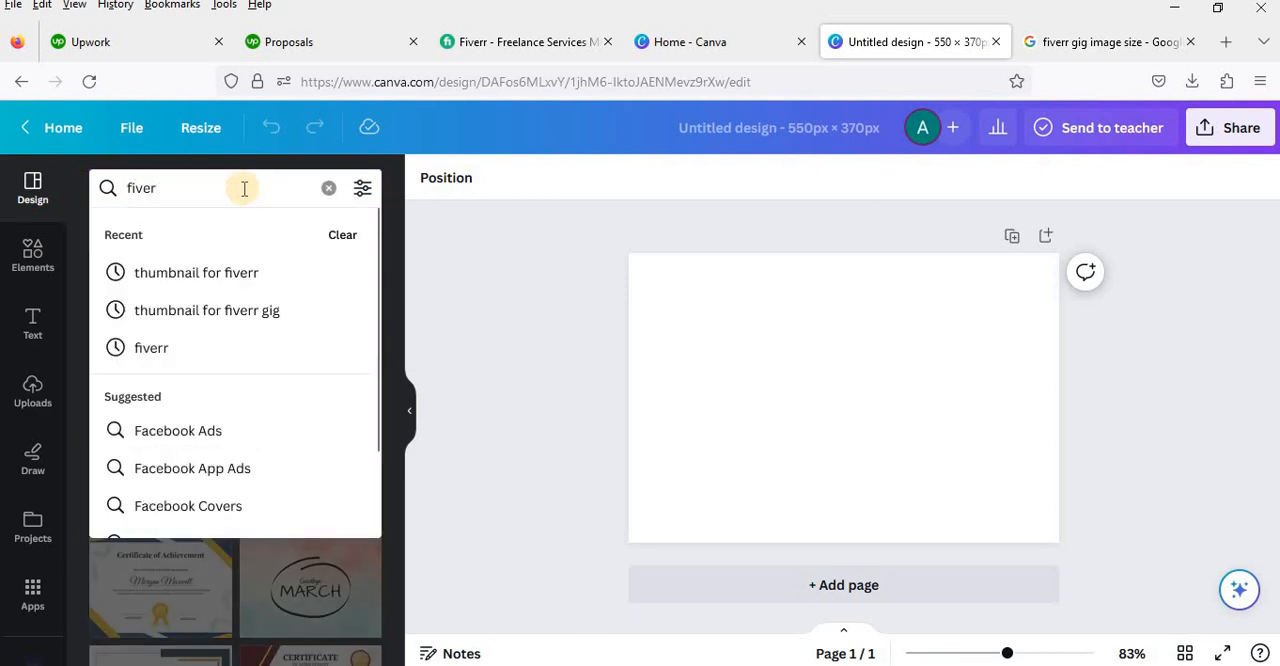
left_click(250, 276)
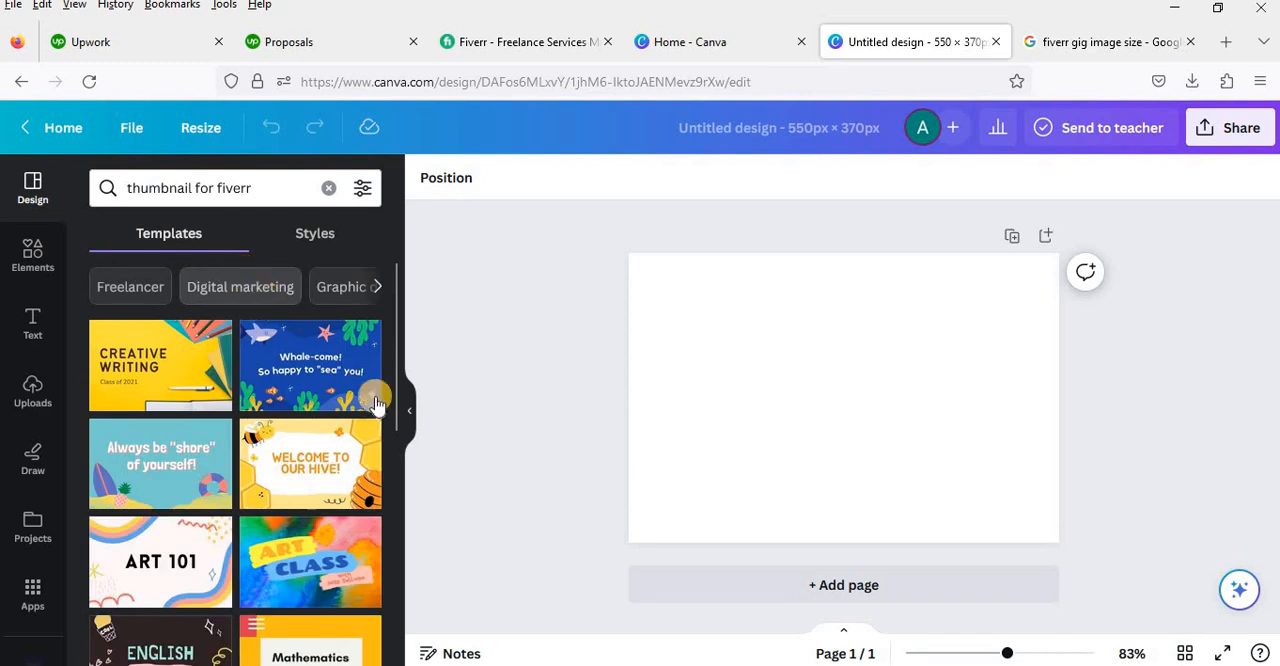
scroll(323, 533, "down", 1)
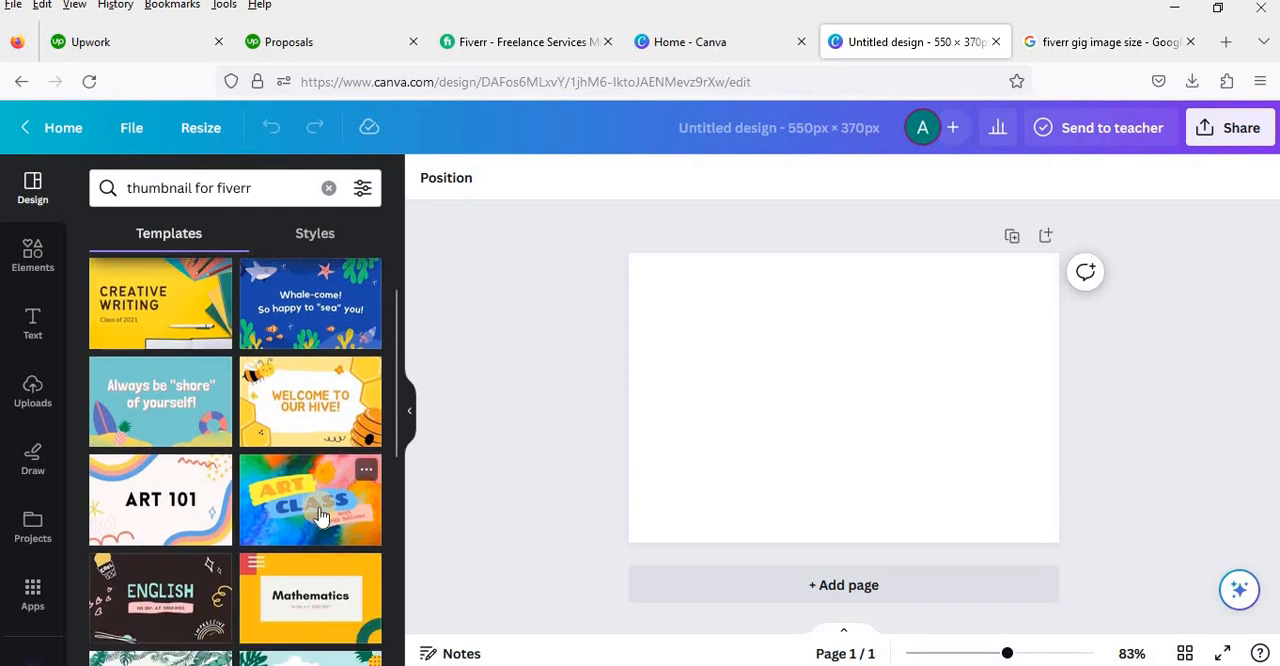
scroll(321, 511, "down", 4)
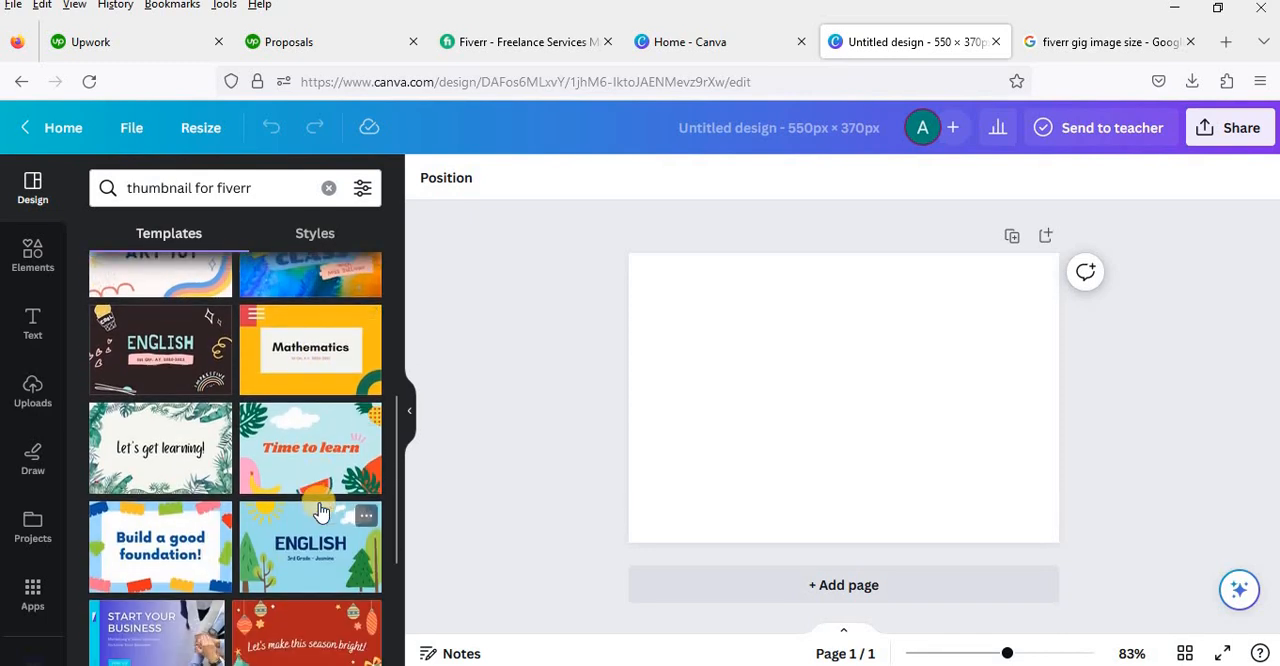
scroll(317, 516, "down", 5)
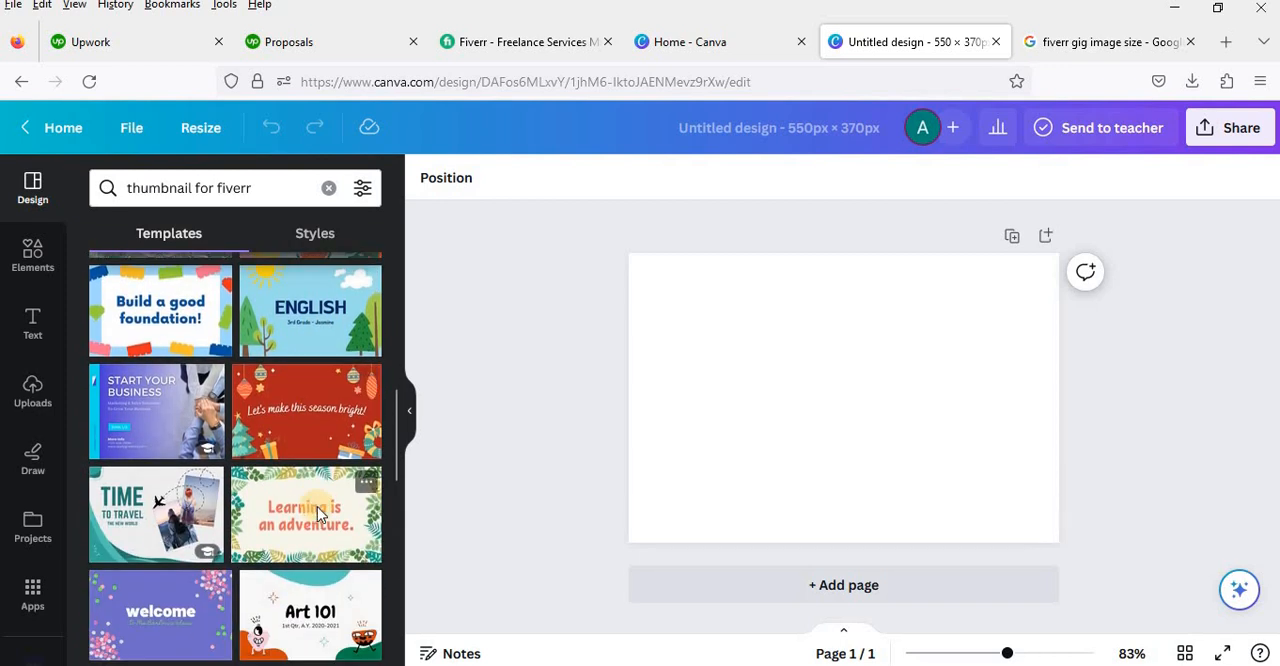
scroll(317, 515, "down", 1)
scroll(317, 515, "down", 2)
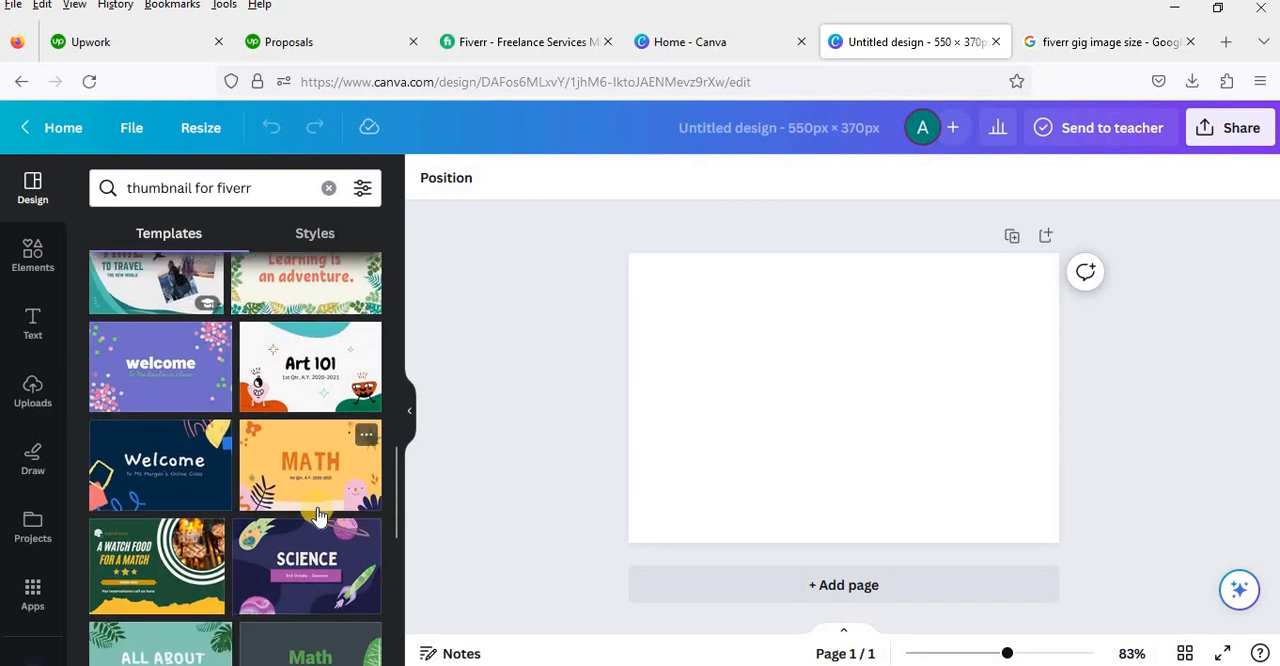
scroll(317, 515, "down", 3)
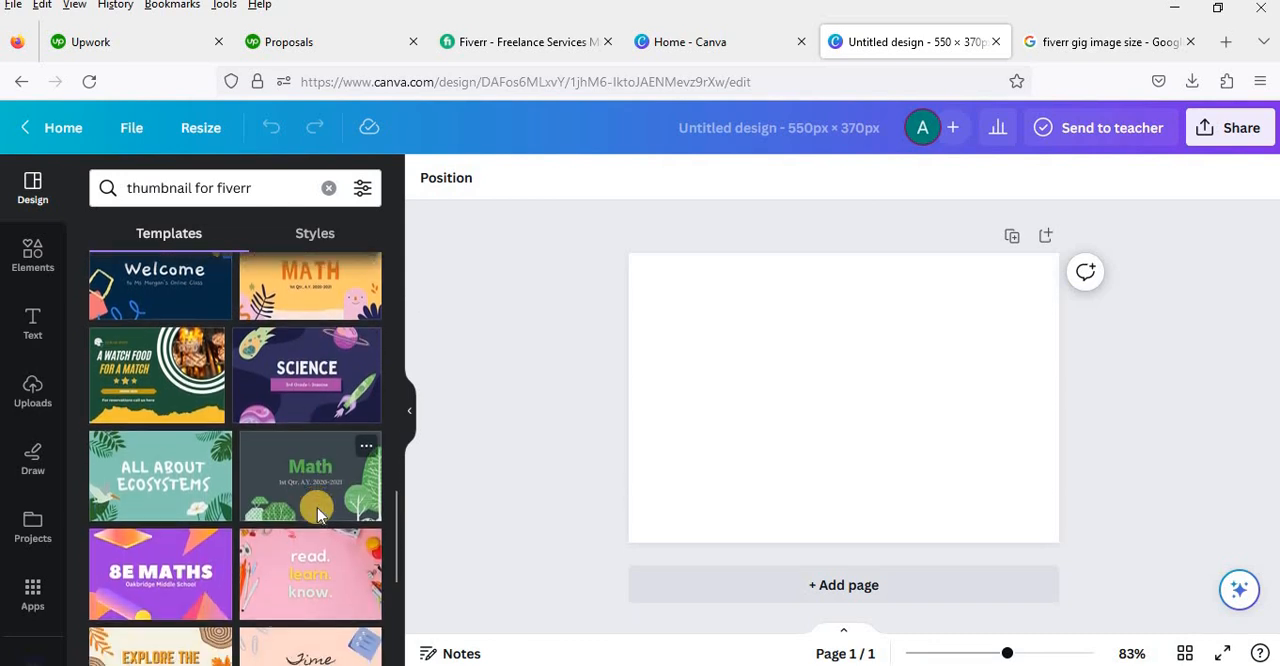
scroll(317, 515, "down", 5)
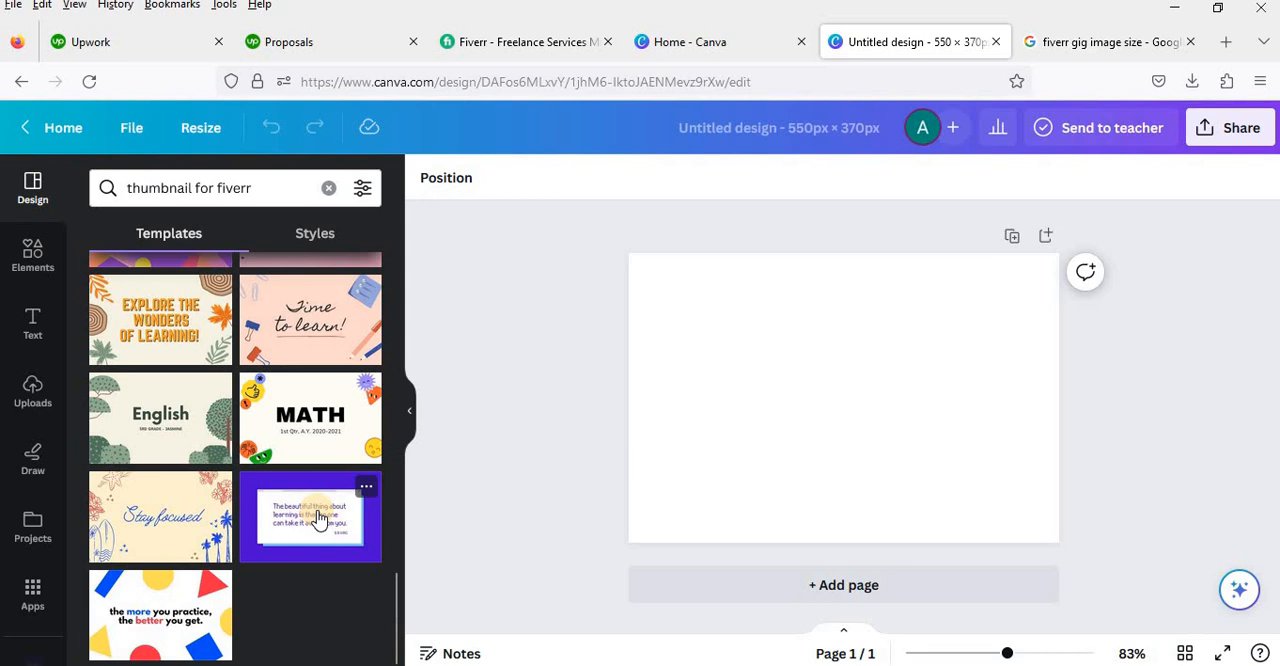
Step: Look back up through the "thumbnail for fiverr" templates and clear the search
left_click(308, 597)
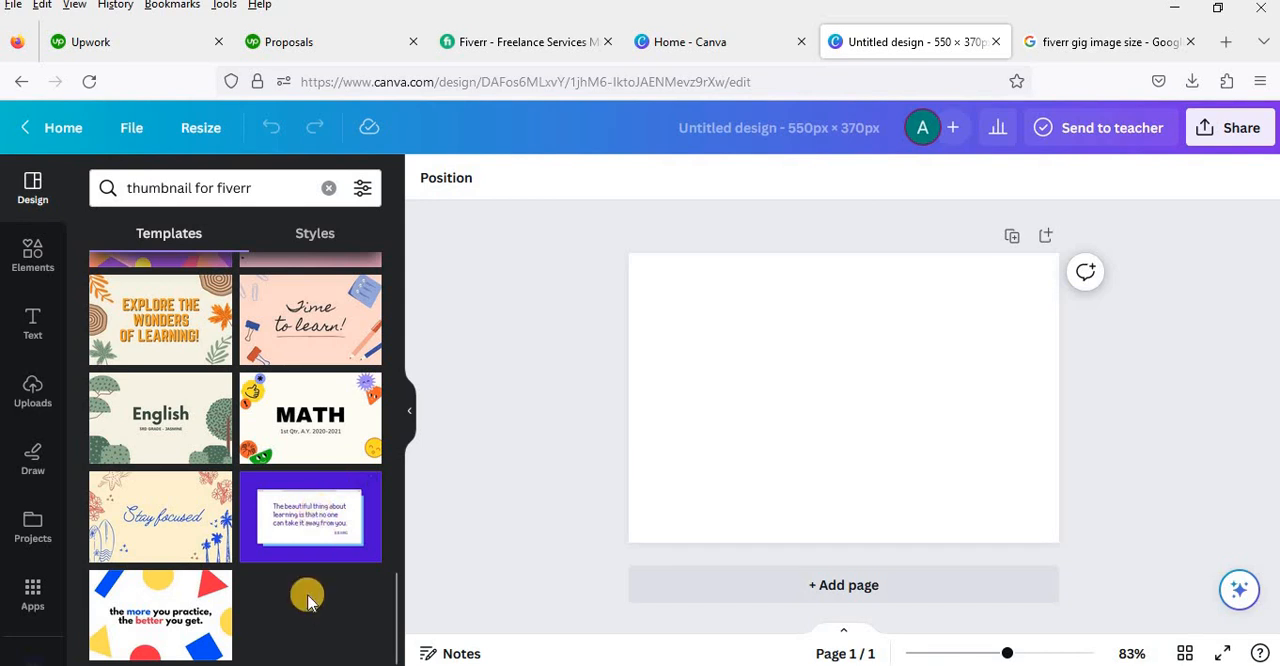
scroll(308, 601, "up", 1)
scroll(308, 601, "down", 1)
scroll(308, 599, "up", 4)
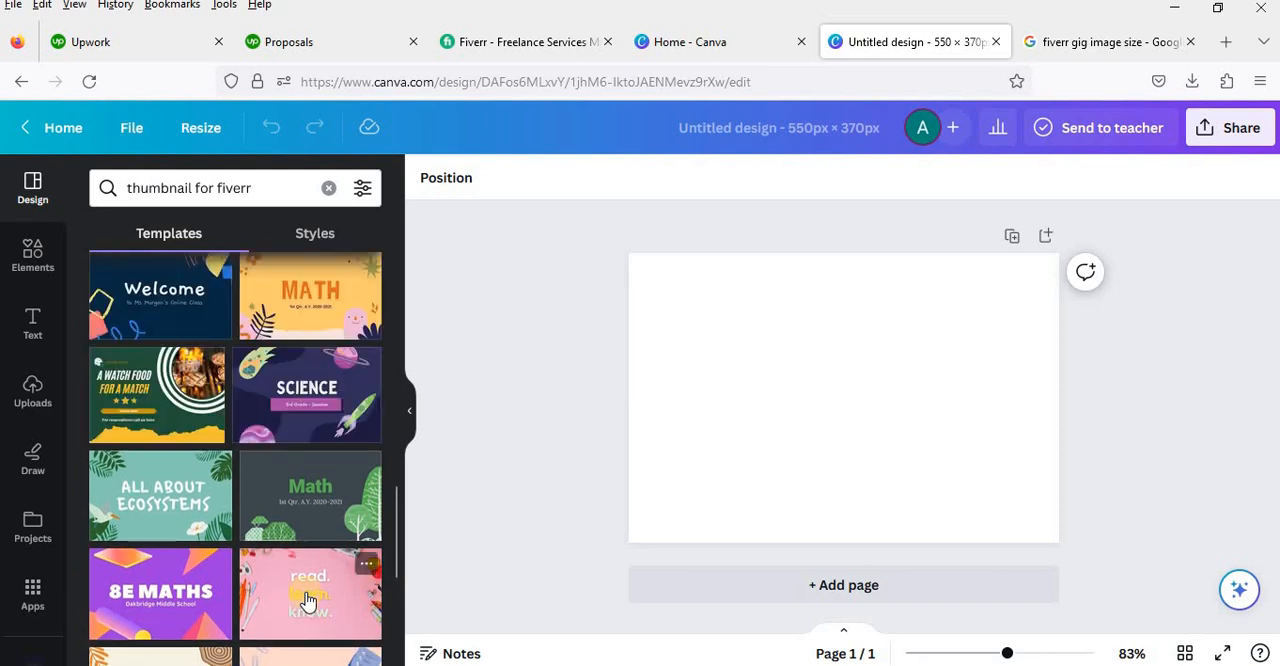
scroll(310, 560, "up", 5)
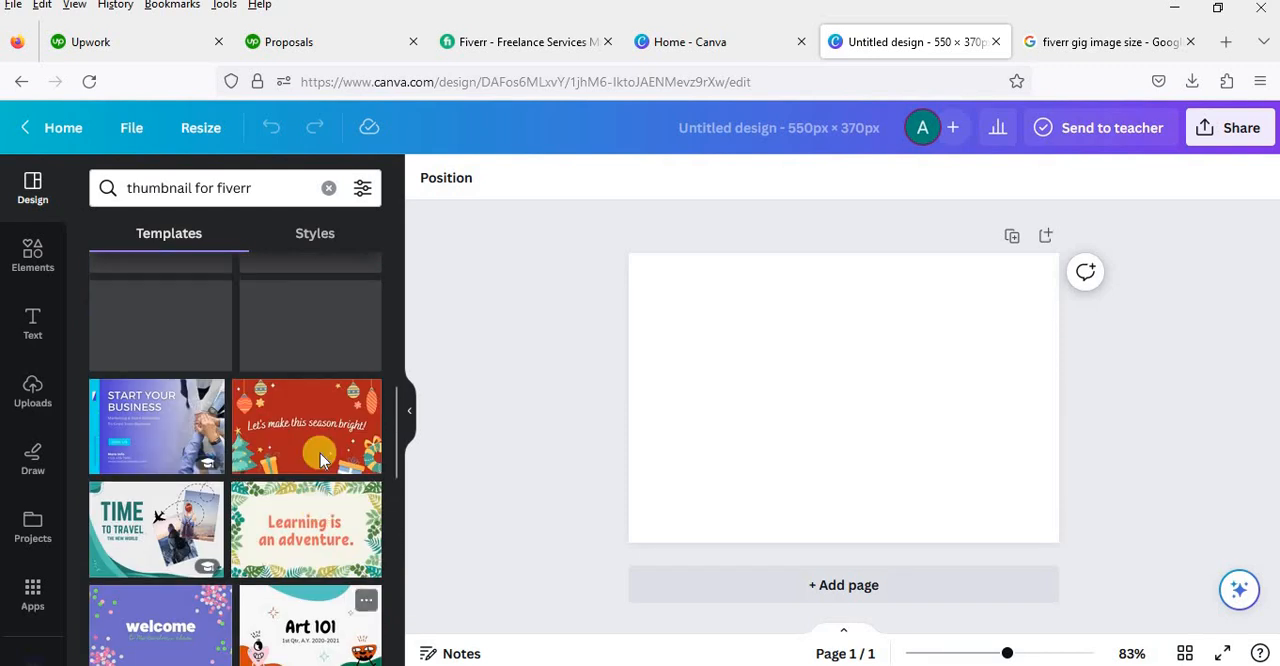
left_click(316, 482)
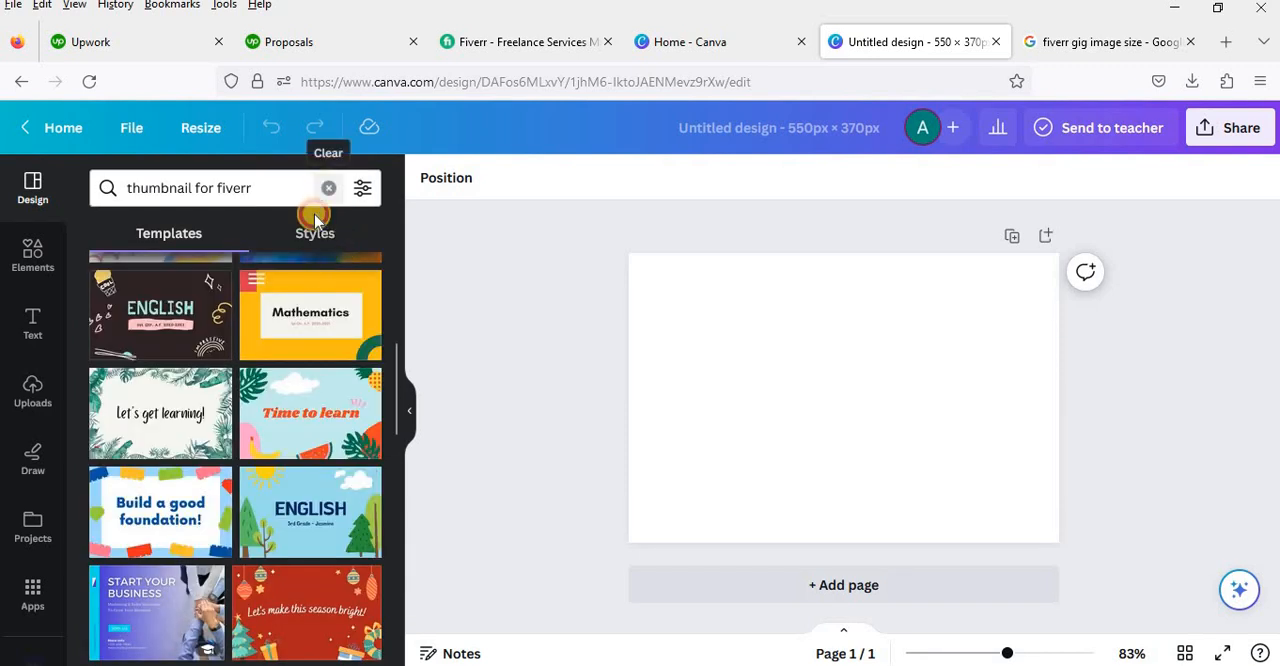
left_click(328, 188)
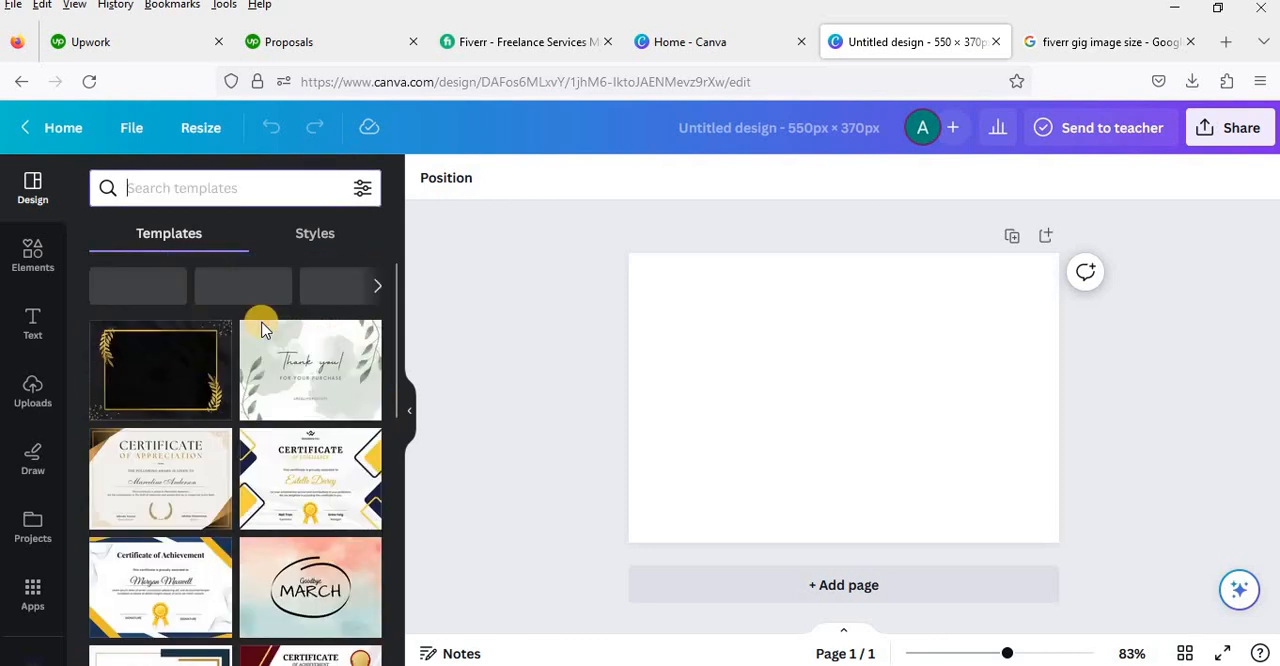
Step: Find the gray and yellow geometric "Improve Your Business" template in the Business category and apply it to the blank page
left_click(378, 289)
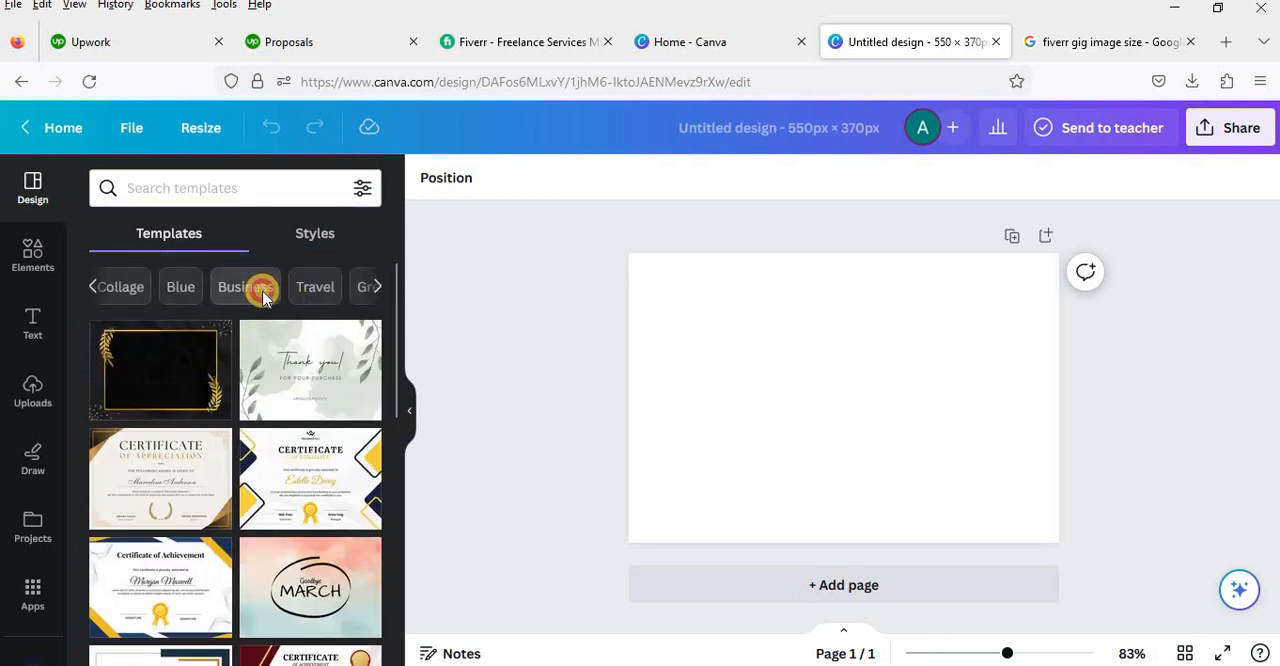
left_click(257, 289)
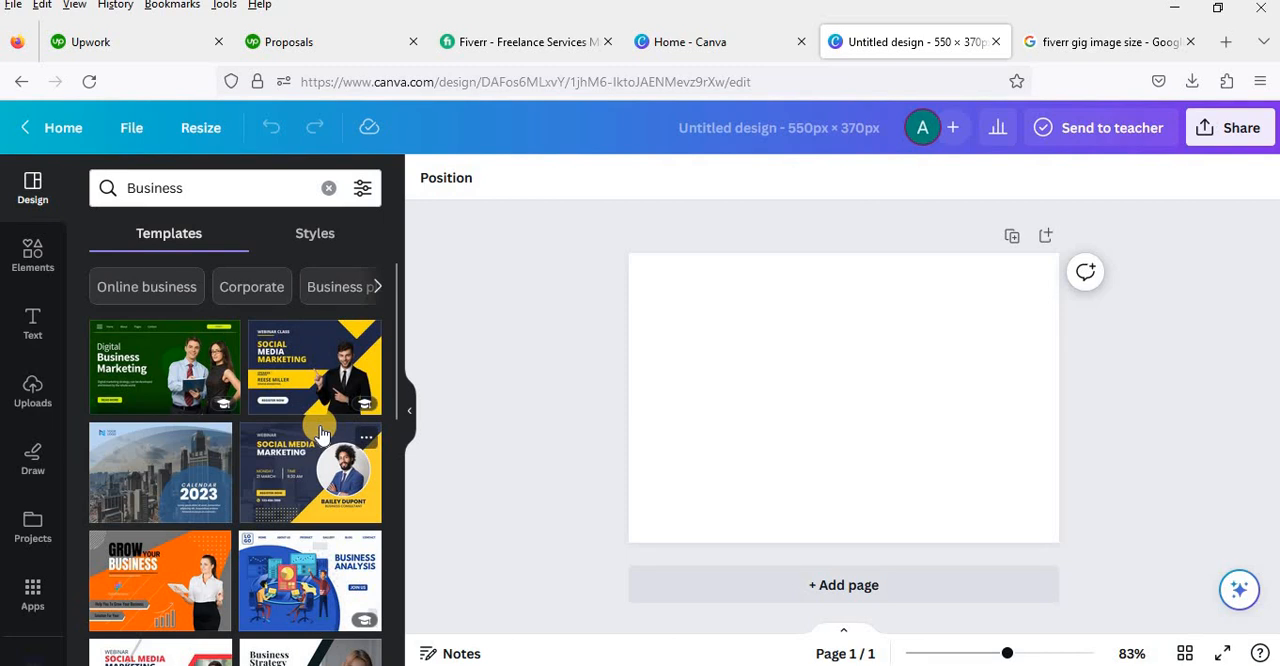
scroll(322, 432, "down", 2)
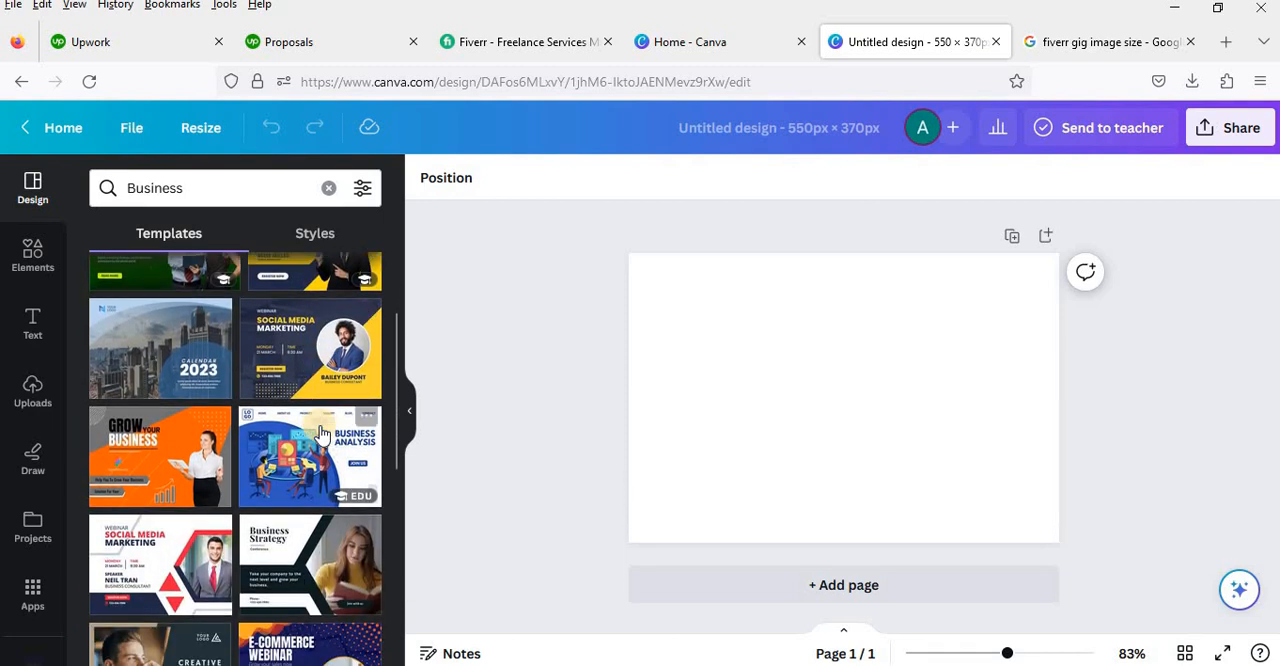
scroll(322, 432, "down", 7)
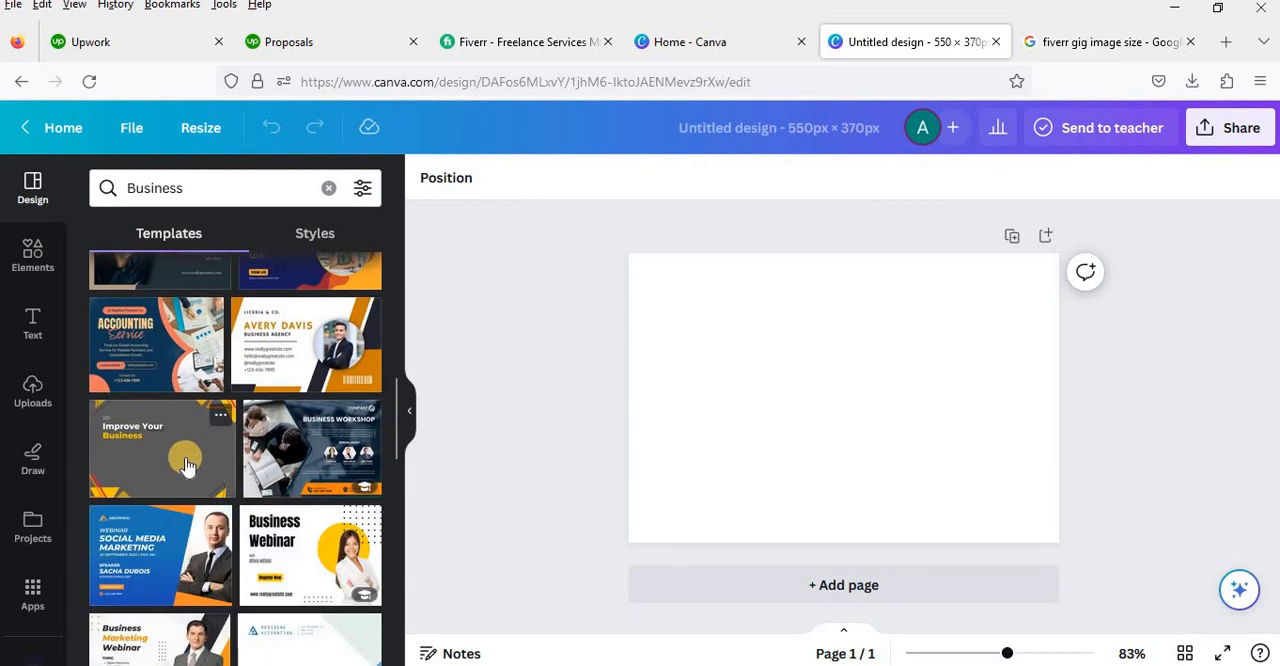
left_click(185, 484)
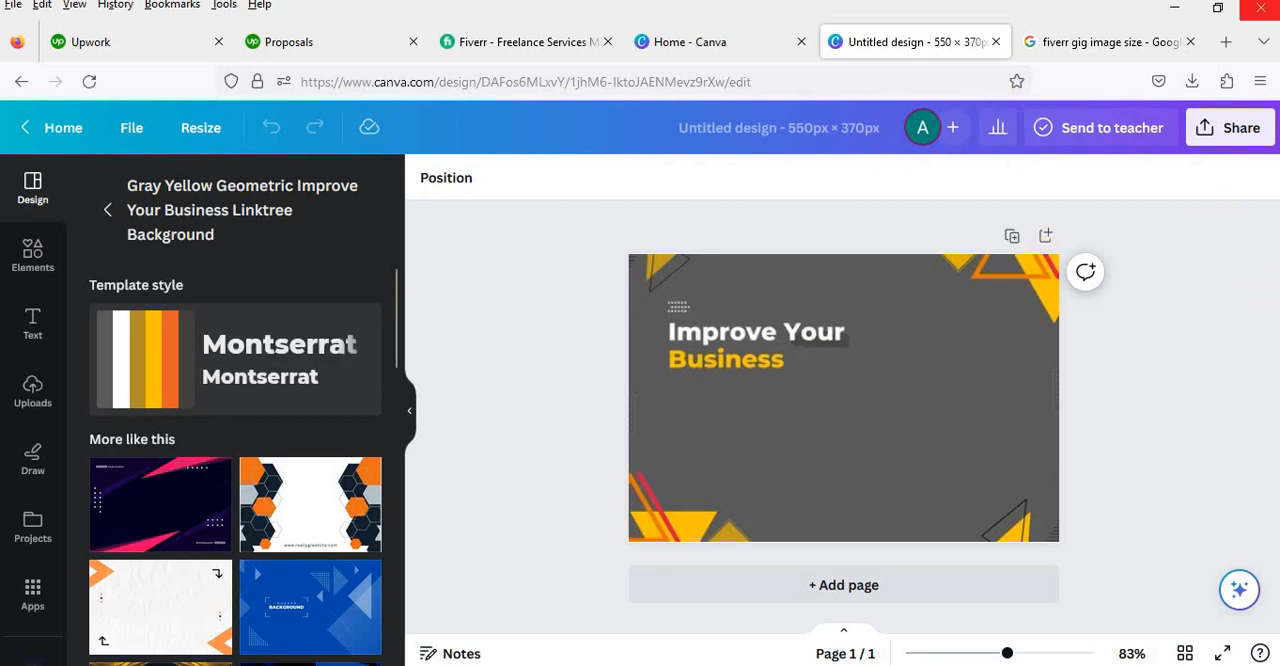
Step: Replace the white "Improve Your" heading text with "Ecommerce Products listing"
left_click(808, 338)
left_click(759, 336)
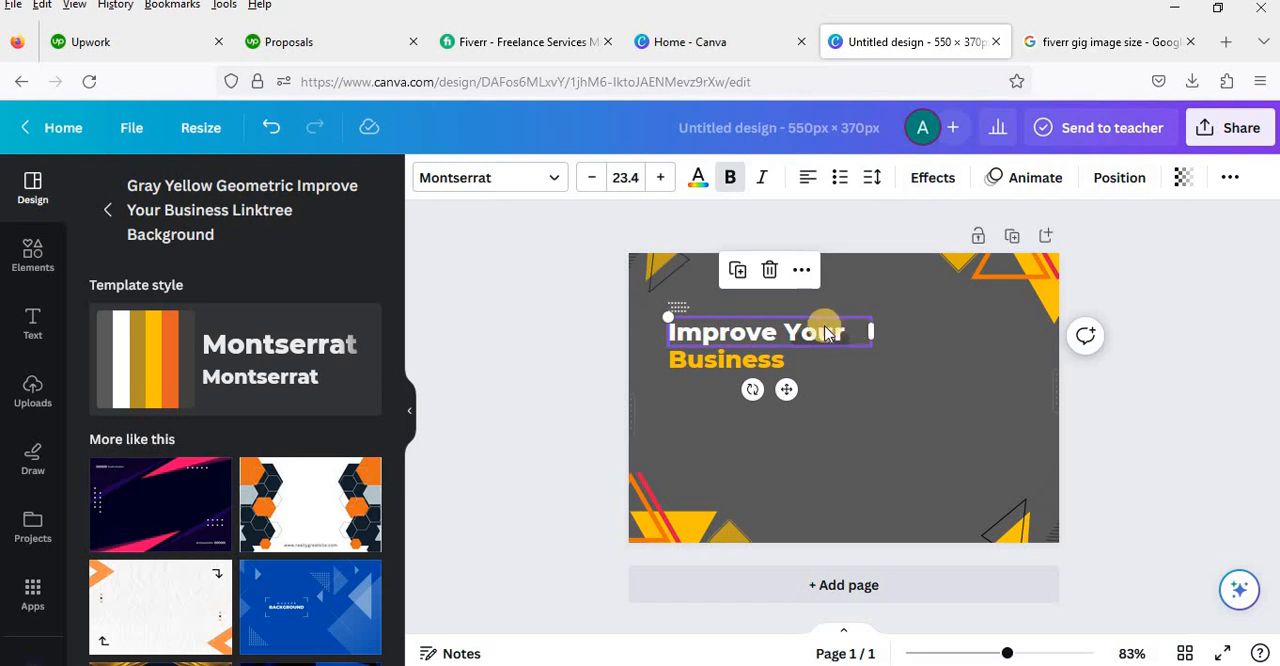
left_click(810, 330)
left_click(810, 331)
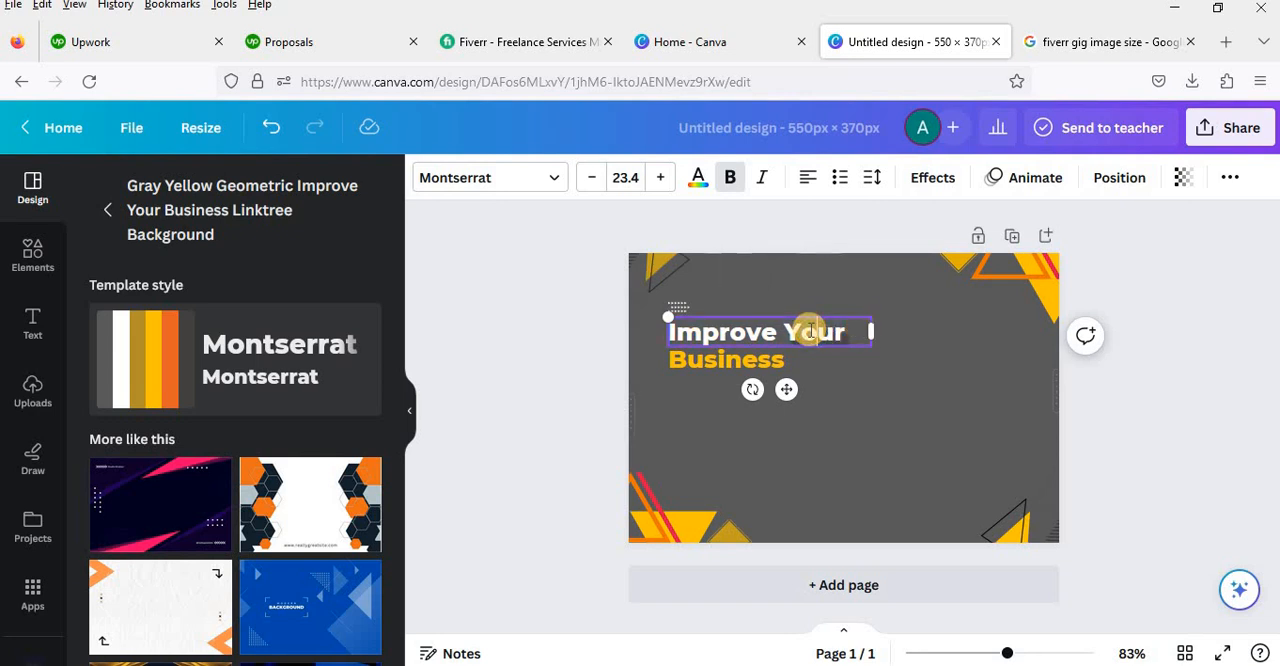
key("BackSpace")
key("BackSpace")
key("BackSpace")
key("BackSpace")
key("BackSpace")
key("BackSpace")
key("BackSpace")
key("BackSpace")
key("BackSpace")
key("BackSpace")
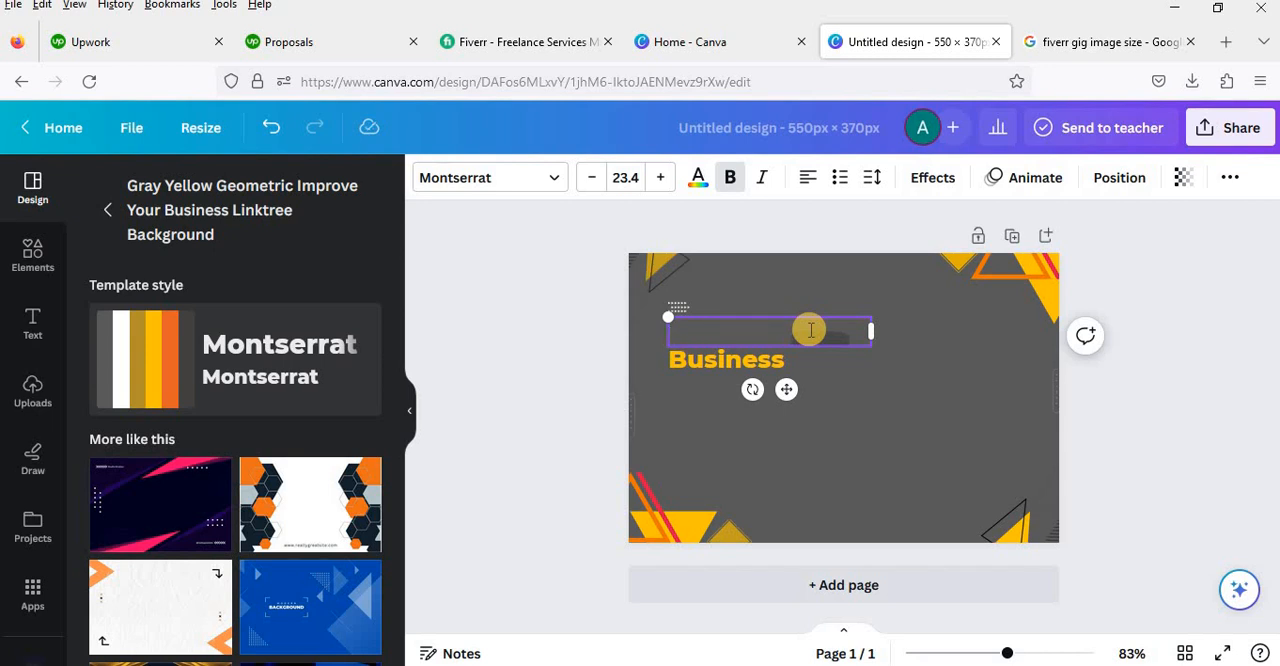
type("Eco")
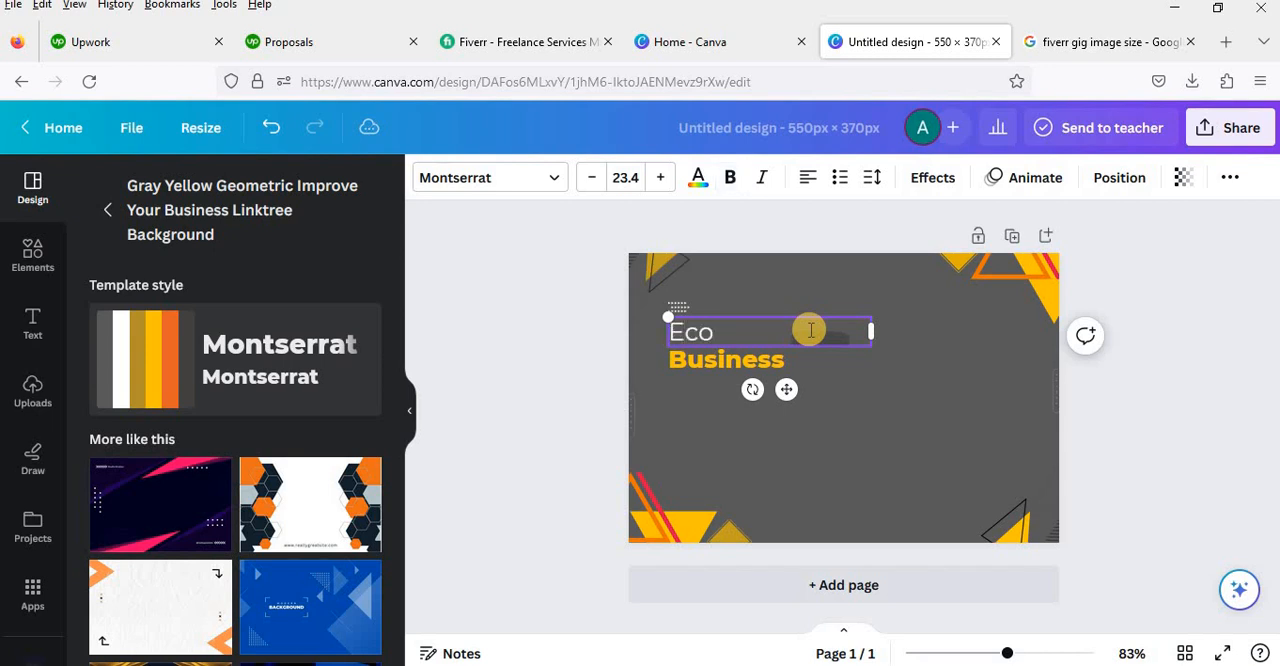
type("mmerce P")
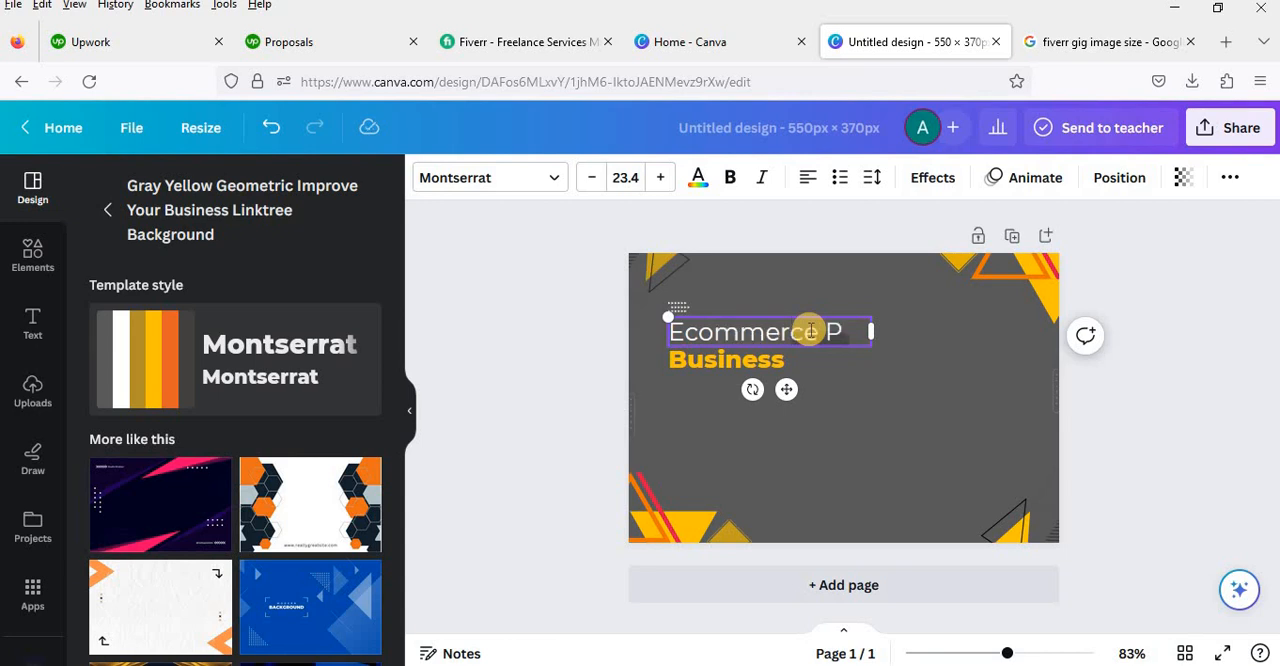
type("roducts listing")
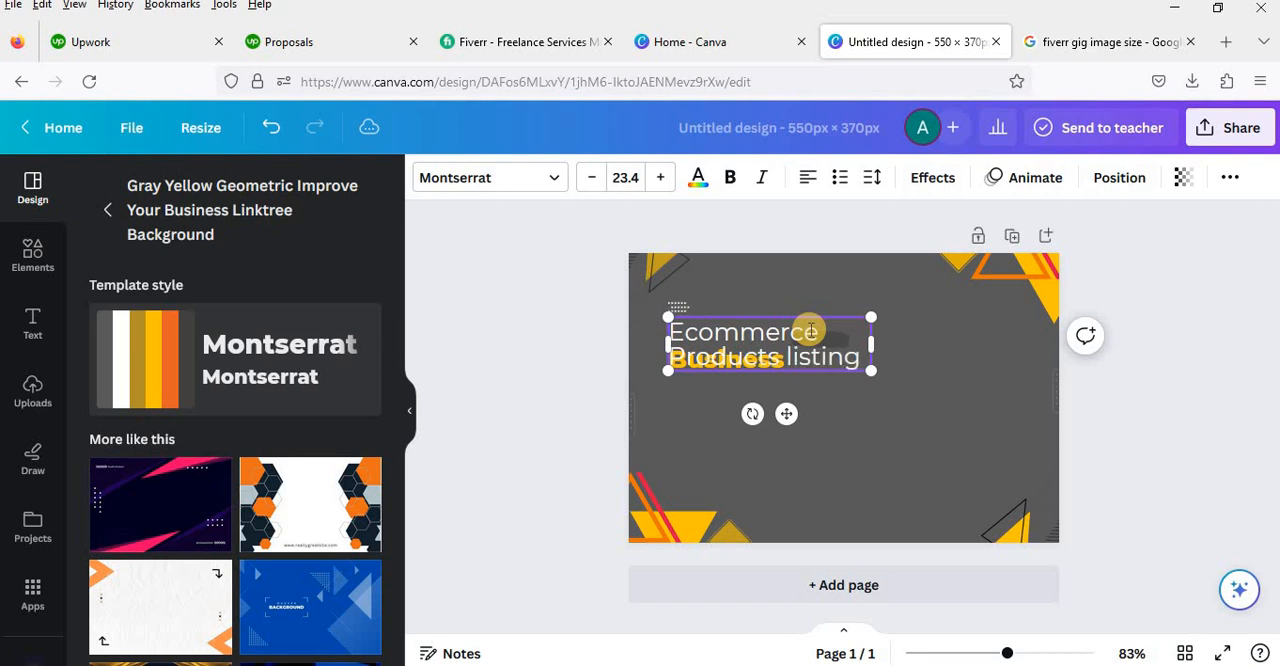
left_click(905, 403)
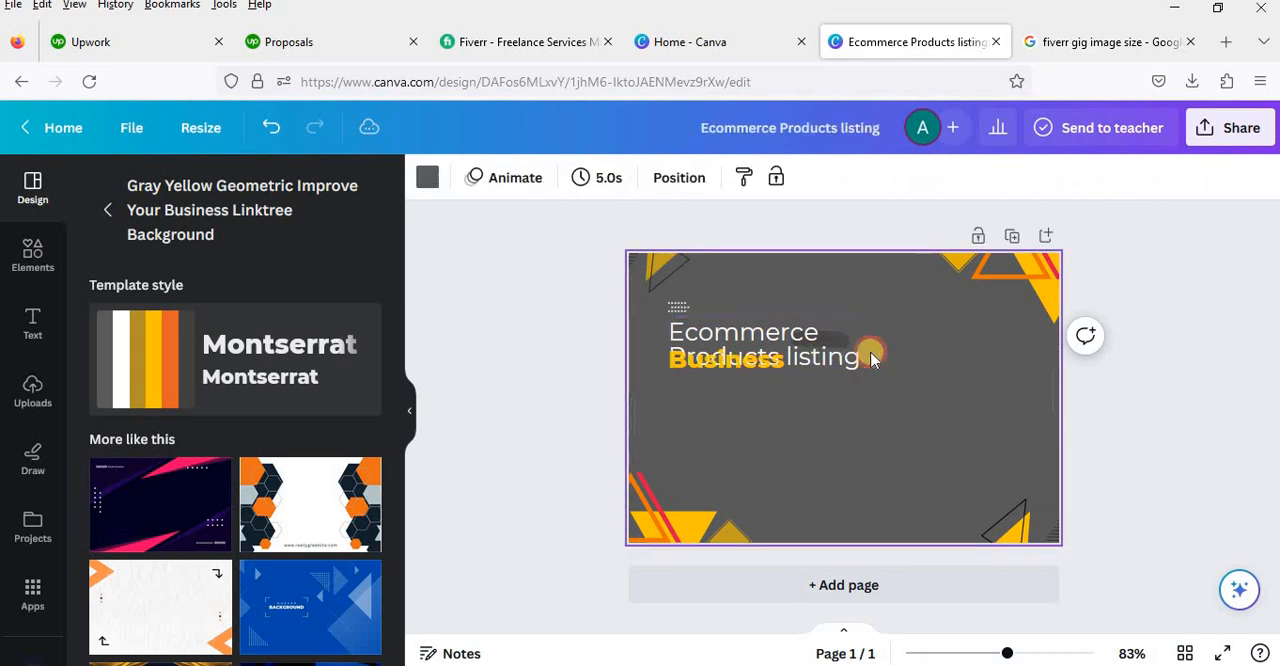
Step: Move the "Ecommerce Products listing" heading to the page's upper edge and scale its text box up to a font size of about 31.1
left_click_drag(834, 335, 859, 289)
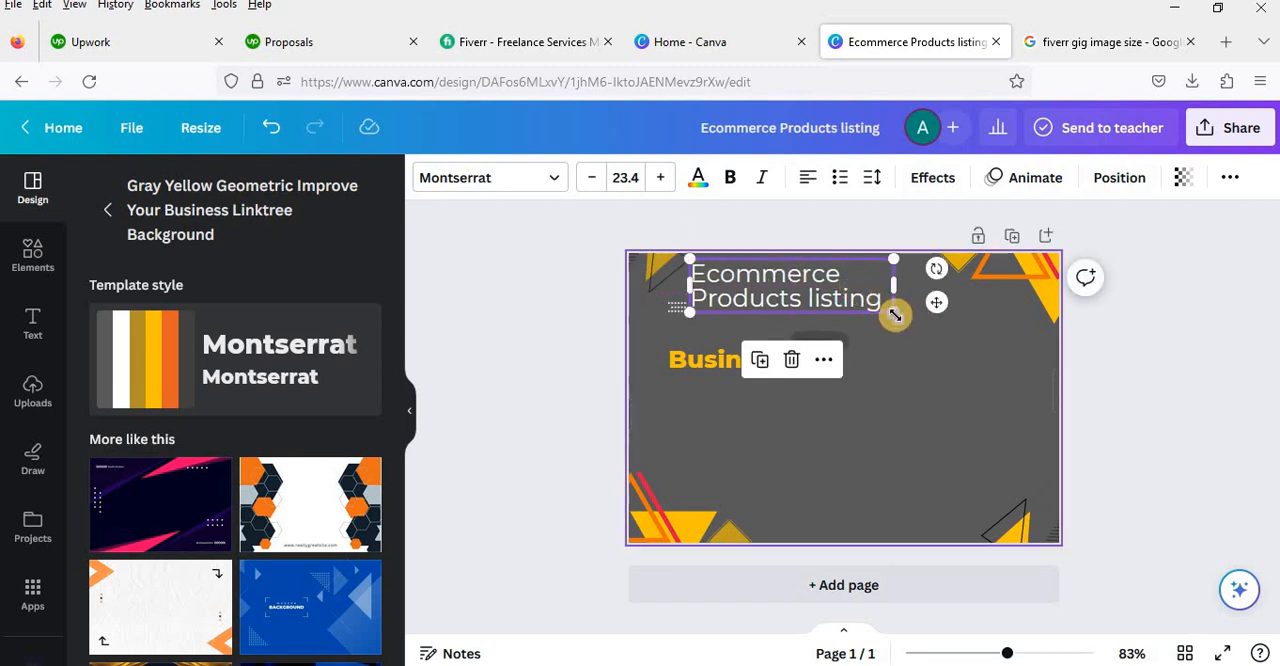
left_click_drag(893, 311, 1022, 295)
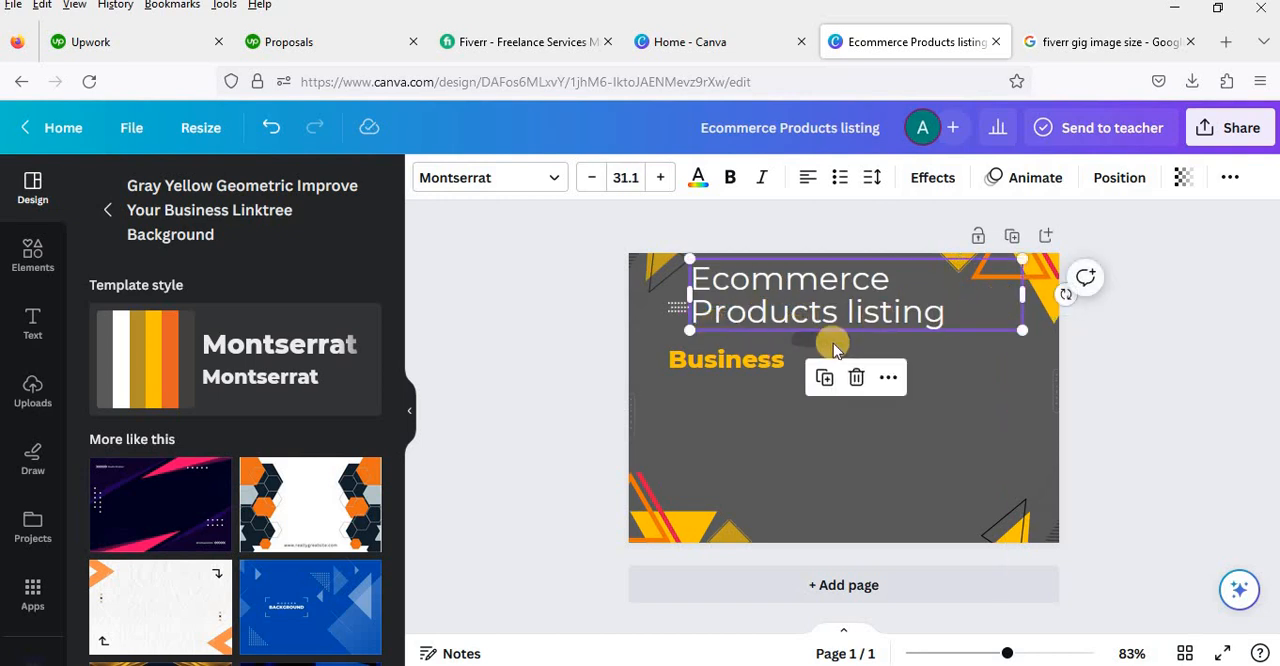
Step: Reduce the font size of the "Ecommerce Products listing" heading to 23.1
left_click(592, 178)
left_click(592, 178)
left_click(592, 178)
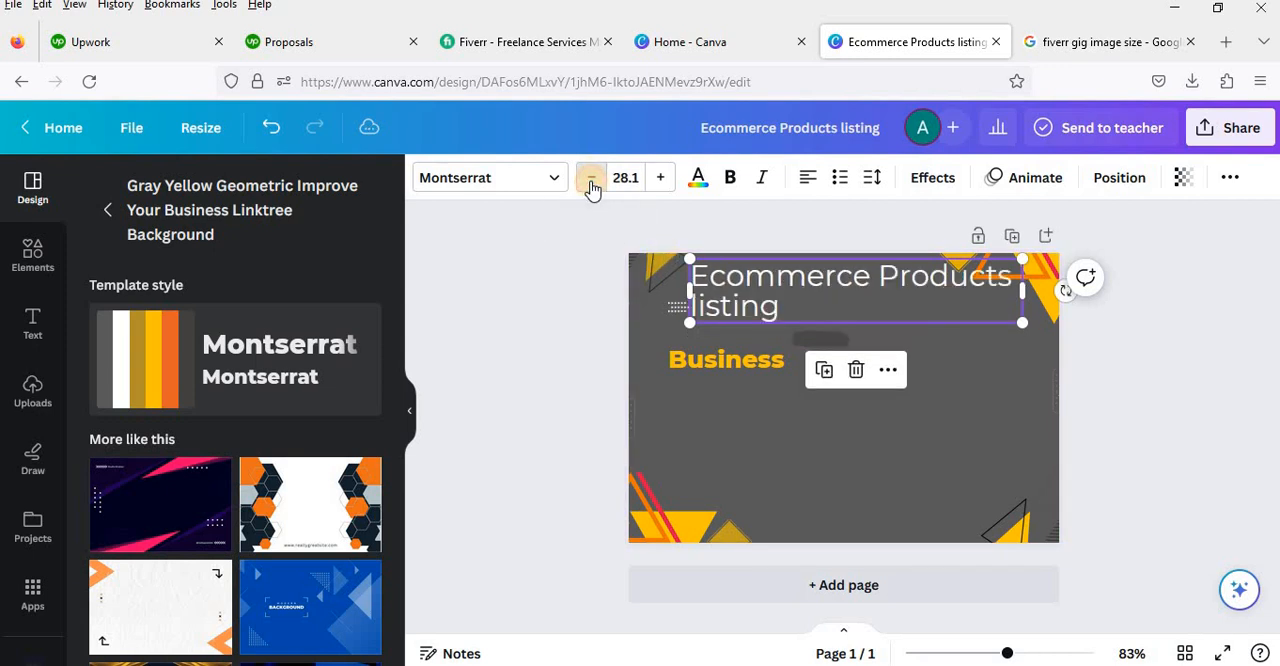
left_click(592, 178)
left_click(591, 178)
left_click(591, 178)
left_click(591, 178)
Step: Reduce the font size of the "Ecommerce Products listing" heading to 22.1 and shift the heading slightly toward the page's left edge
left_click(591, 178)
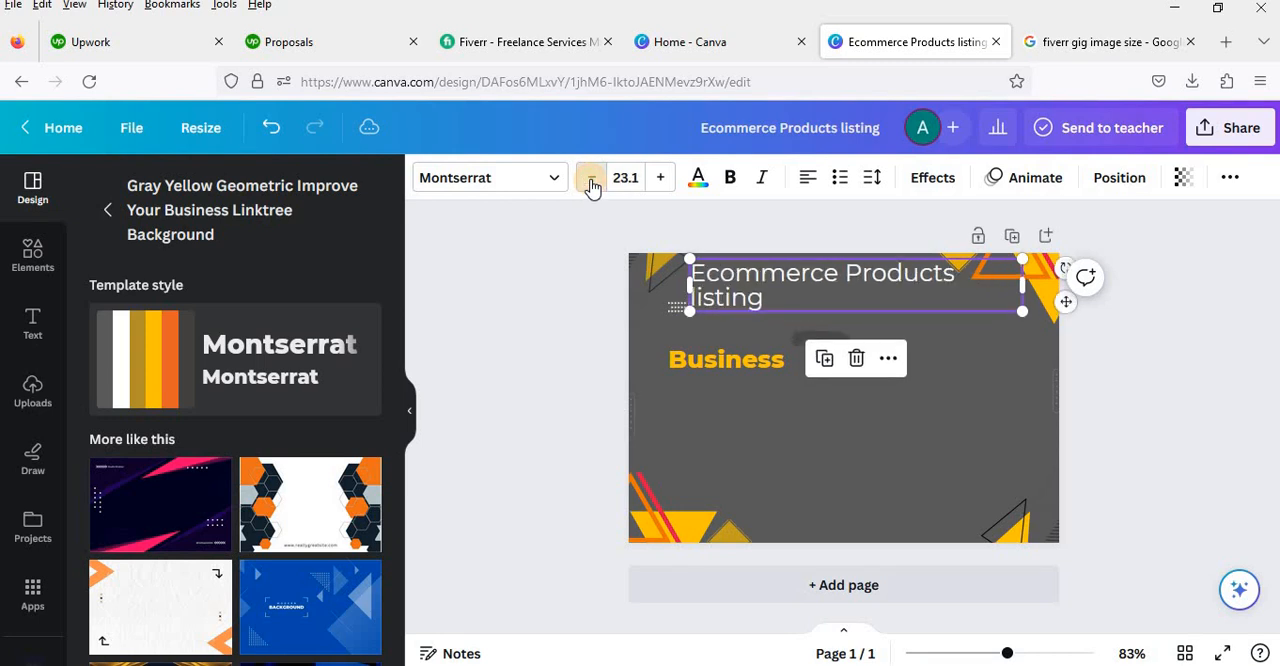
left_click(591, 178)
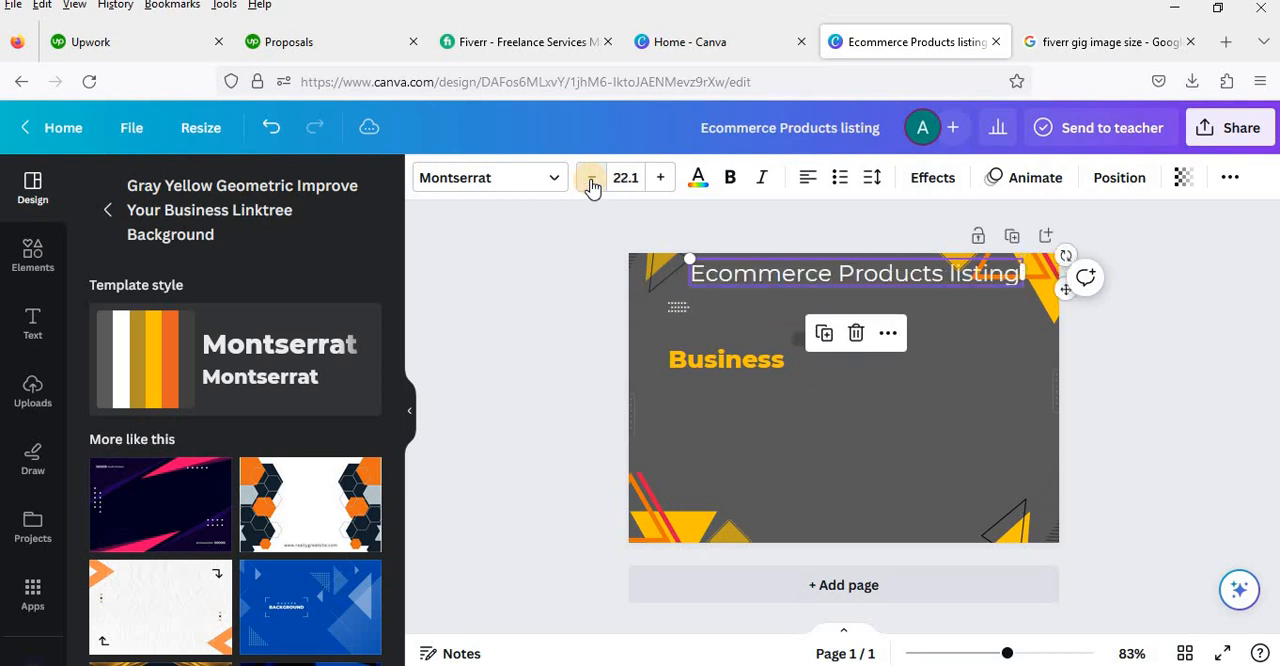
left_click(660, 178)
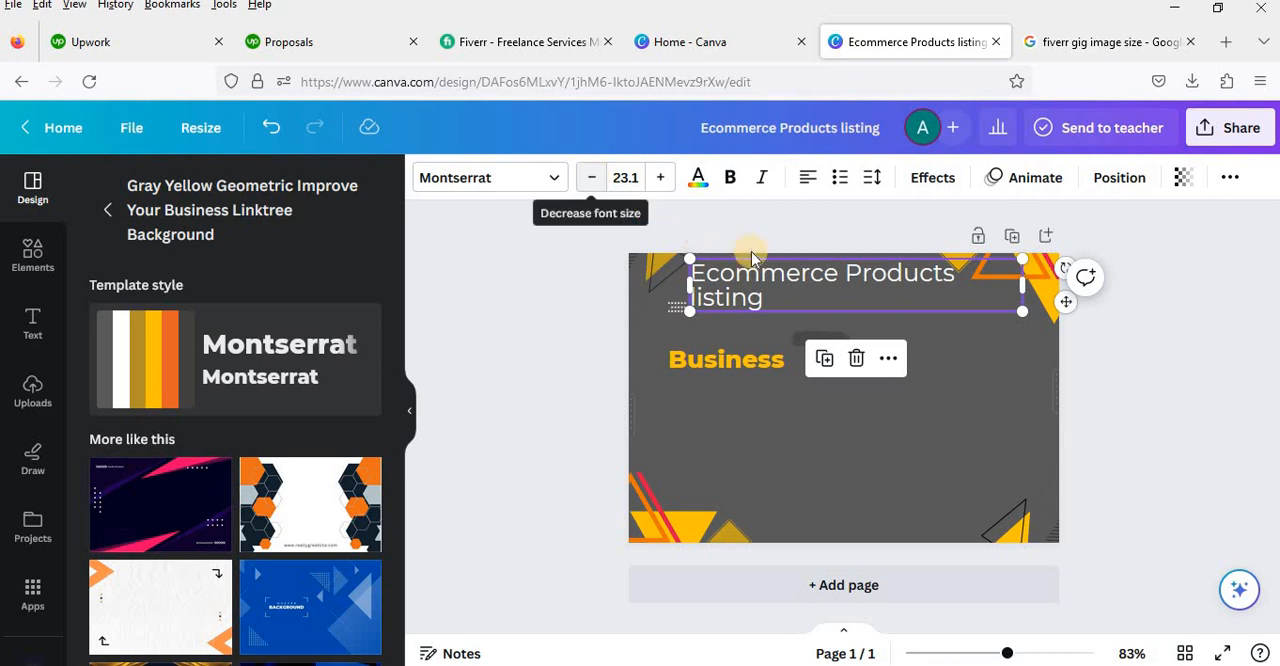
left_click(591, 178)
left_click_drag(772, 277, 752, 277)
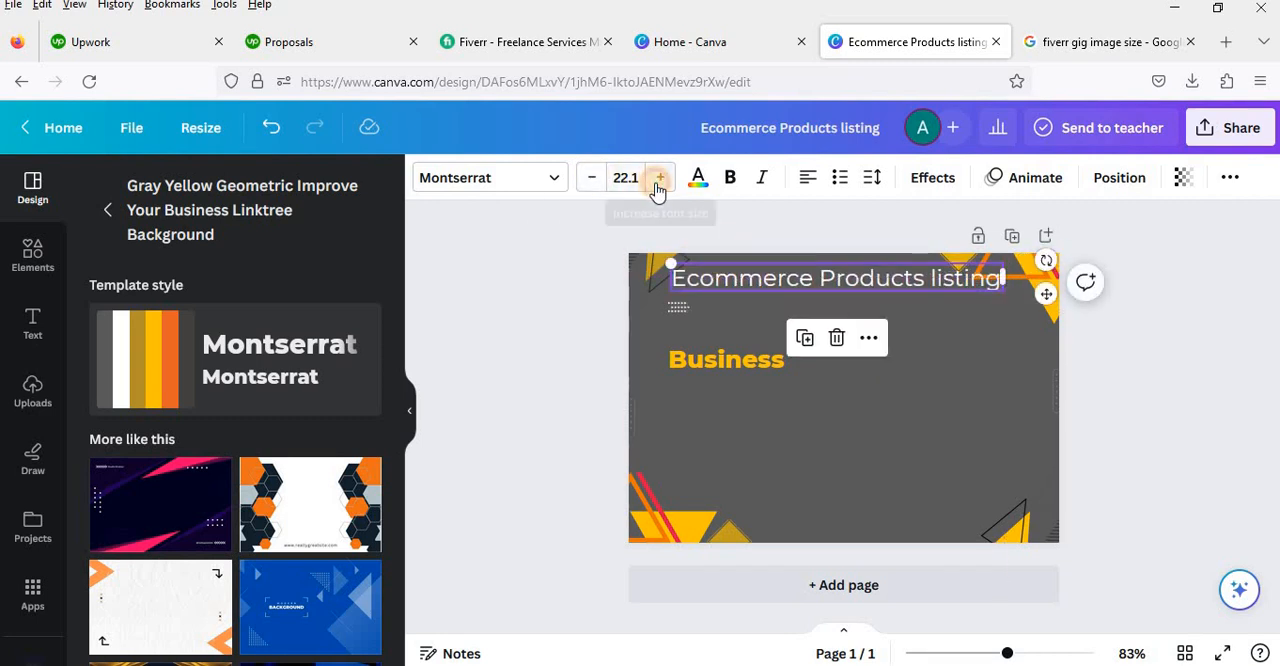
left_click(659, 179)
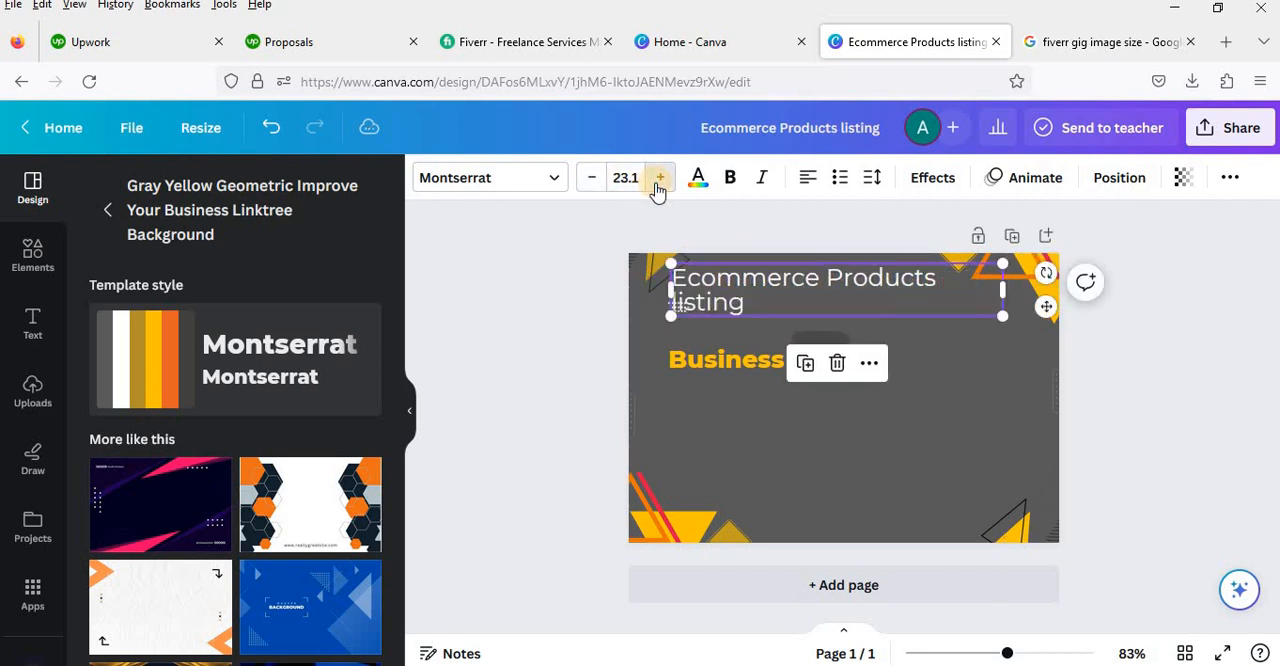
left_click(591, 178)
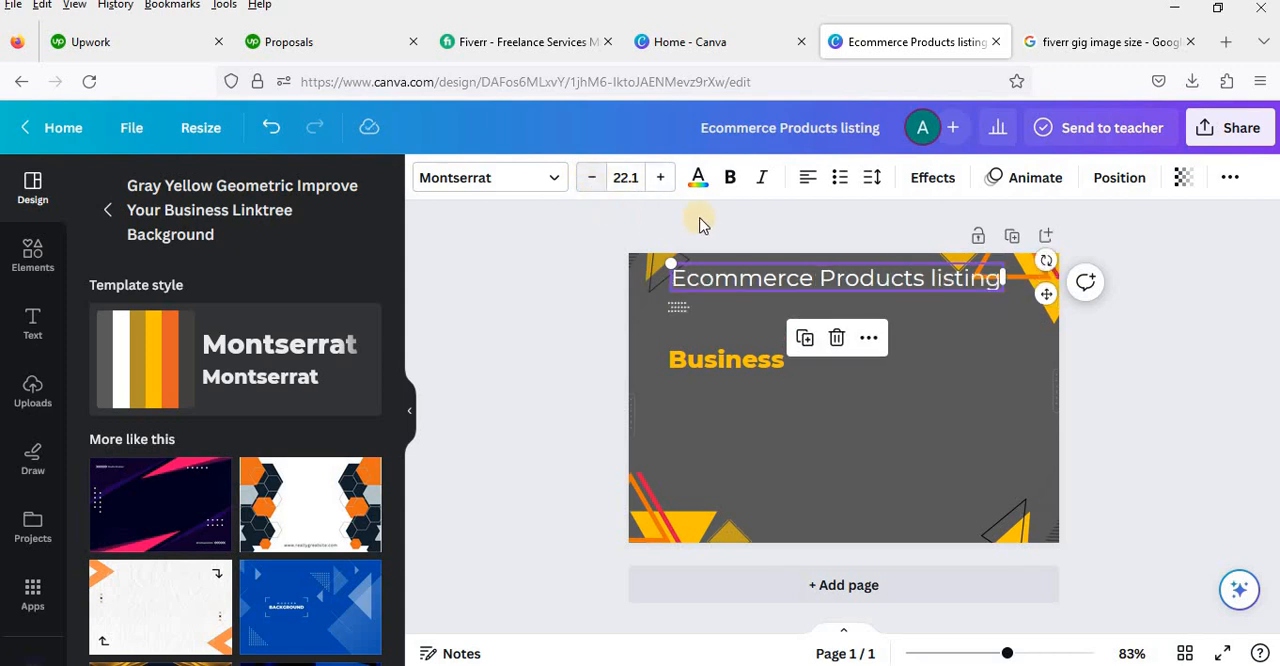
Step: Make the "Ecommerce Products listing" heading bold at font size 21.1 and move it slightly down the page
left_click(735, 180)
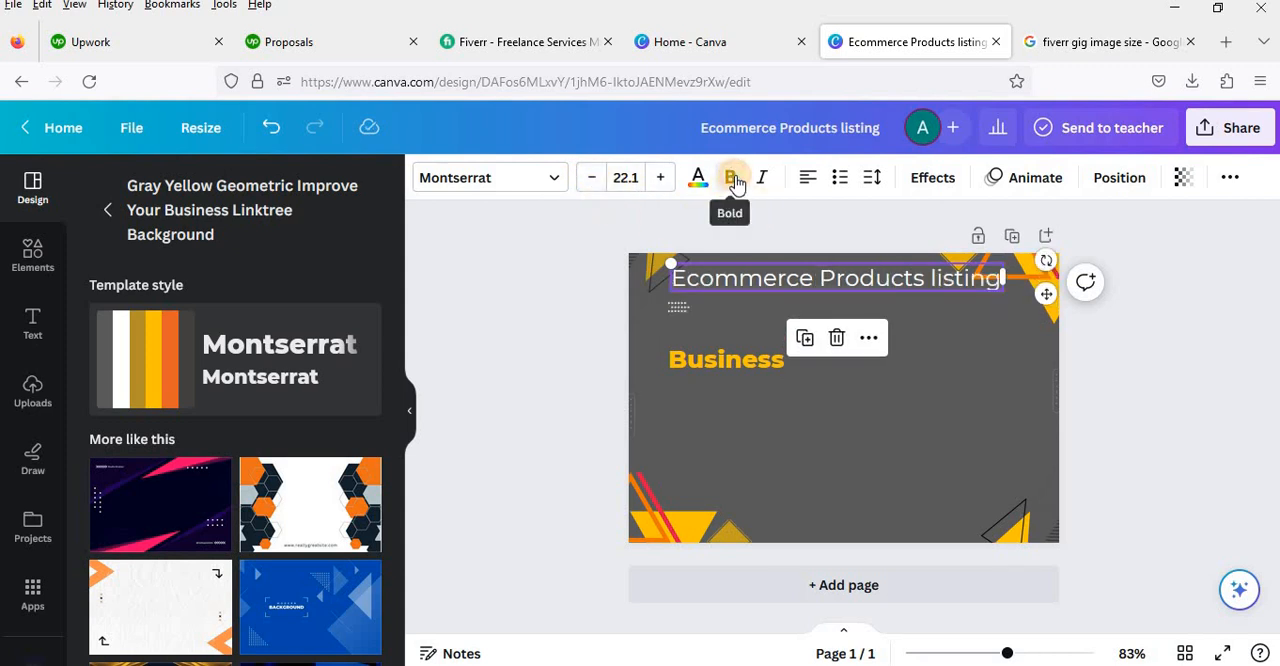
left_click(591, 180)
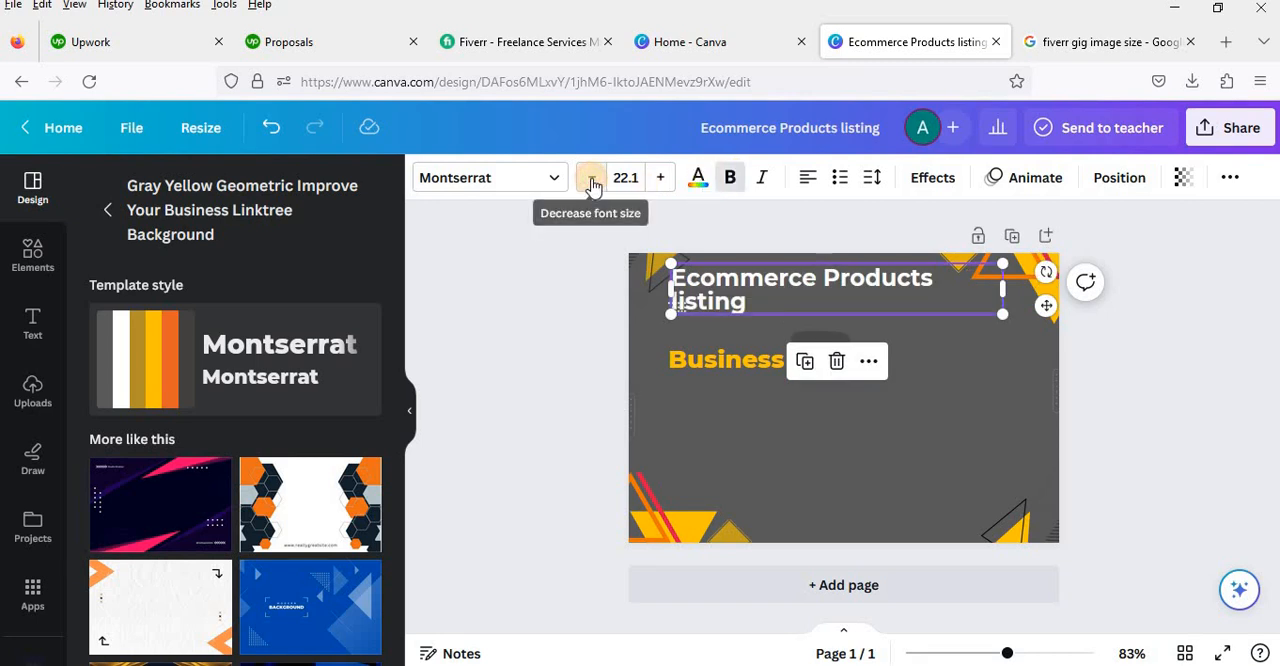
left_click(976, 360)
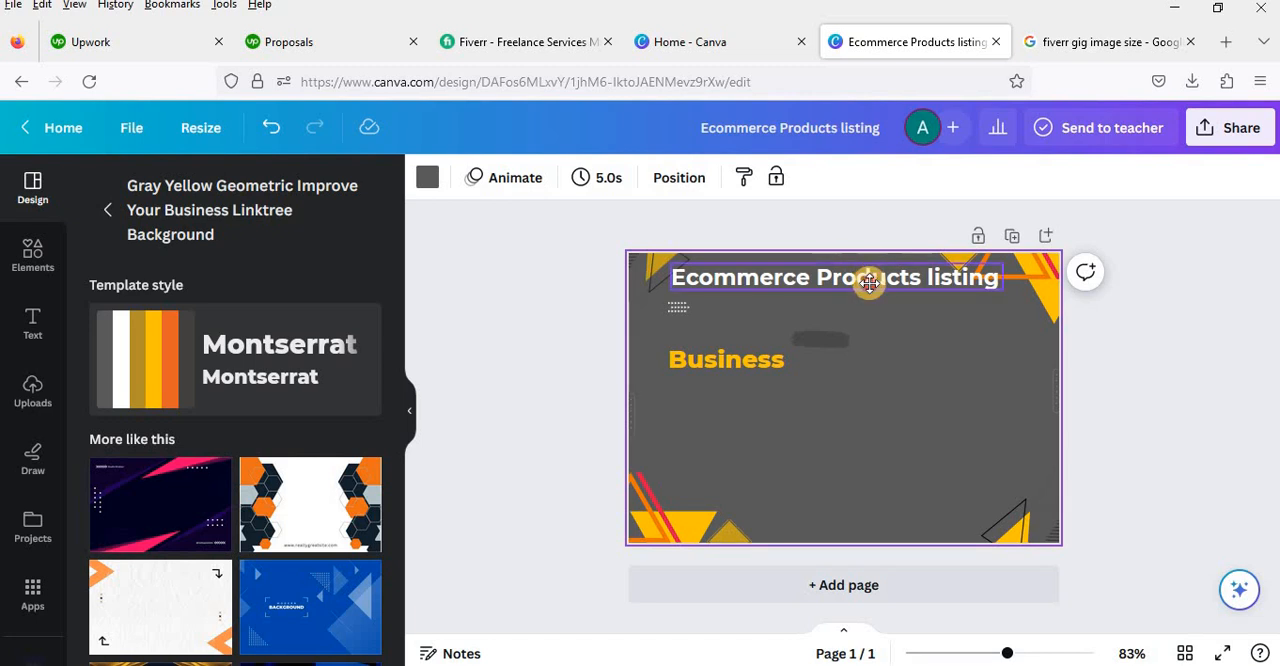
left_click_drag(868, 285, 871, 291)
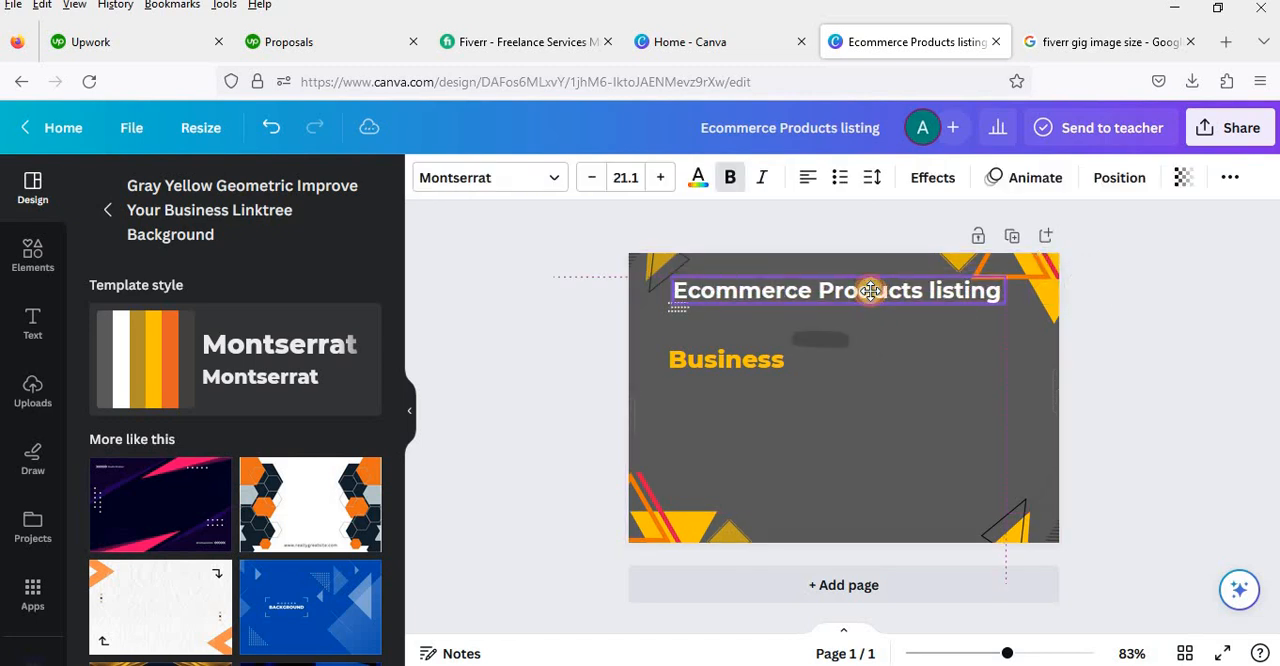
left_click(916, 399)
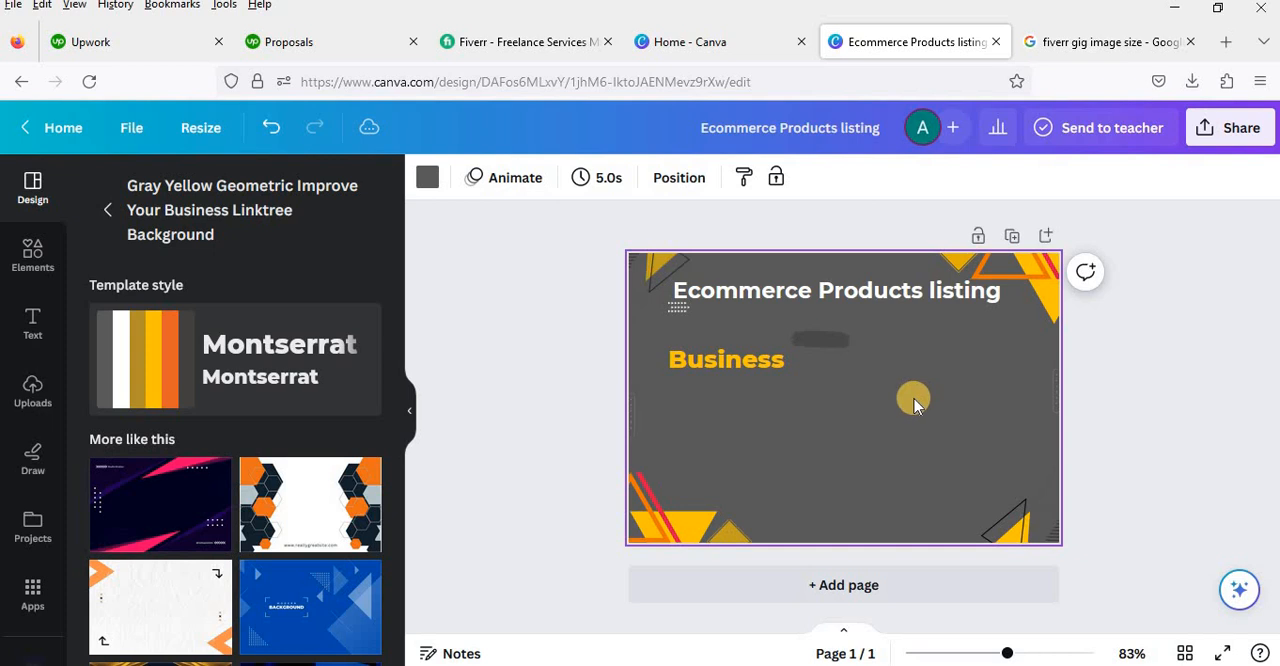
Step: Replace the yellow "Business" text with "Products upload" and widen its text box so the words fit on one line
double_click(742, 365)
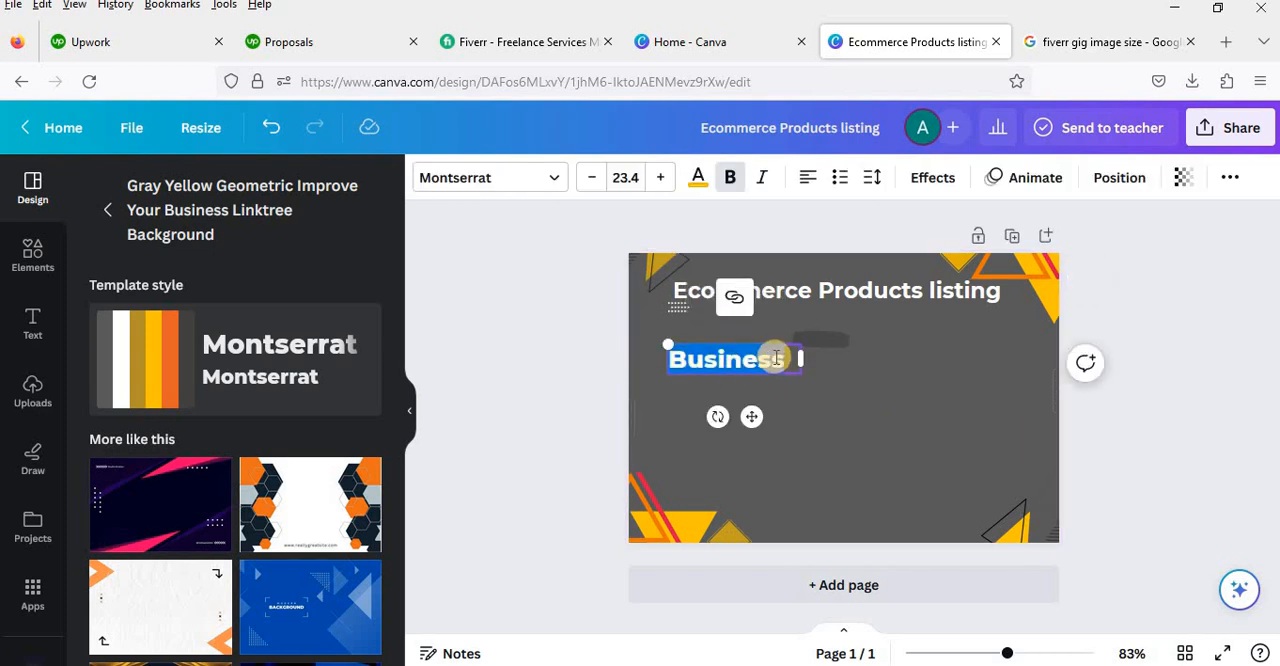
key("BackSpace")
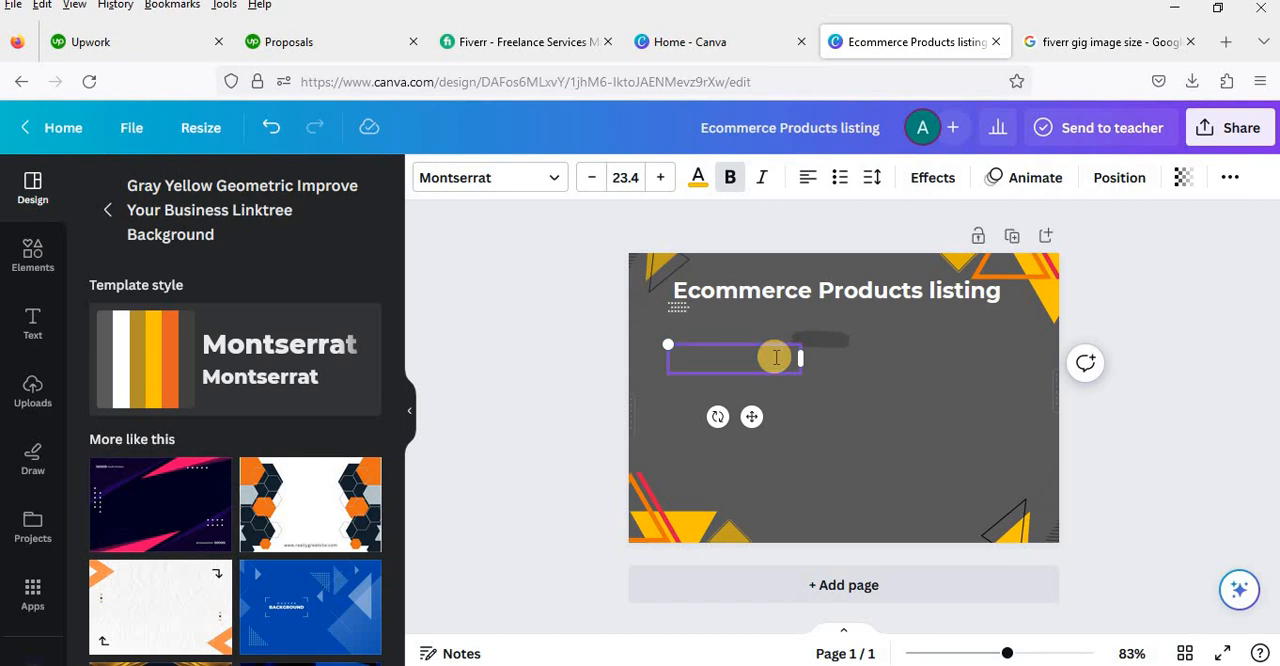
type("Produ")
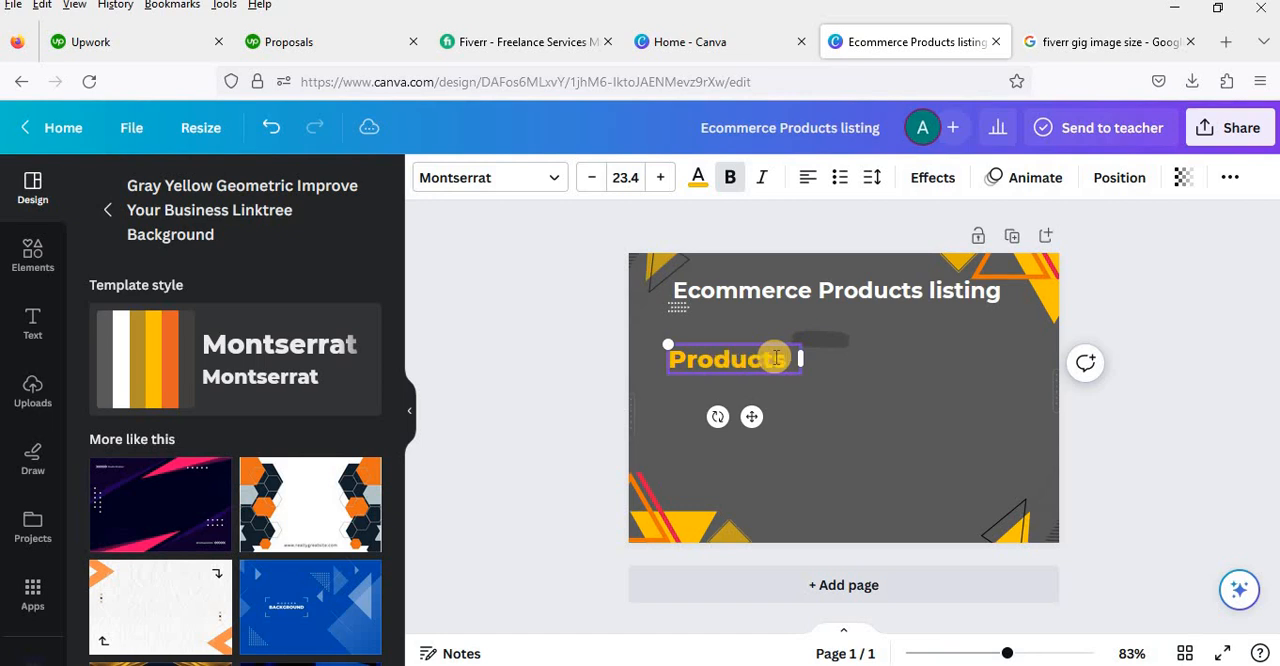
type("cts upload")
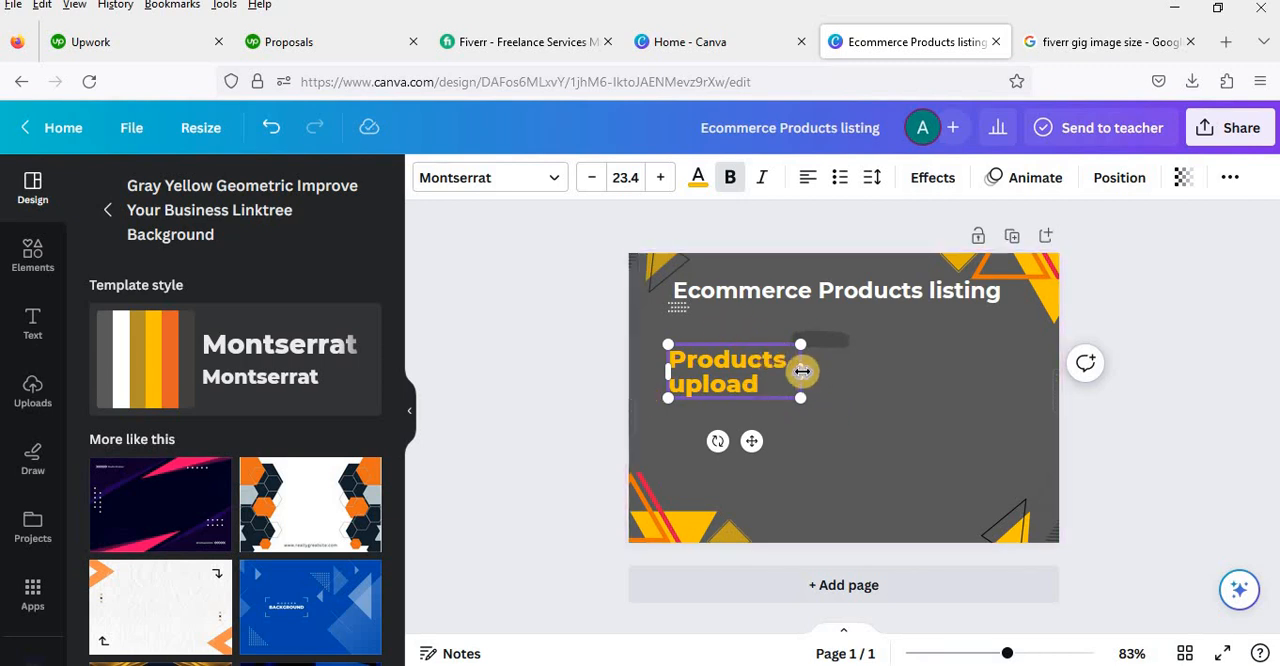
left_click_drag(800, 371, 920, 363)
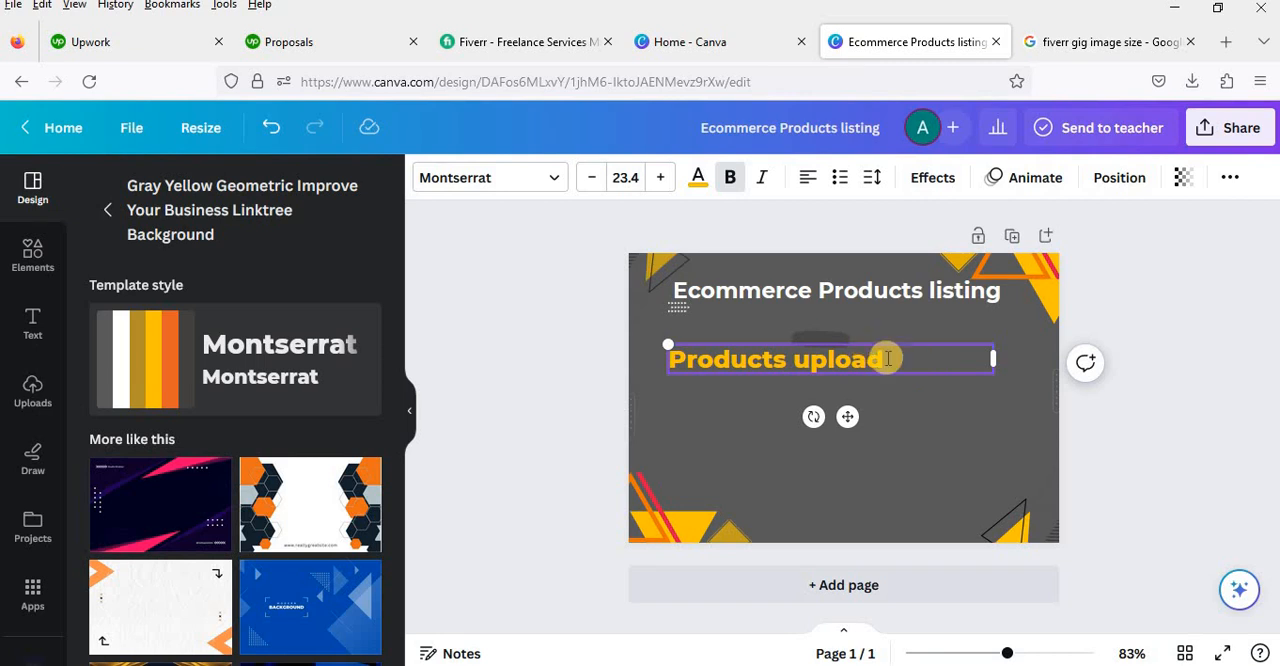
Step: Add the lines "Add Products", "Import Products" and "Products Listing" below "Products upload" in the yellow text box
double_click(885, 360)
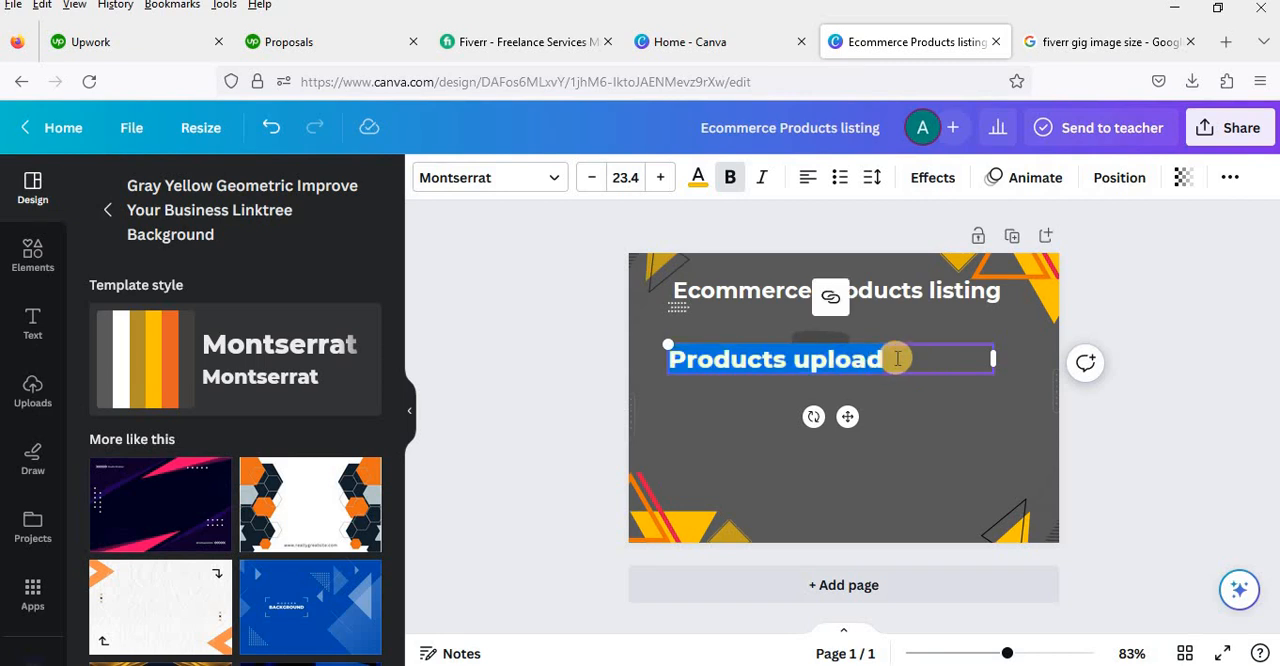
left_click(887, 360)
key("Return")
key("Return")
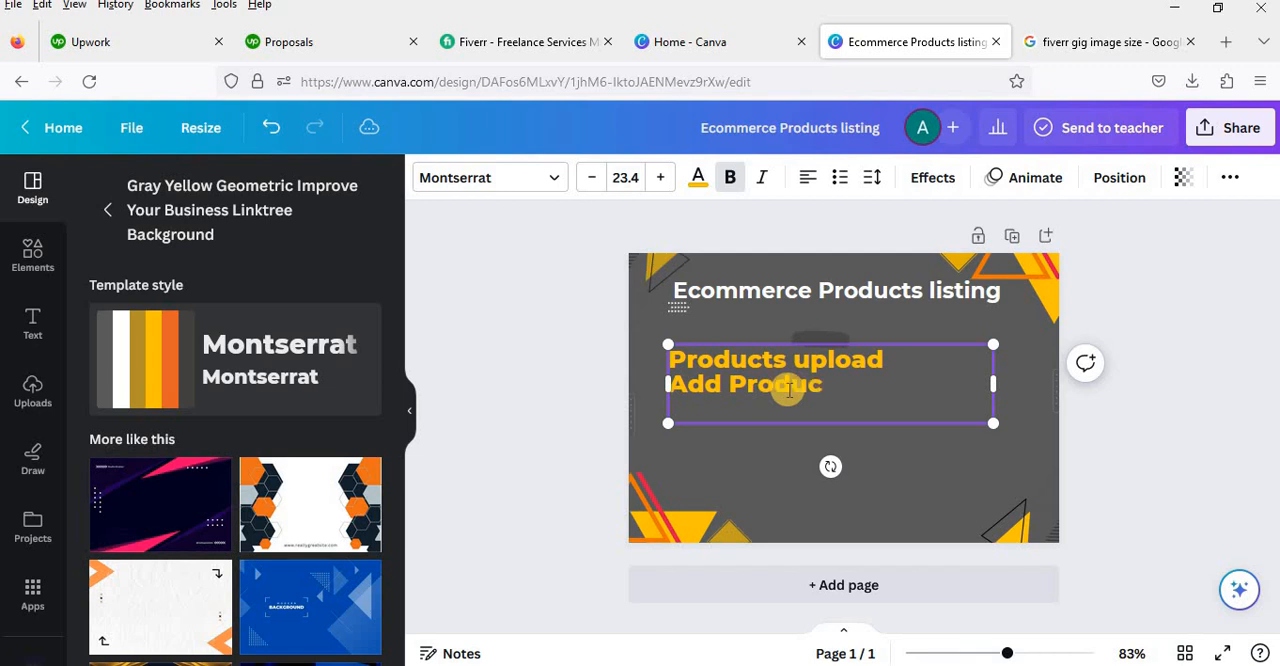
key("Return")
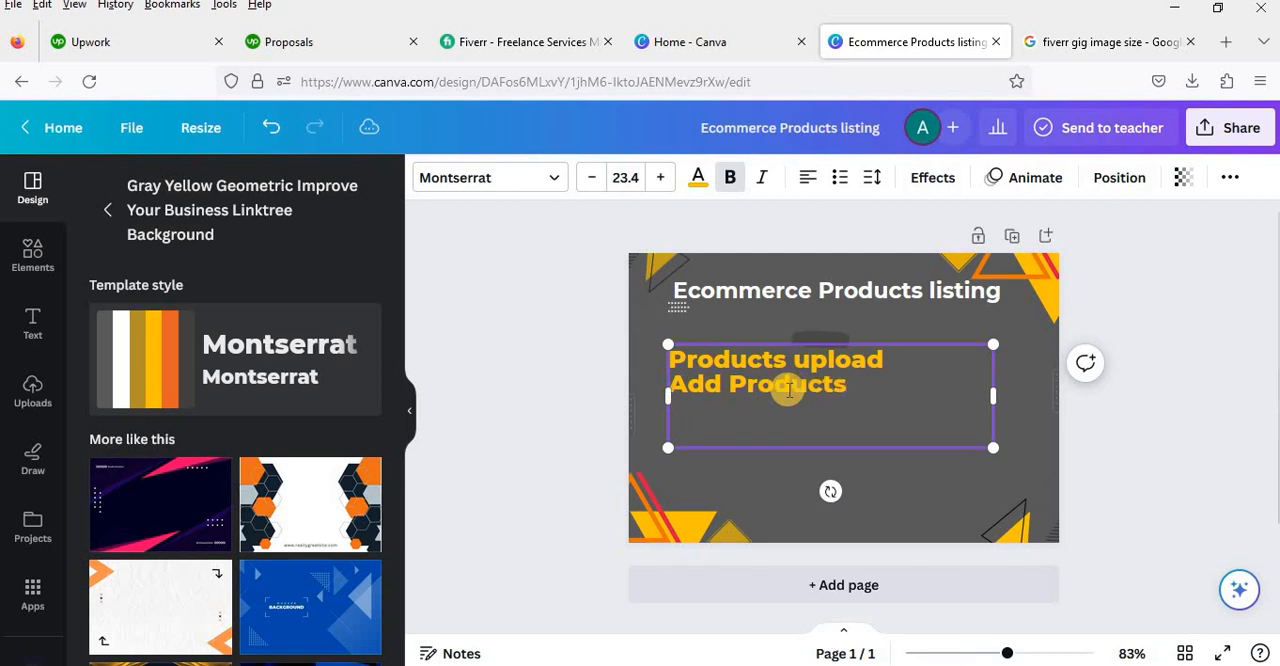
type("Import Prod")
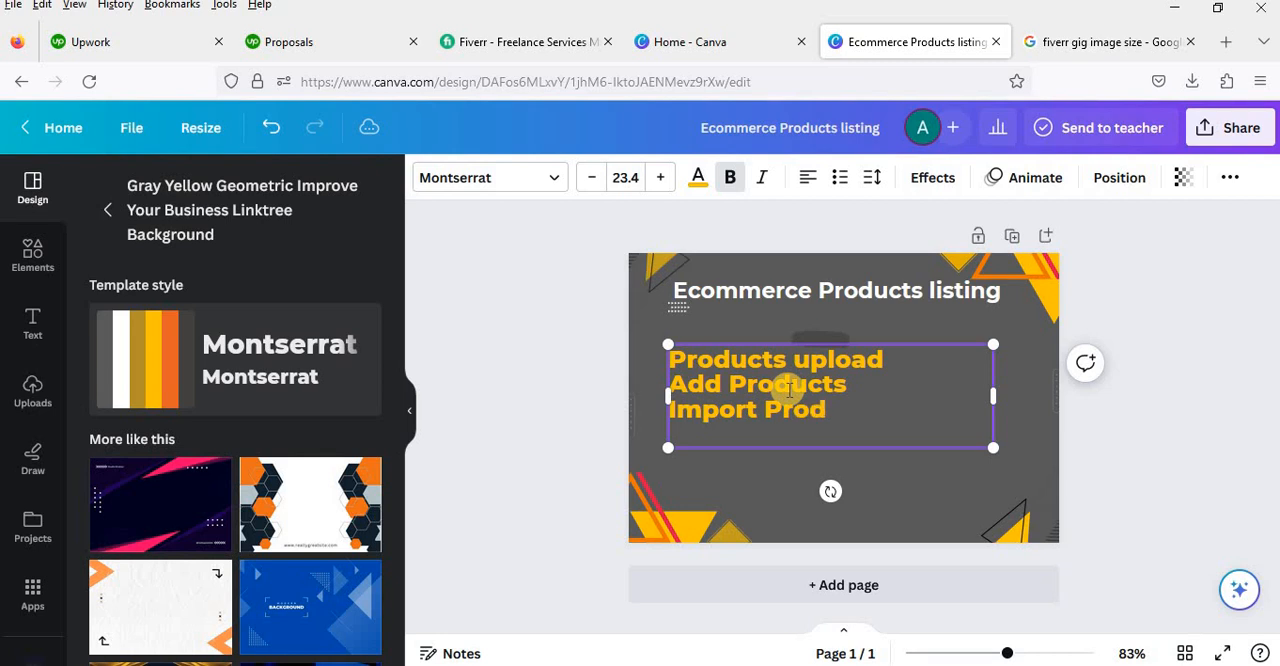
type("ucts")
key("Return")
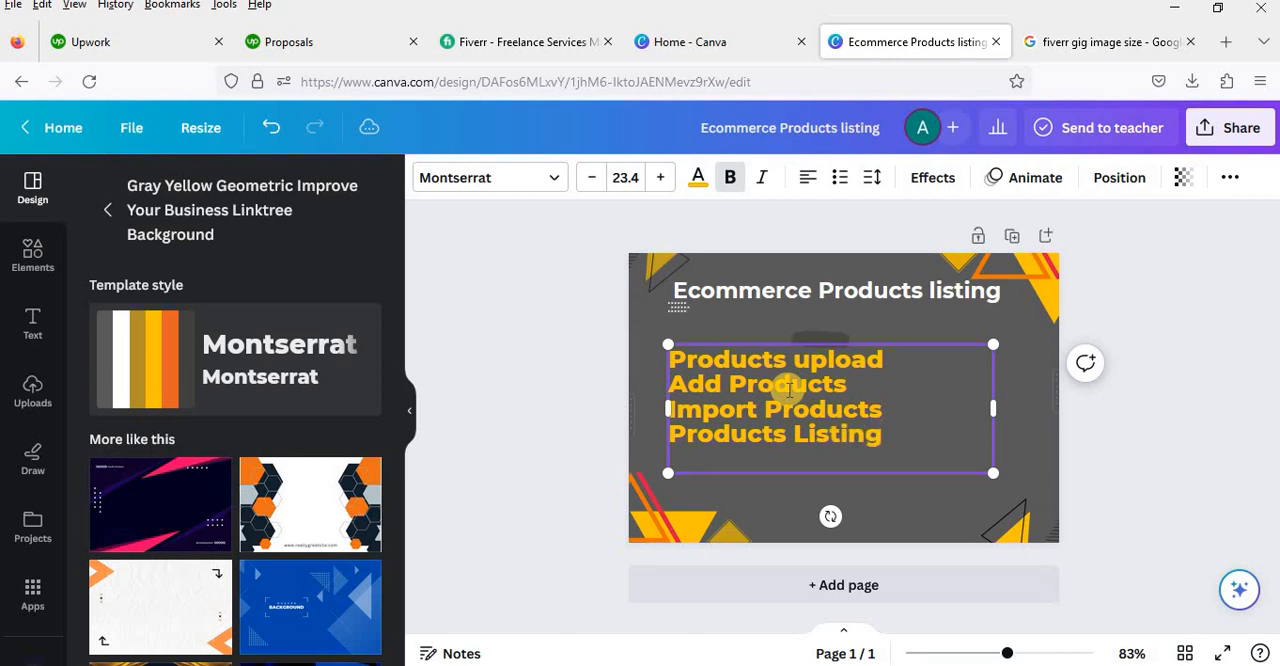
left_click(768, 497)
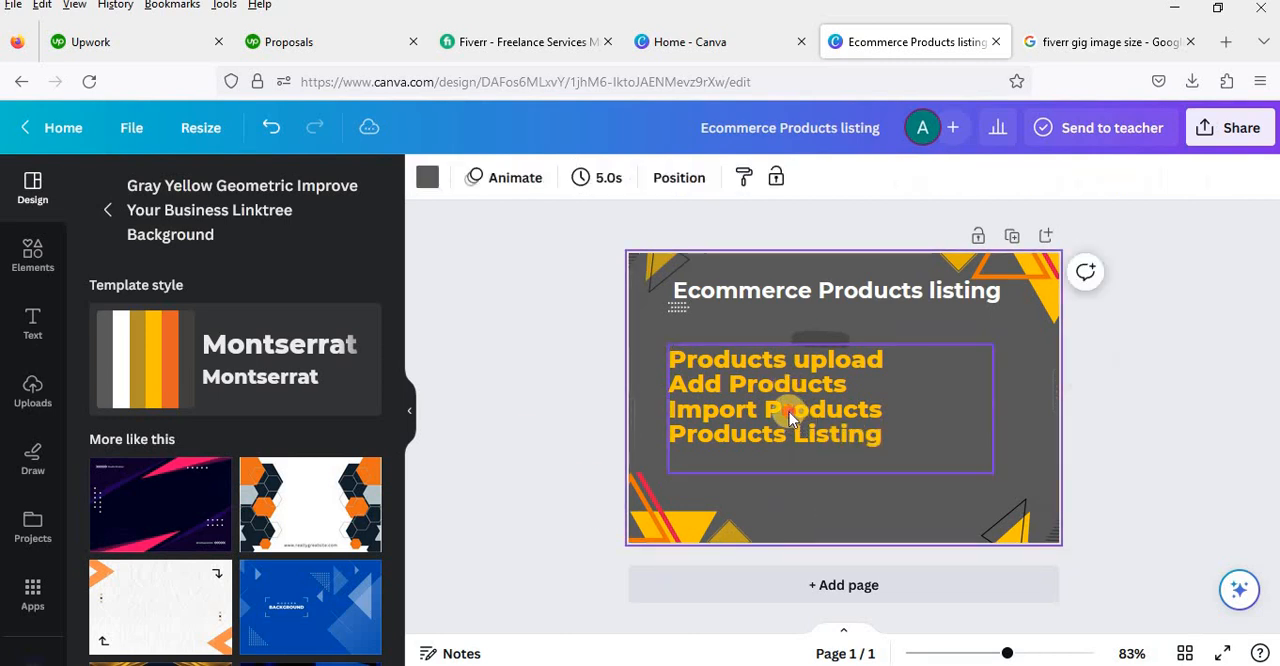
Step: Move the yellow four-line text slightly up and left on the page and reduce its font size to 21.4
left_click_drag(789, 412, 767, 402)
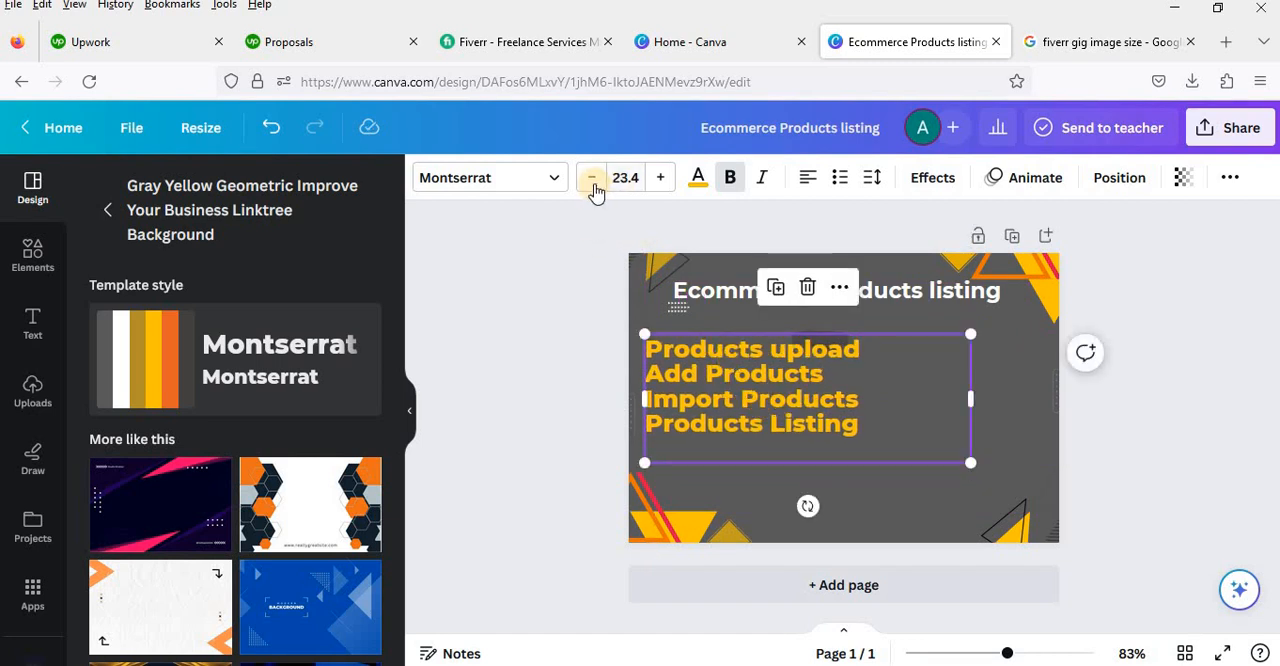
left_click(592, 186)
left_click(592, 186)
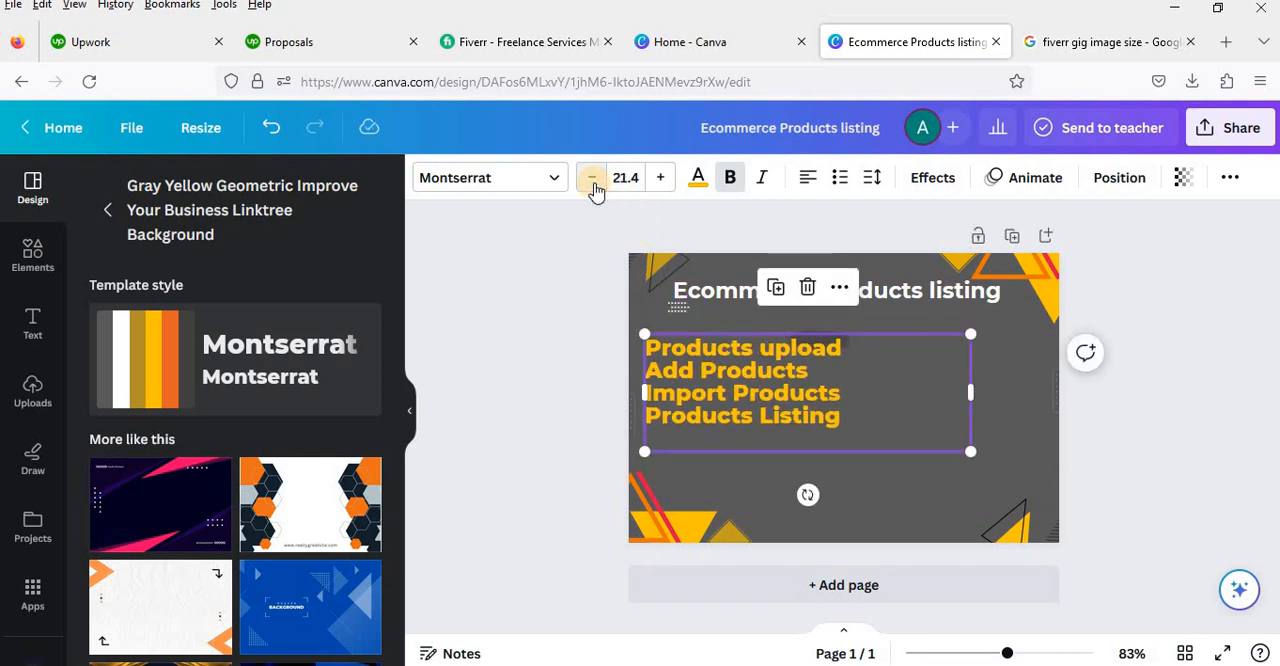
Step: Format the yellow services text as a bulleted list and remove the empty last bullet
left_click(840, 186)
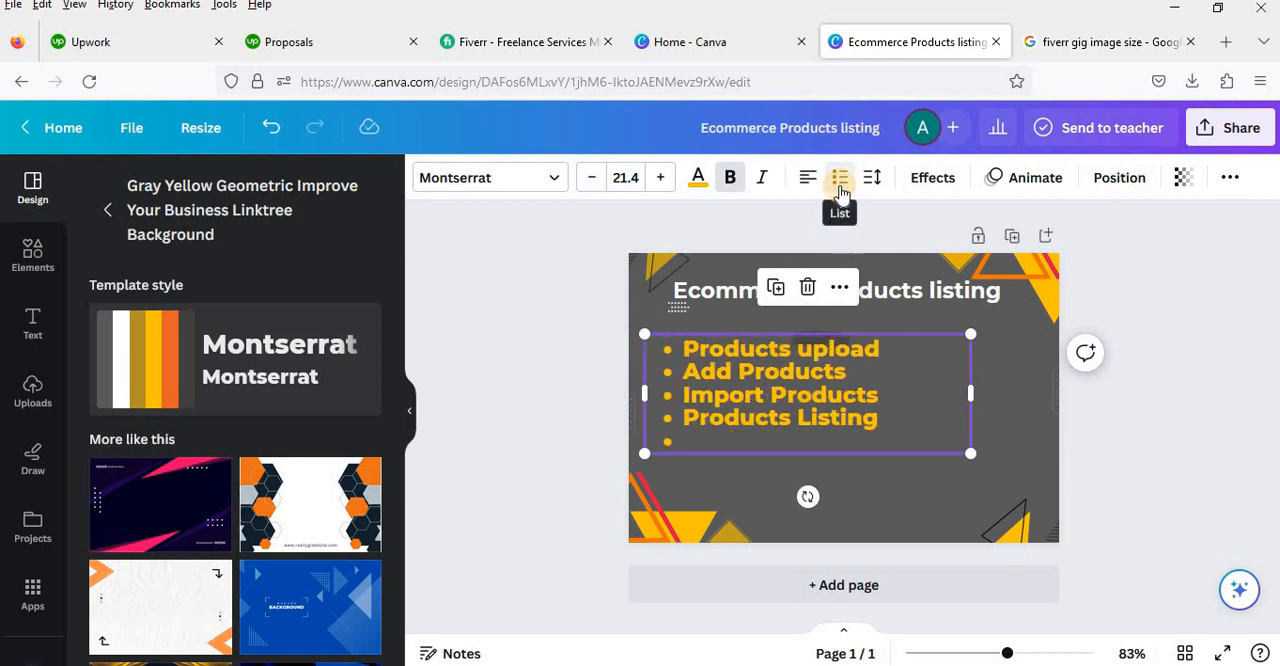
left_click(702, 440)
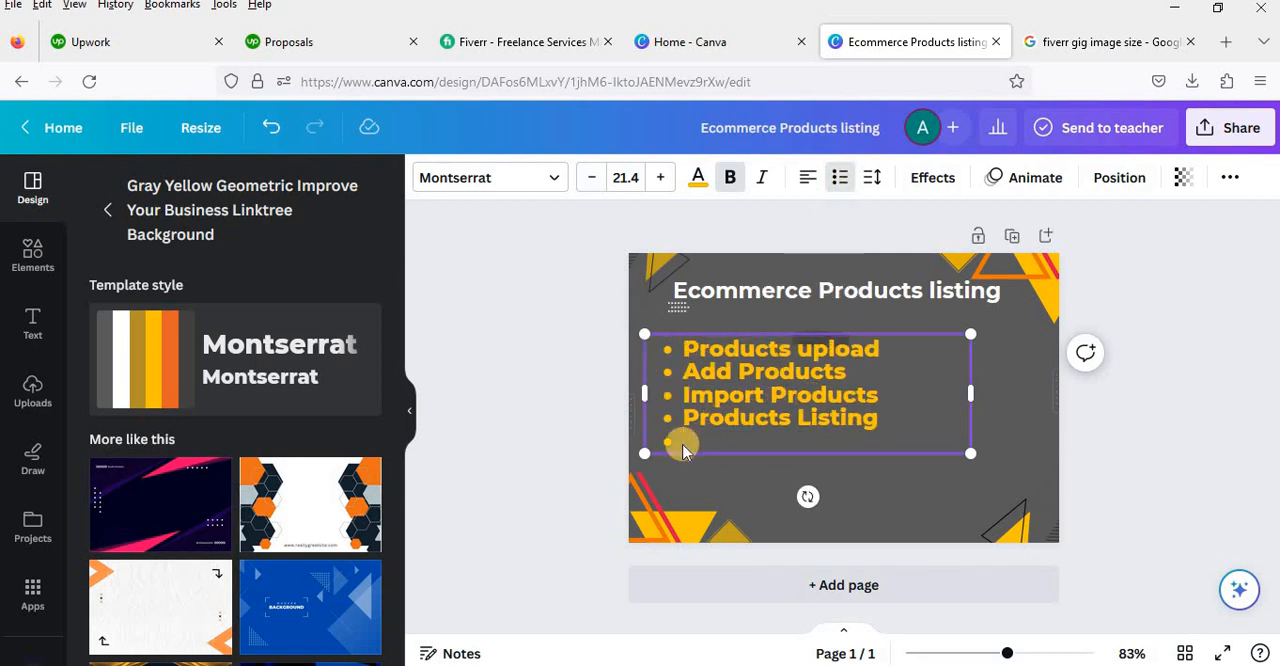
key("BackSpace")
key("BackSpace")
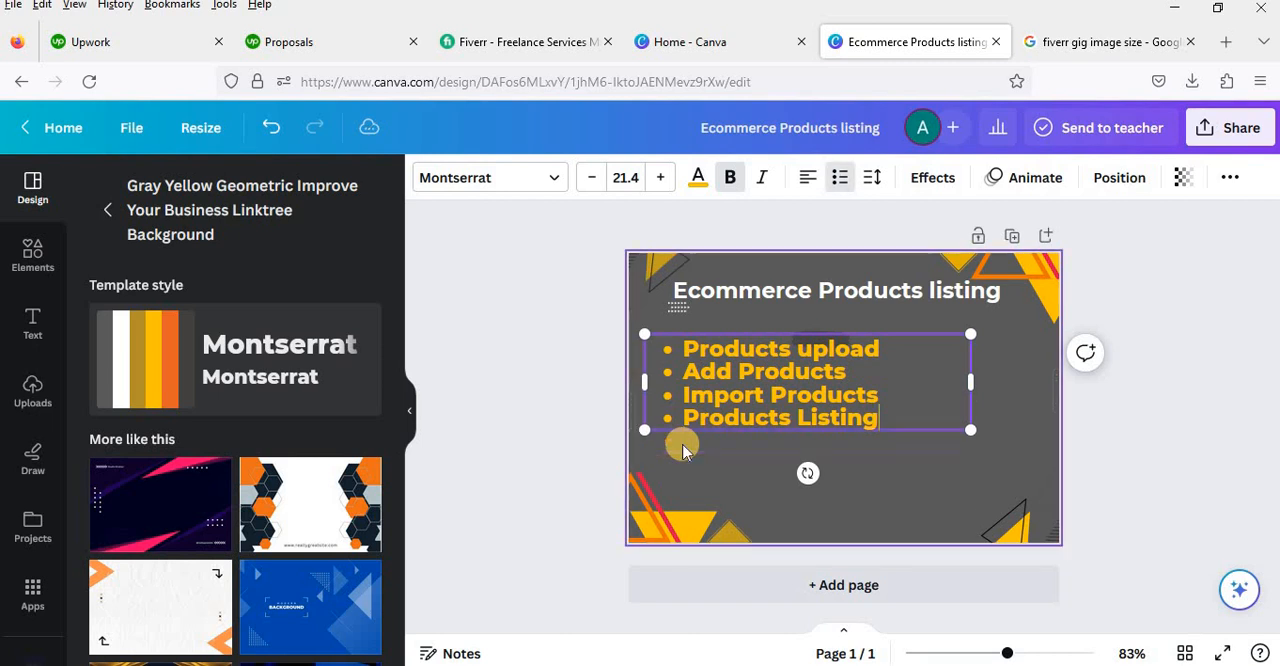
left_click(929, 449)
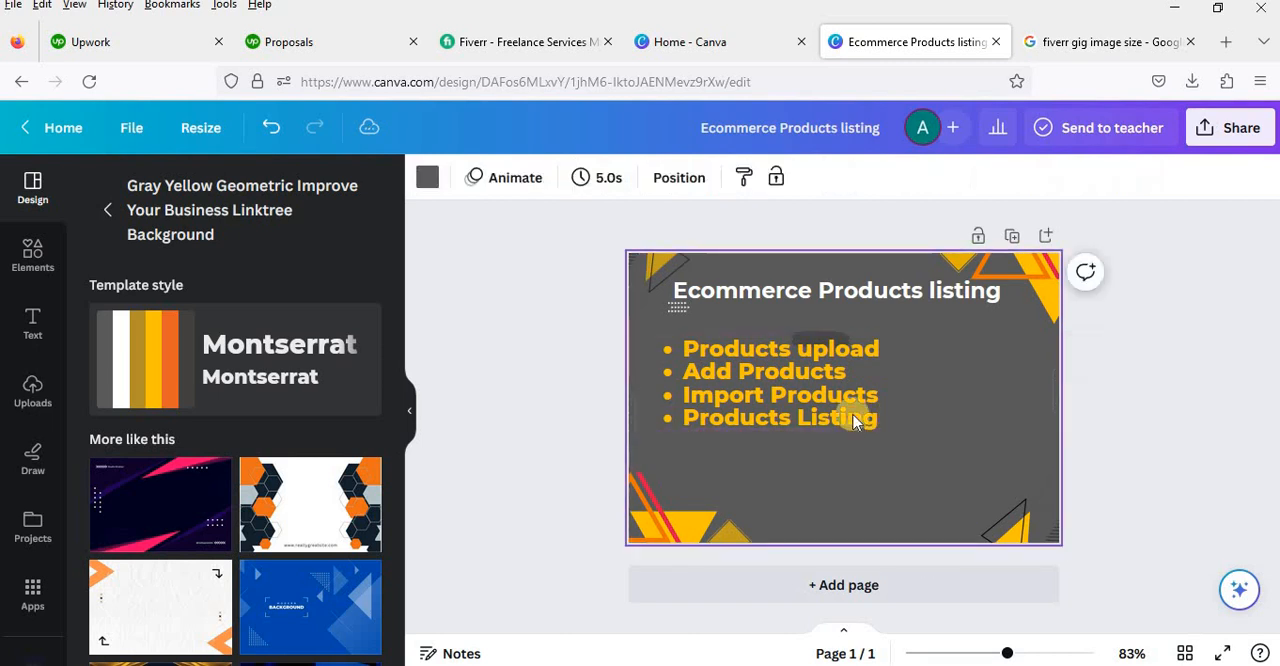
Step: Scale the yellow bulleted list down to a font size of about 17.8 and place it against the page's left edge below the heading
mouse_move(849, 416)
left_mouse_down()
mouse_move(837, 416)
mouse_move(873, 415)
left_mouse_up()
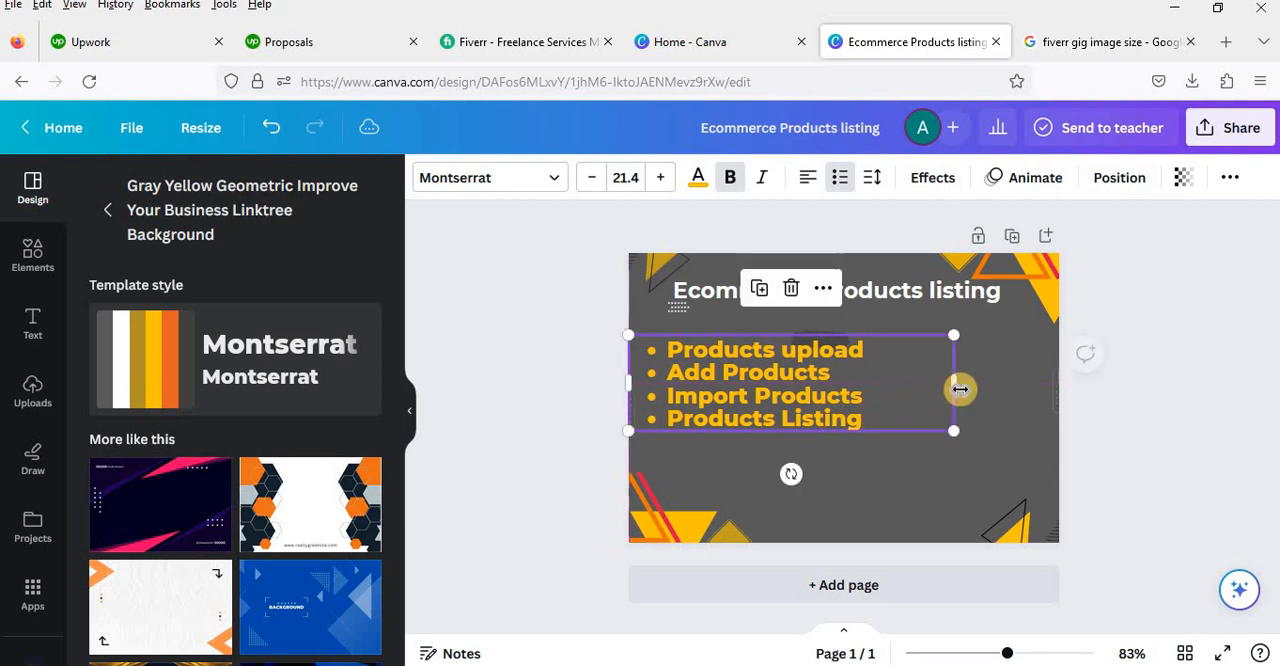
left_click_drag(954, 381, 810, 470)
mouse_move(785, 395)
left_mouse_down()
mouse_move(788, 432)
mouse_move(783, 404)
left_mouse_up()
left_click(788, 468)
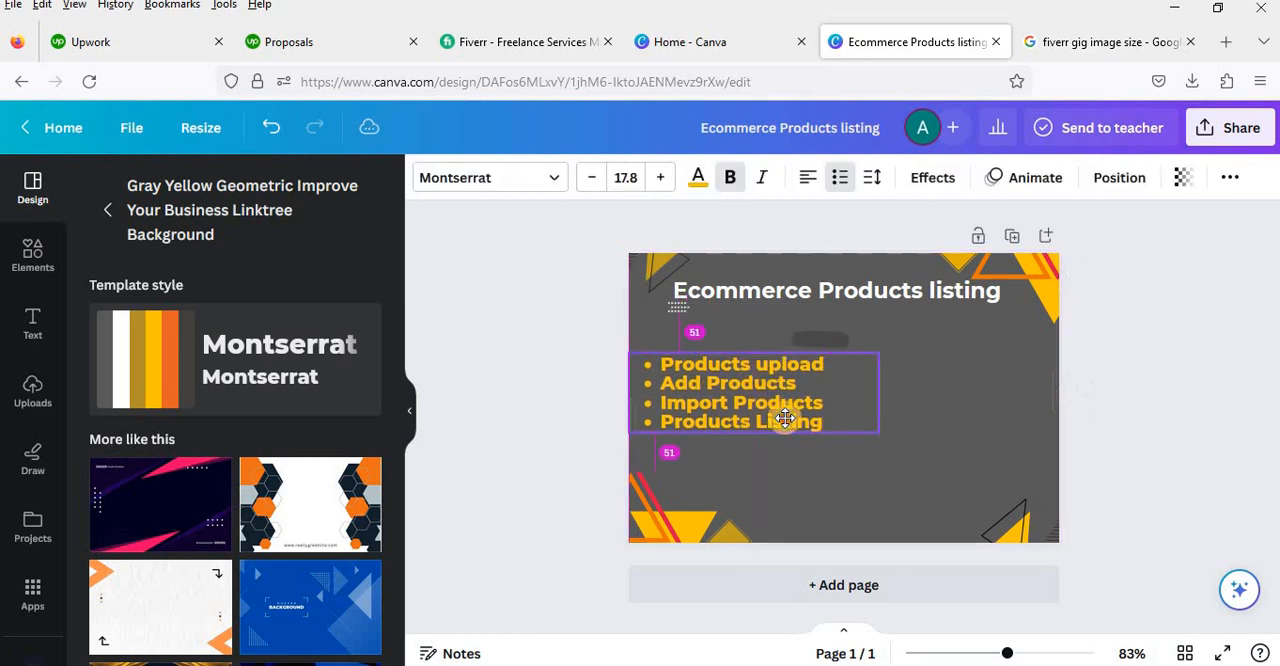
left_click(873, 538)
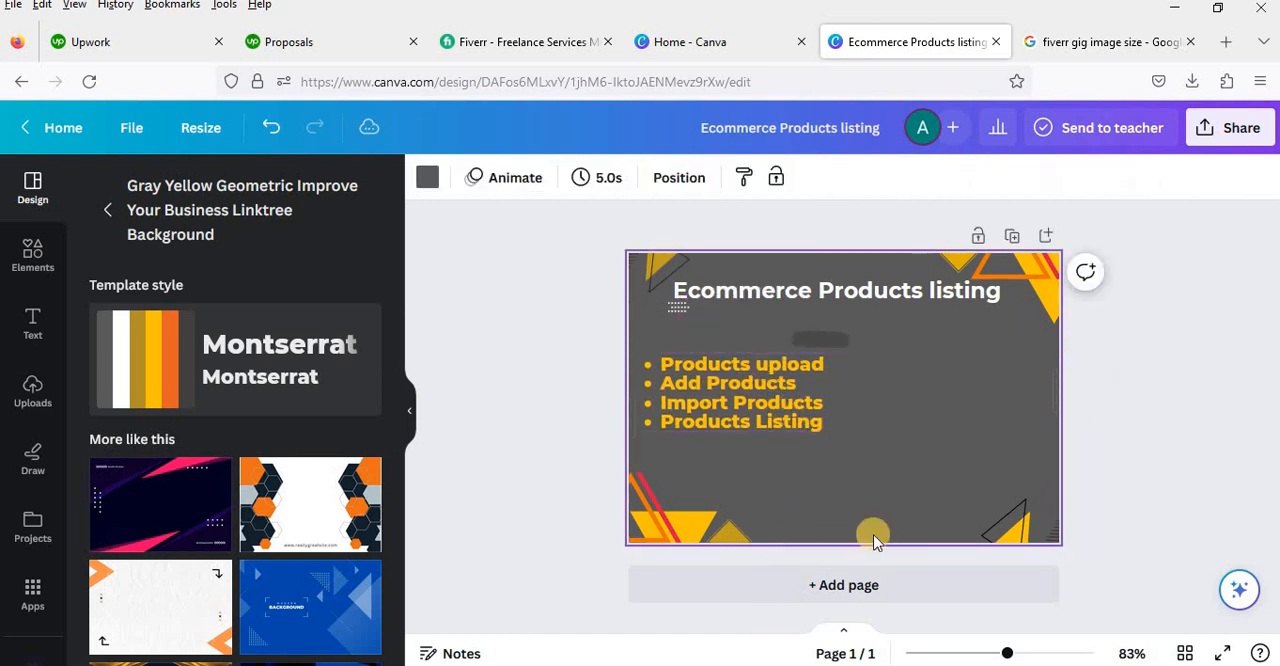
Step: Change the font of the "Ecommerce Products listing" heading to Copperplate Gothic 30 AB
left_click(897, 294)
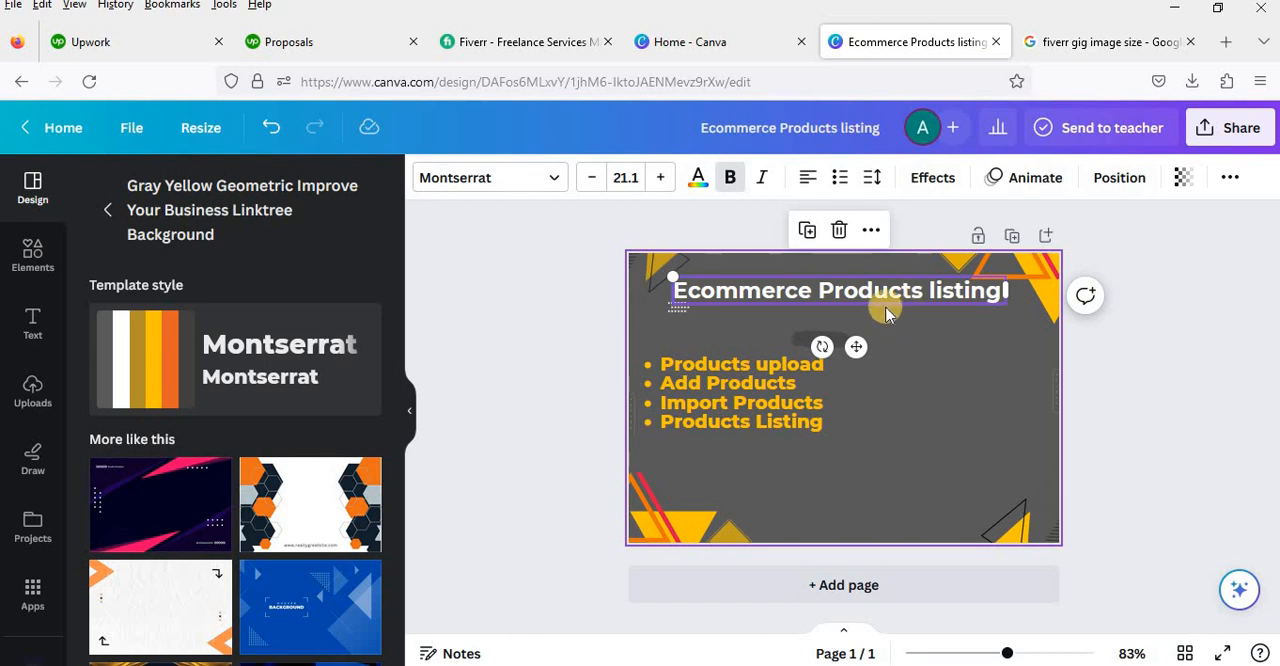
left_click(553, 189)
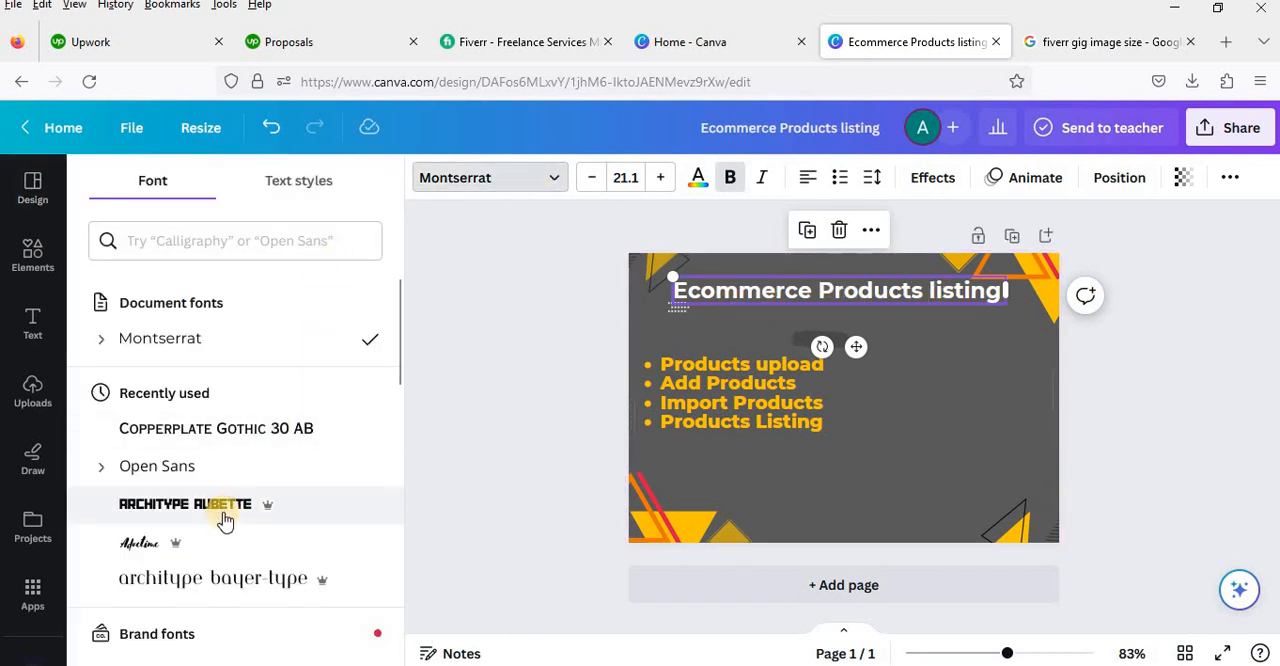
scroll(226, 520, "down", 1)
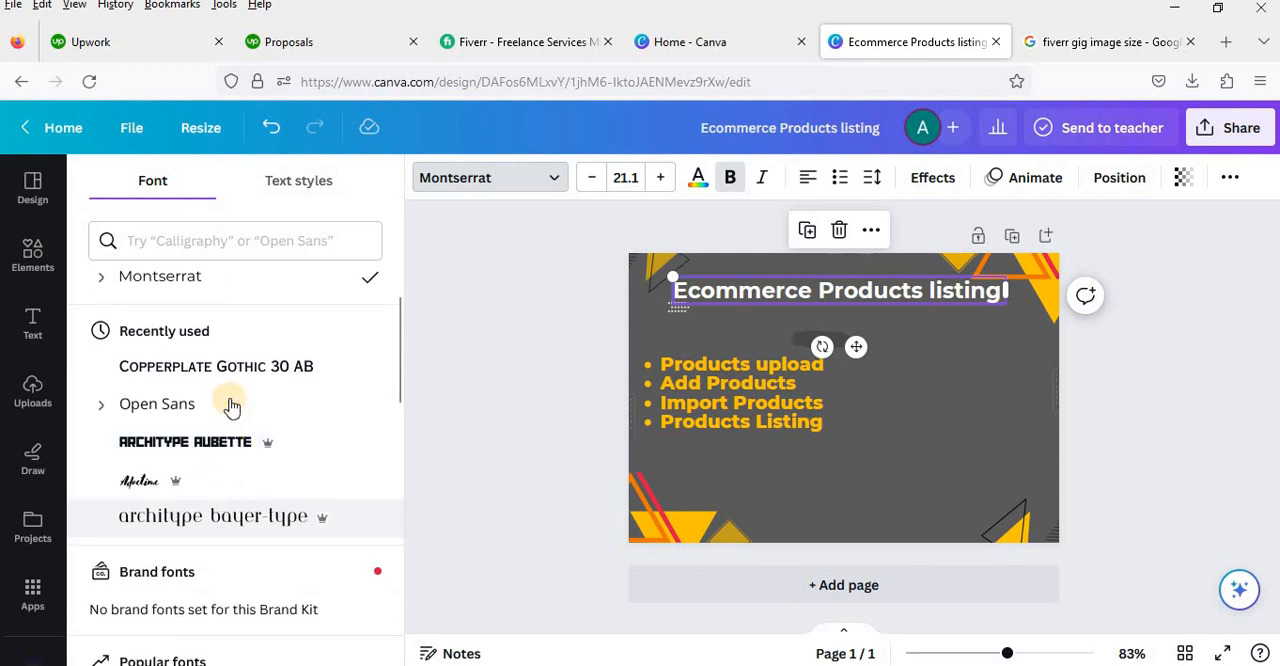
left_click(257, 370)
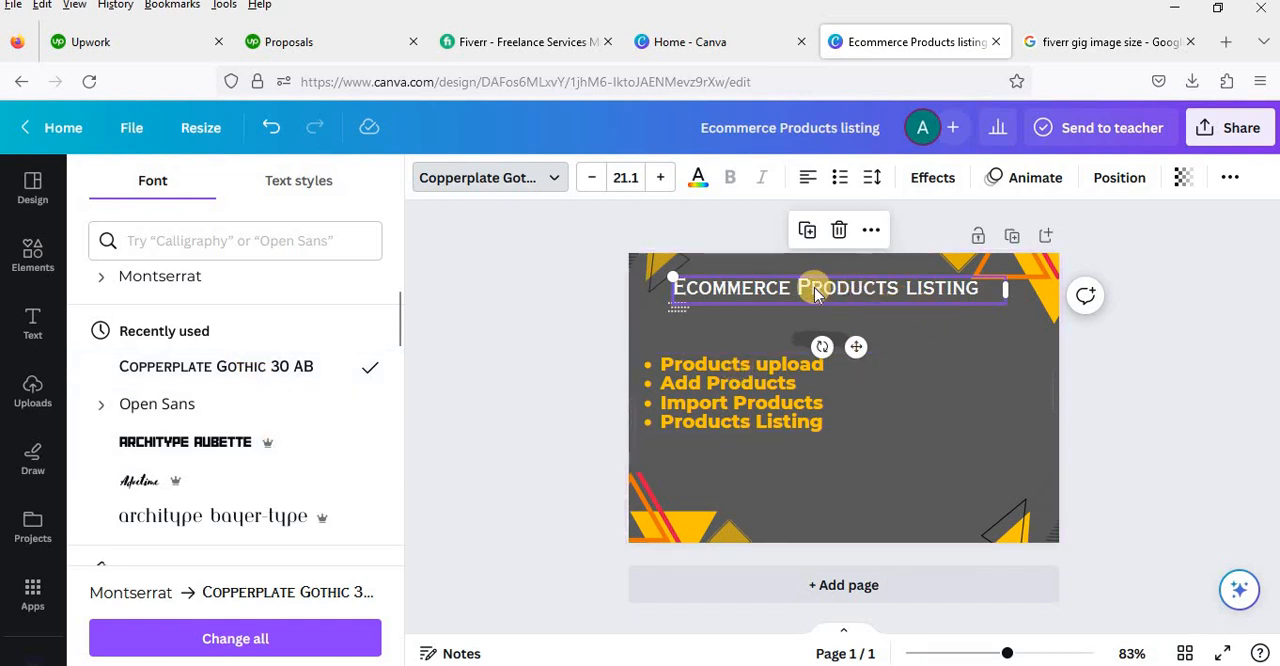
left_click(932, 366)
Step: Try yellow, orange, dark blue, violet, turquoise blue, lime and green as the text color of the "Ecommerce Products listing" heading
left_click(891, 293)
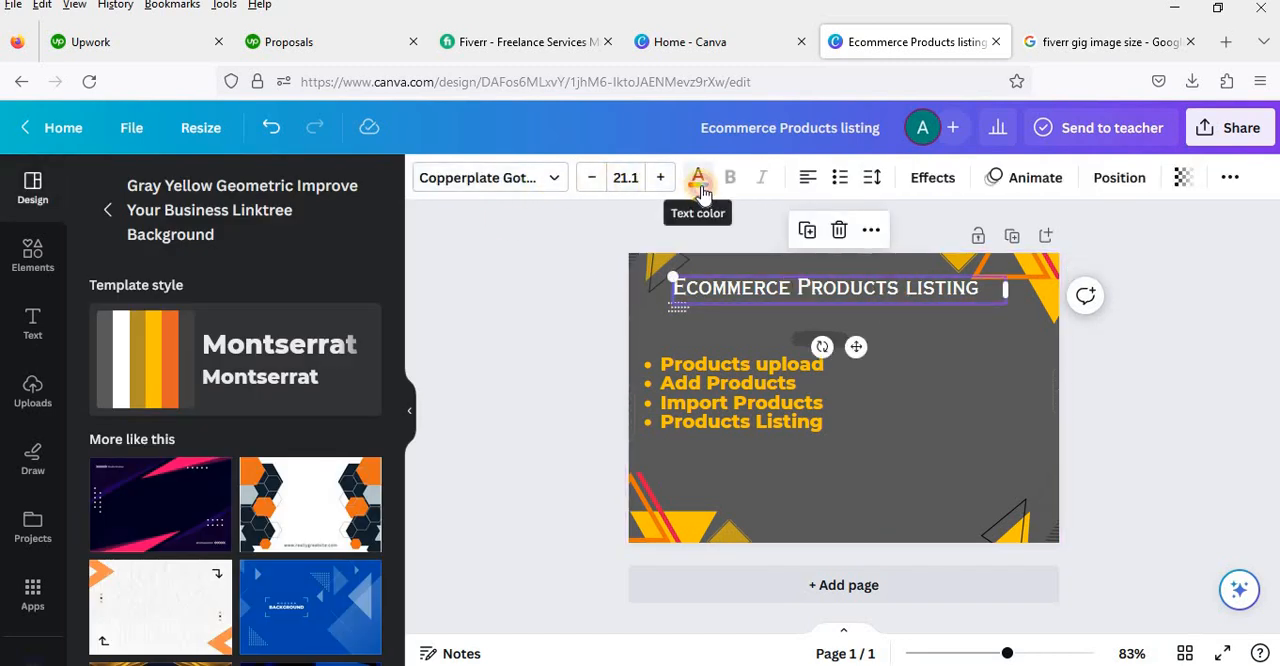
left_click(699, 182)
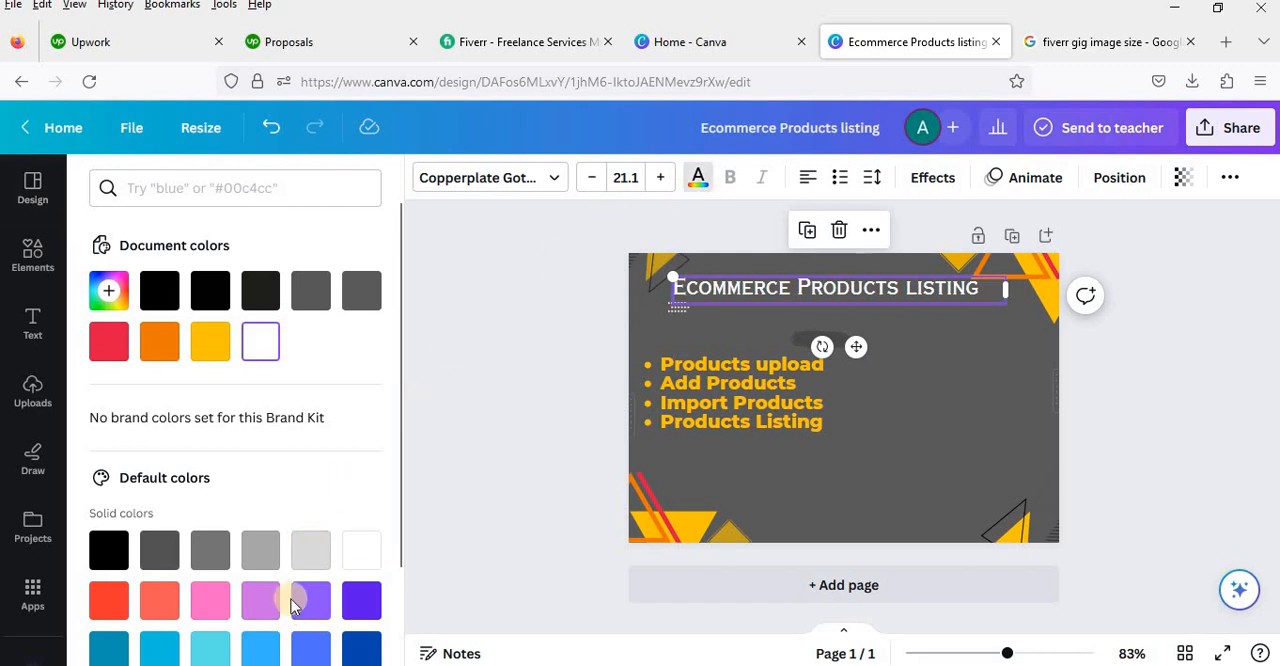
scroll(313, 591, "down", 1)
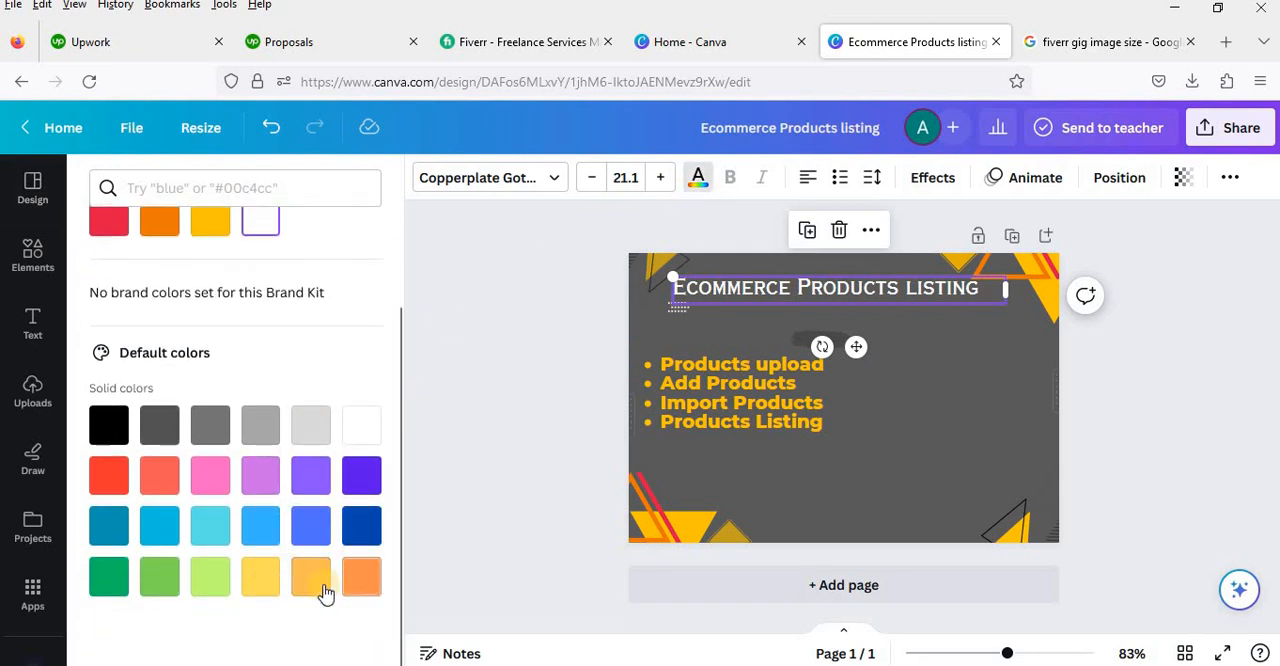
left_click(266, 583)
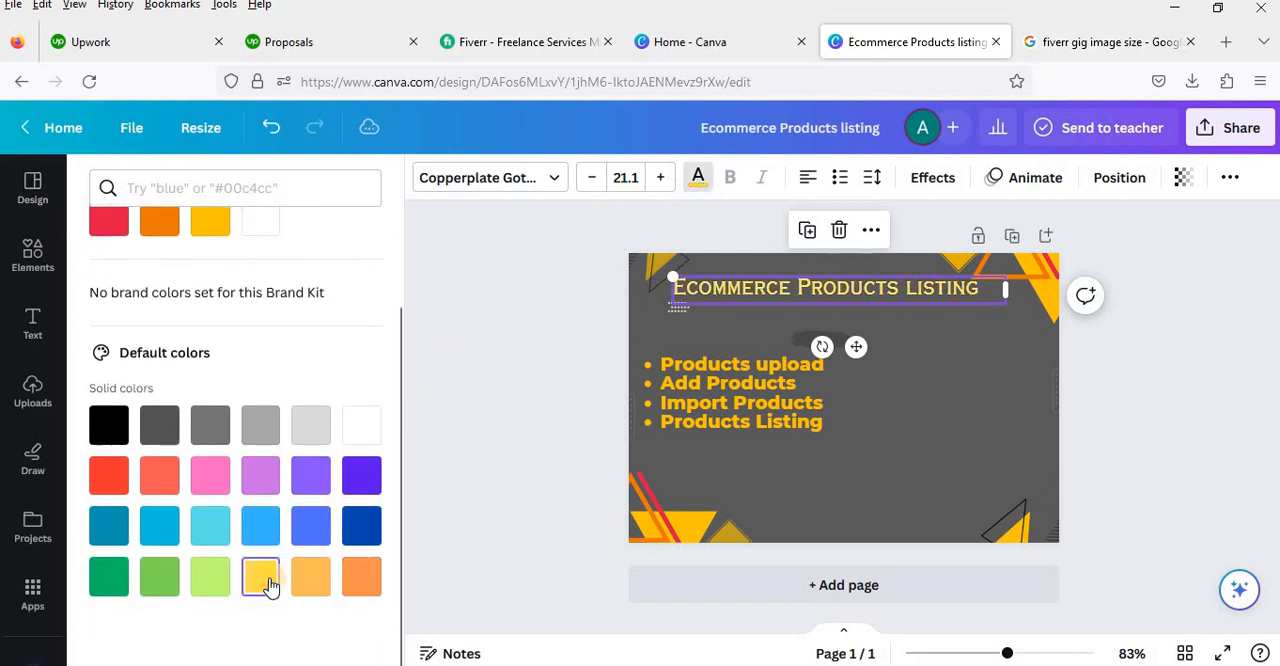
left_click(362, 590)
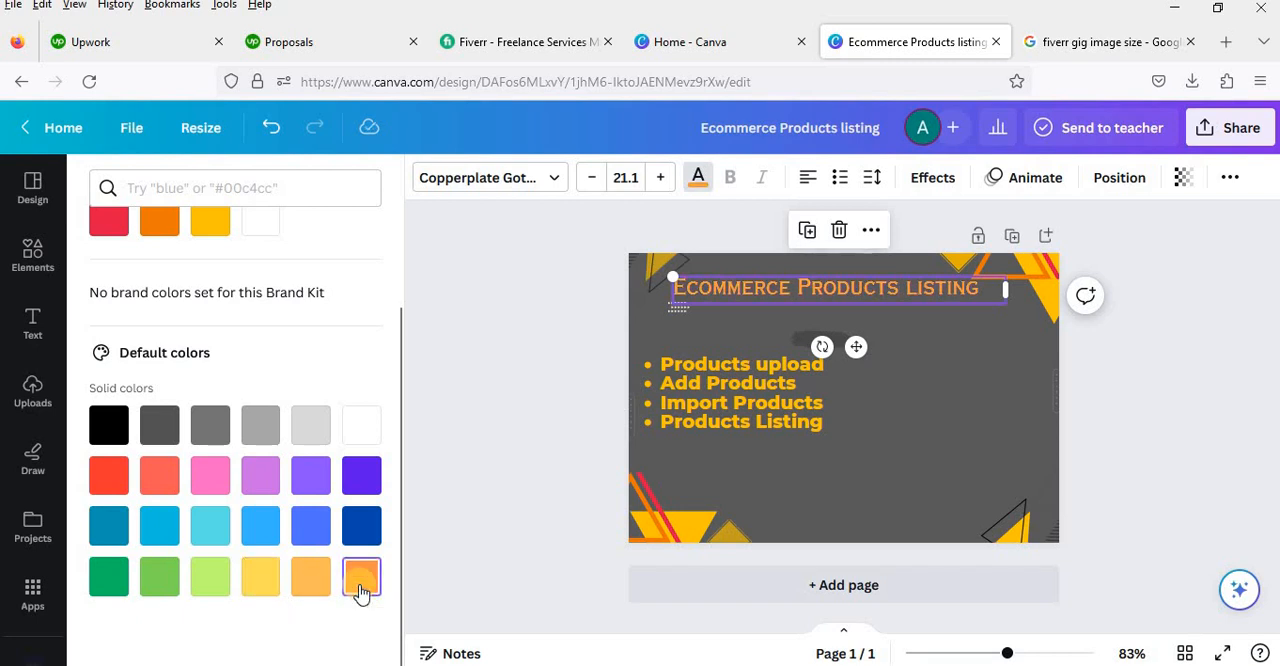
left_click(372, 540)
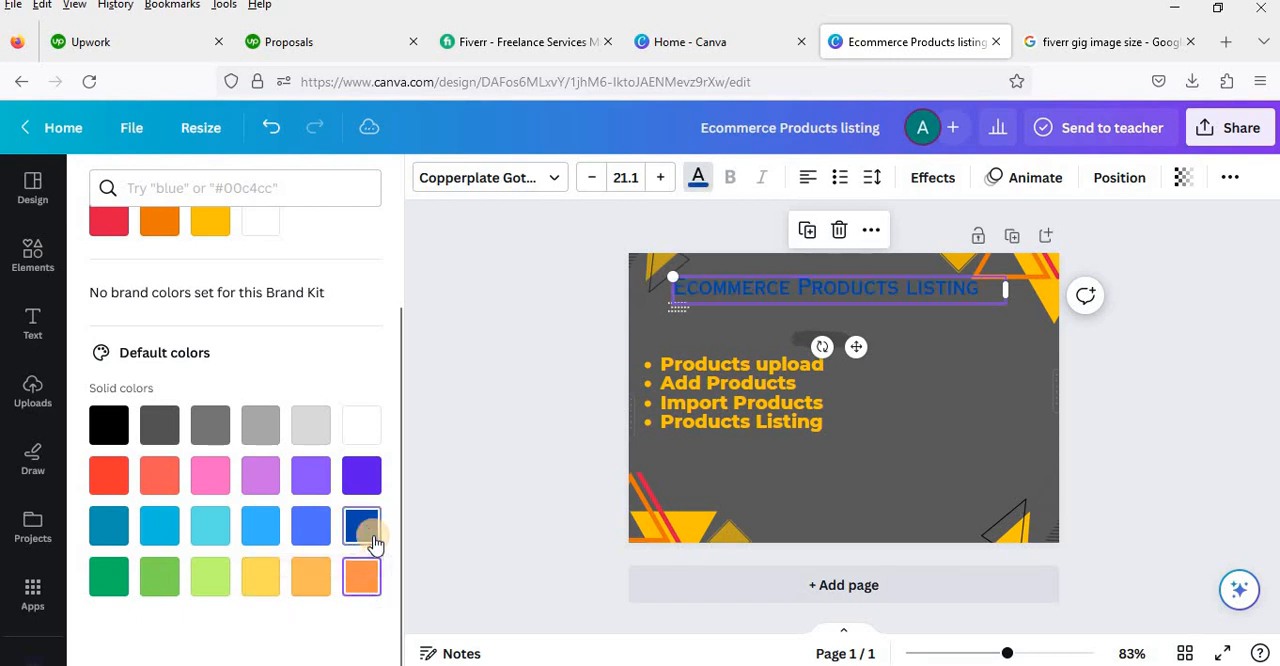
left_click(310, 478)
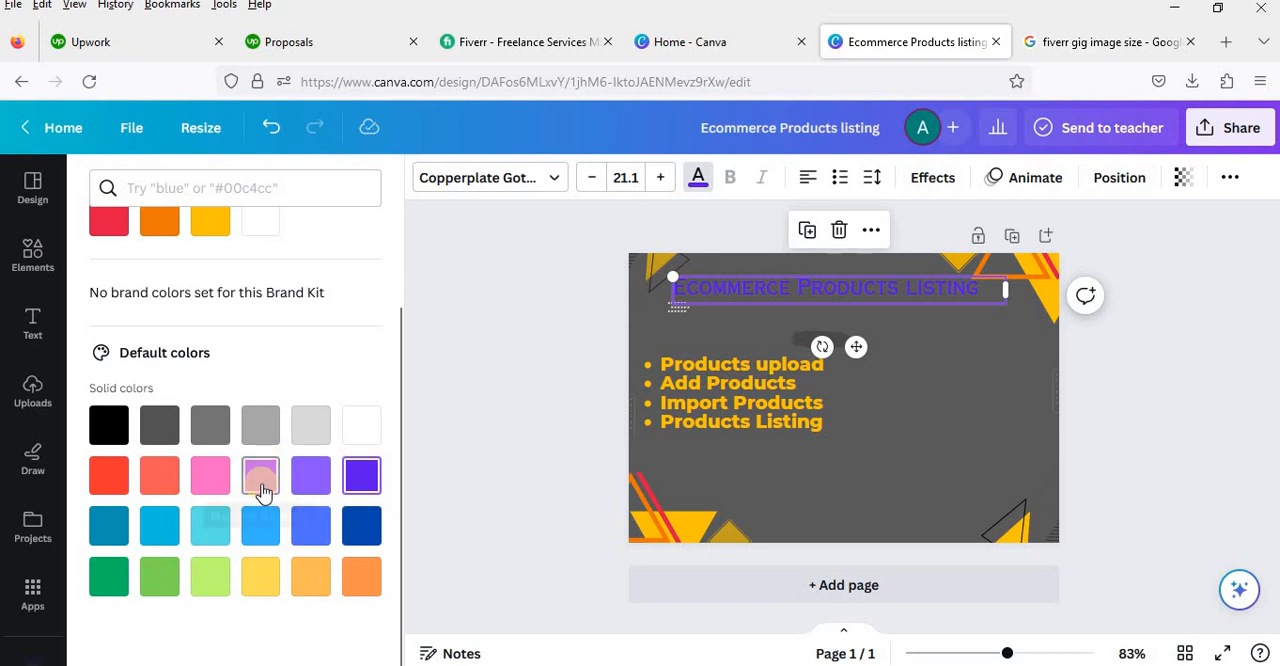
left_click(212, 526)
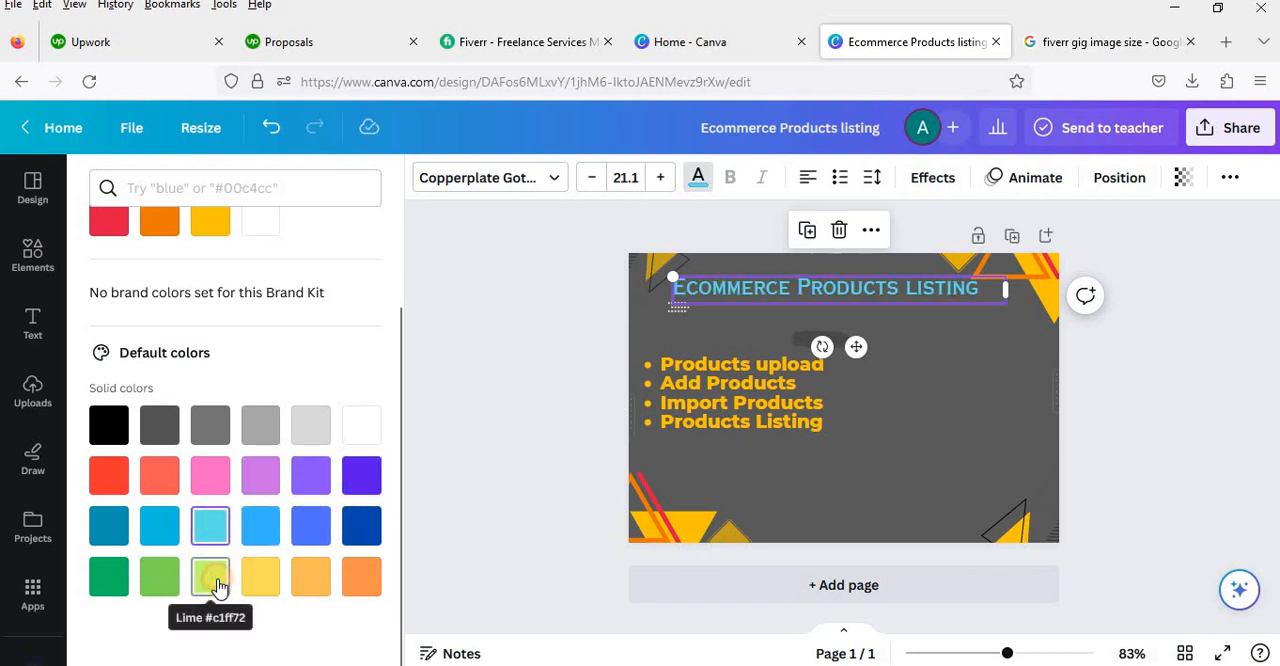
left_click(219, 586)
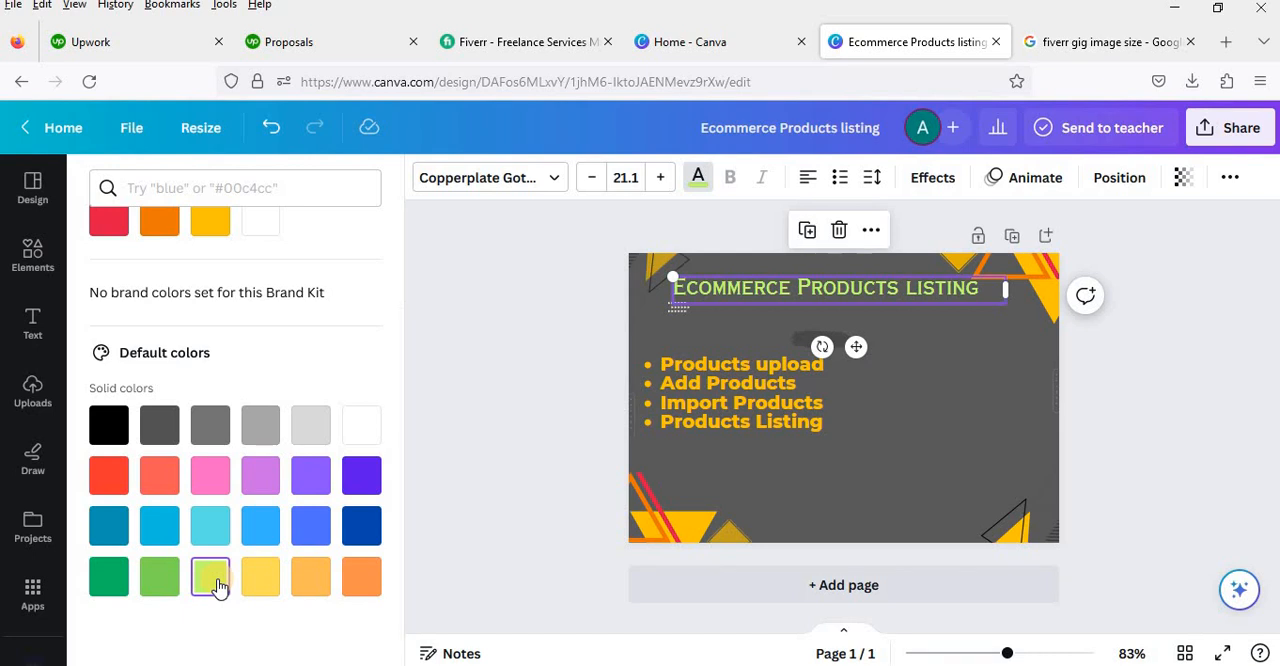
left_click(164, 587)
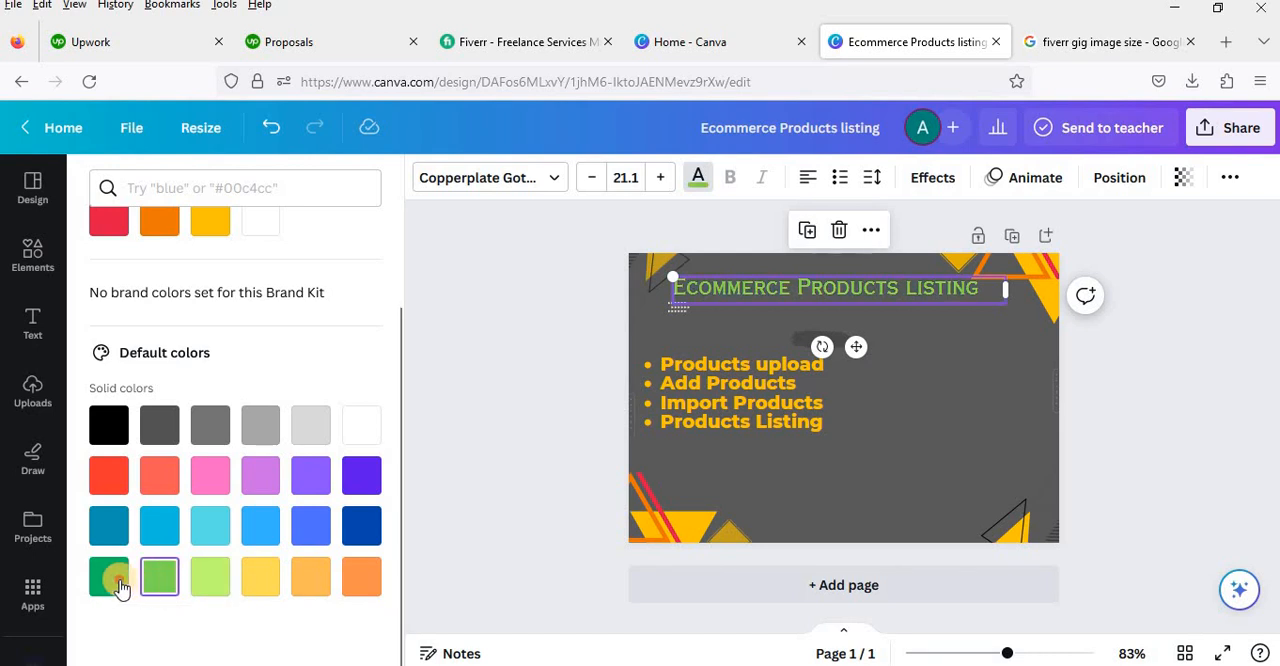
left_click(120, 588)
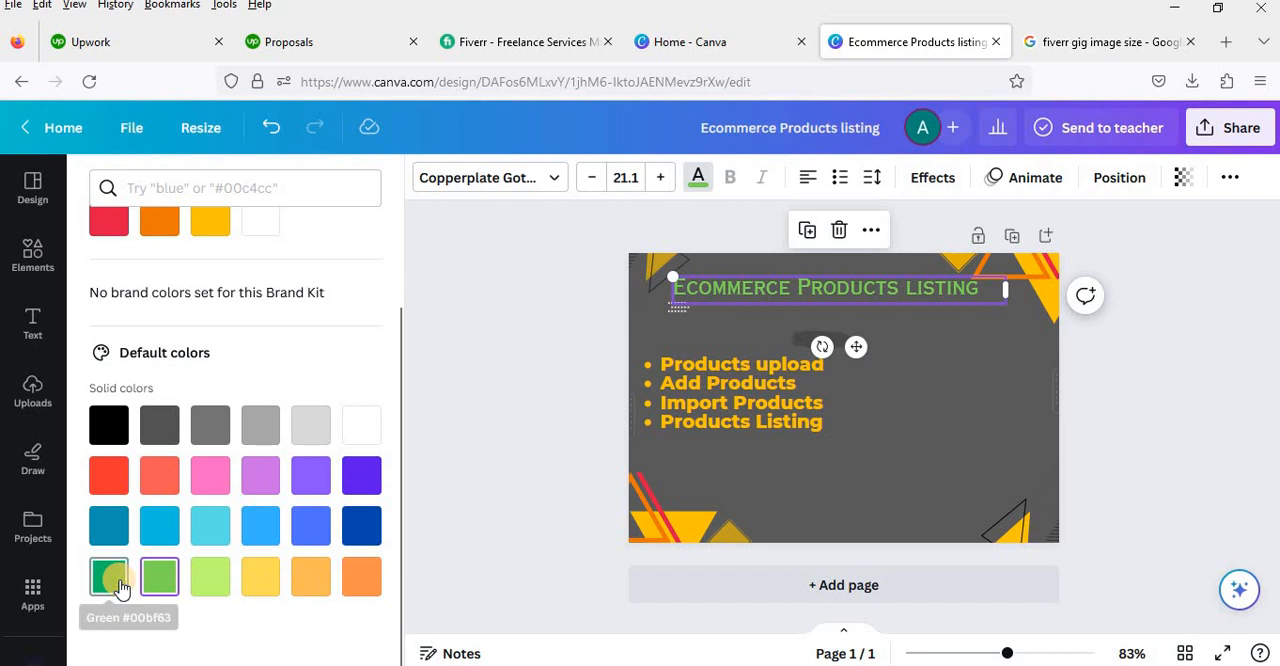
Step: Compare white and several grays on the "Ecommerce Products listing" heading and set its text color to light gray
left_click(314, 437)
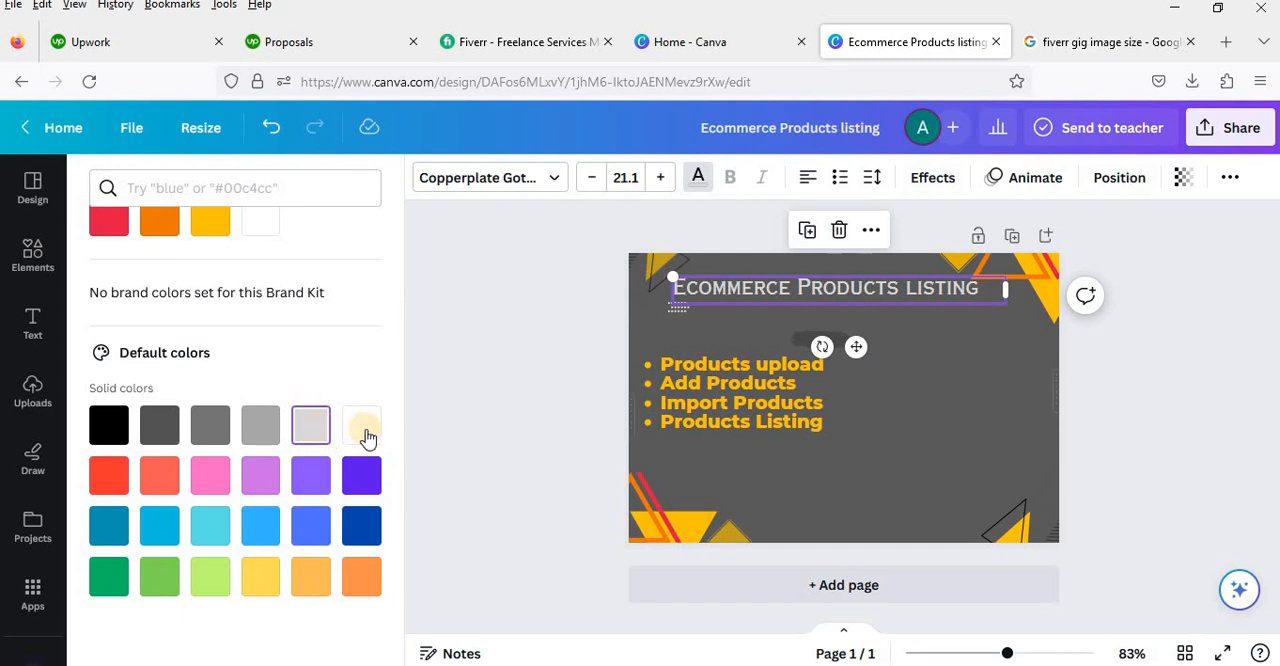
left_click(362, 427)
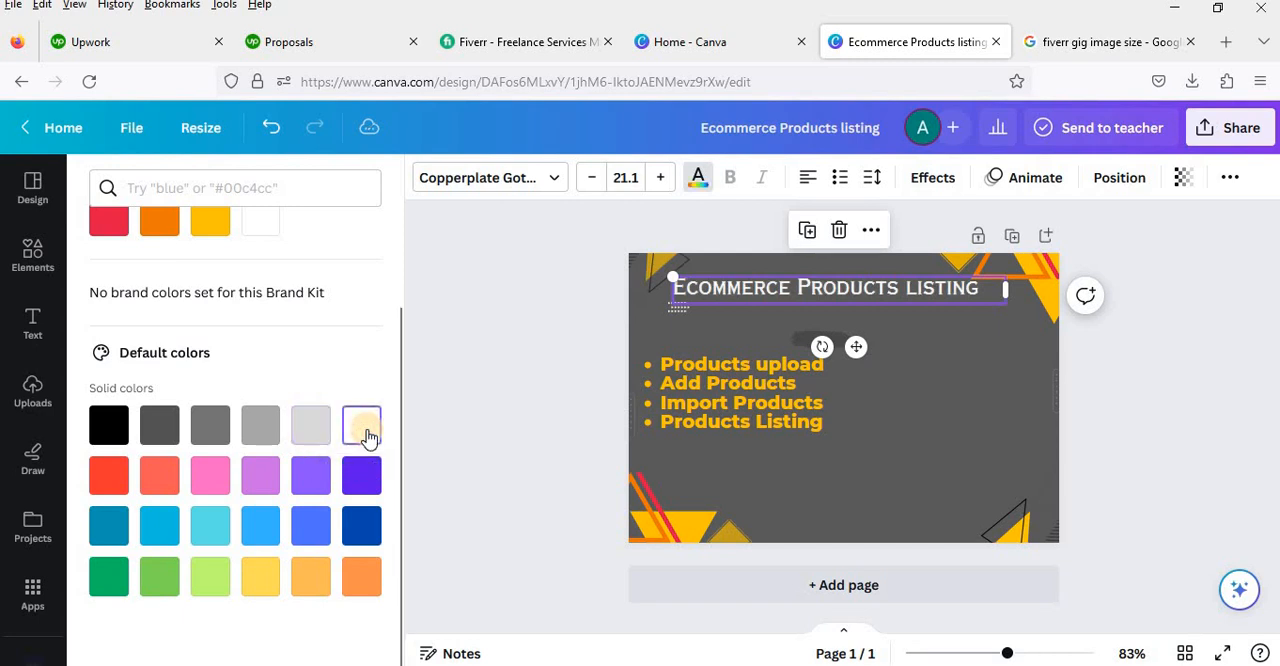
left_click(316, 437)
left_click(250, 432)
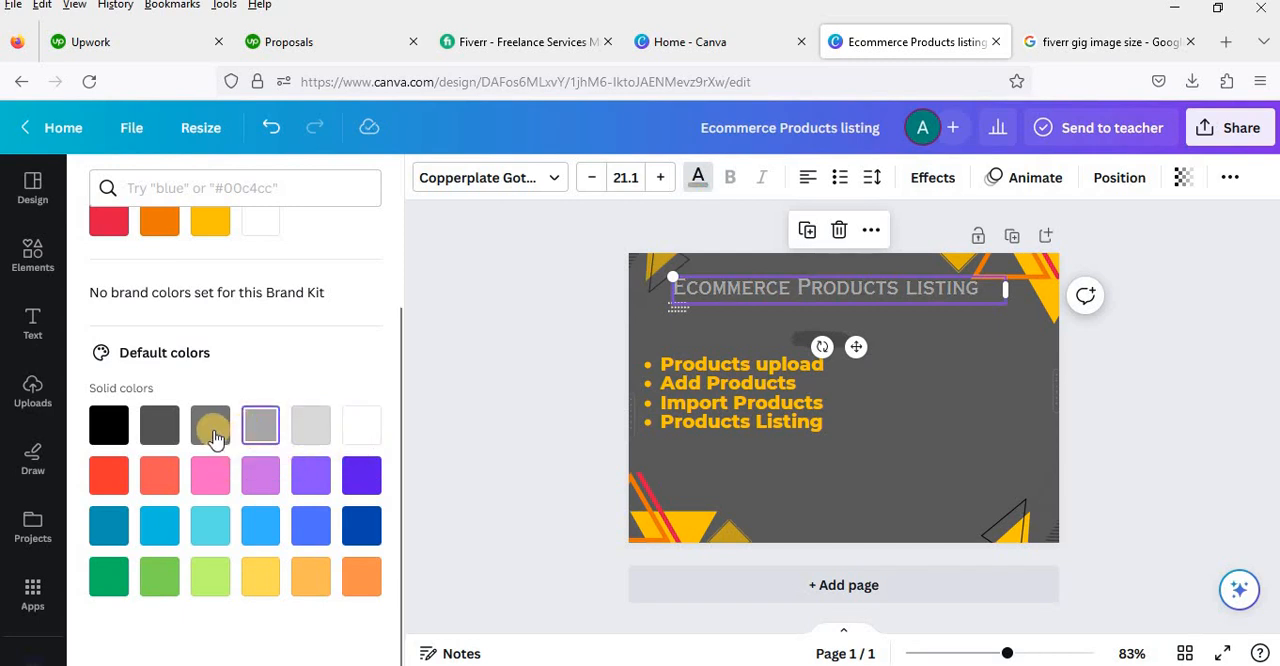
left_click(213, 433)
left_click(303, 433)
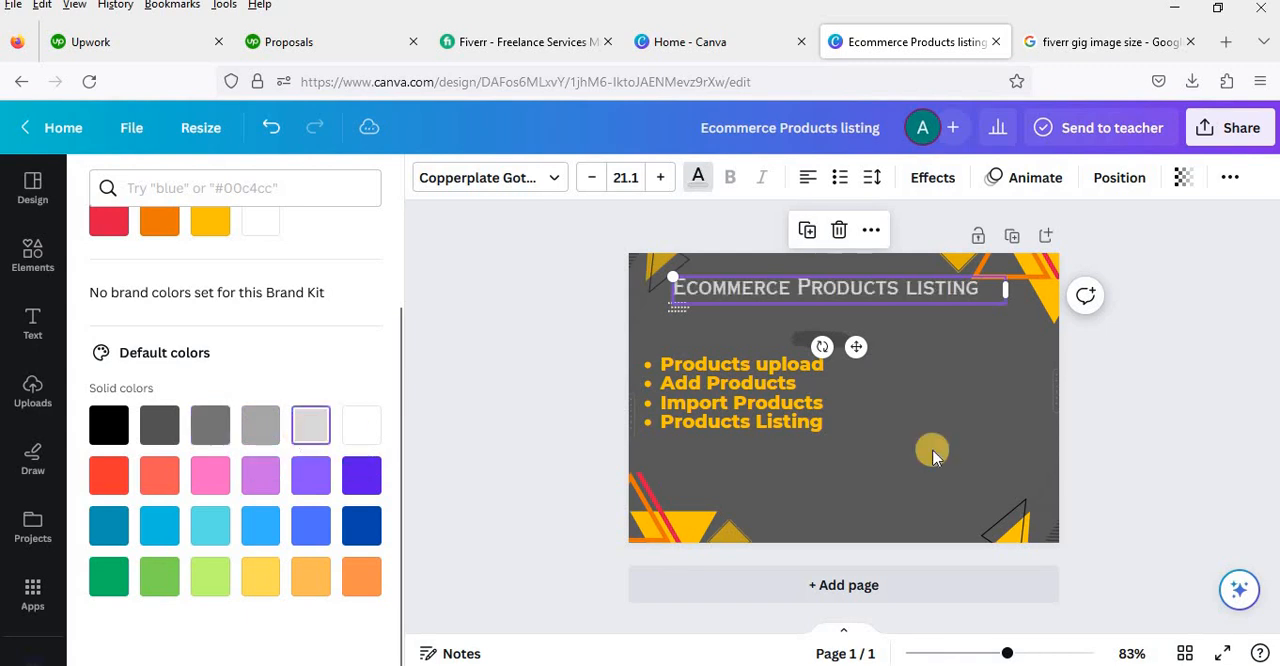
Step: Move the yellow bulleted services list slightly right and down on the page
left_click(958, 456)
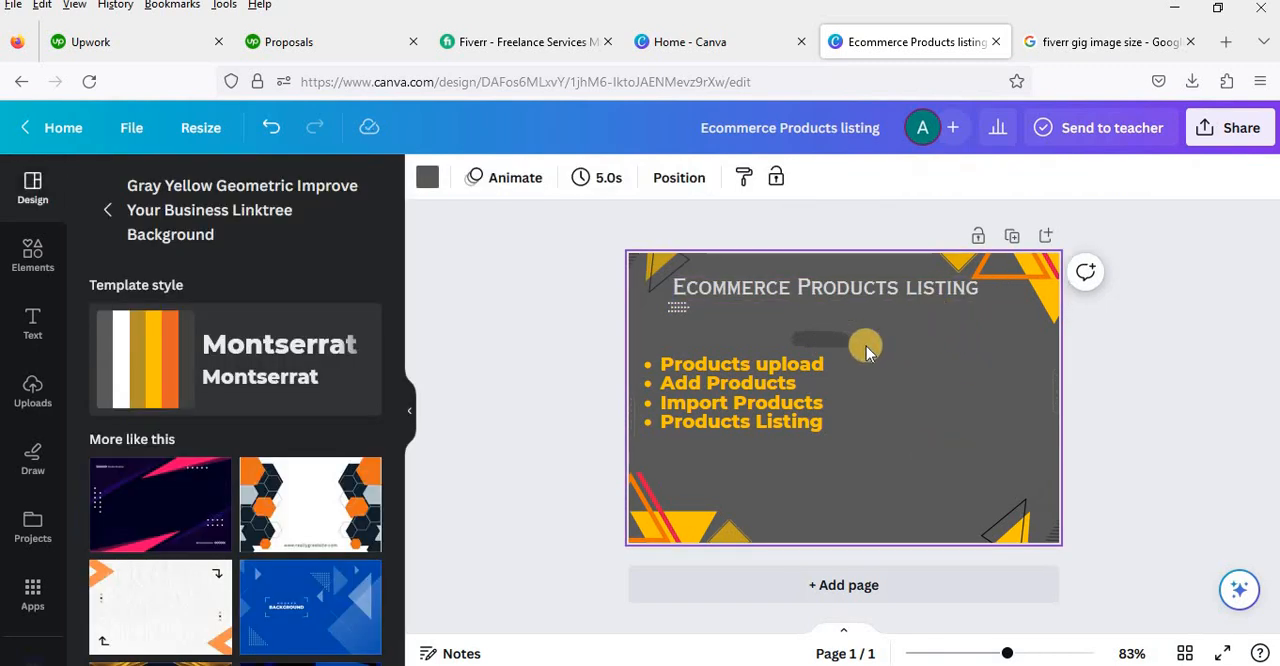
left_click_drag(798, 398, 808, 412)
left_click(805, 495)
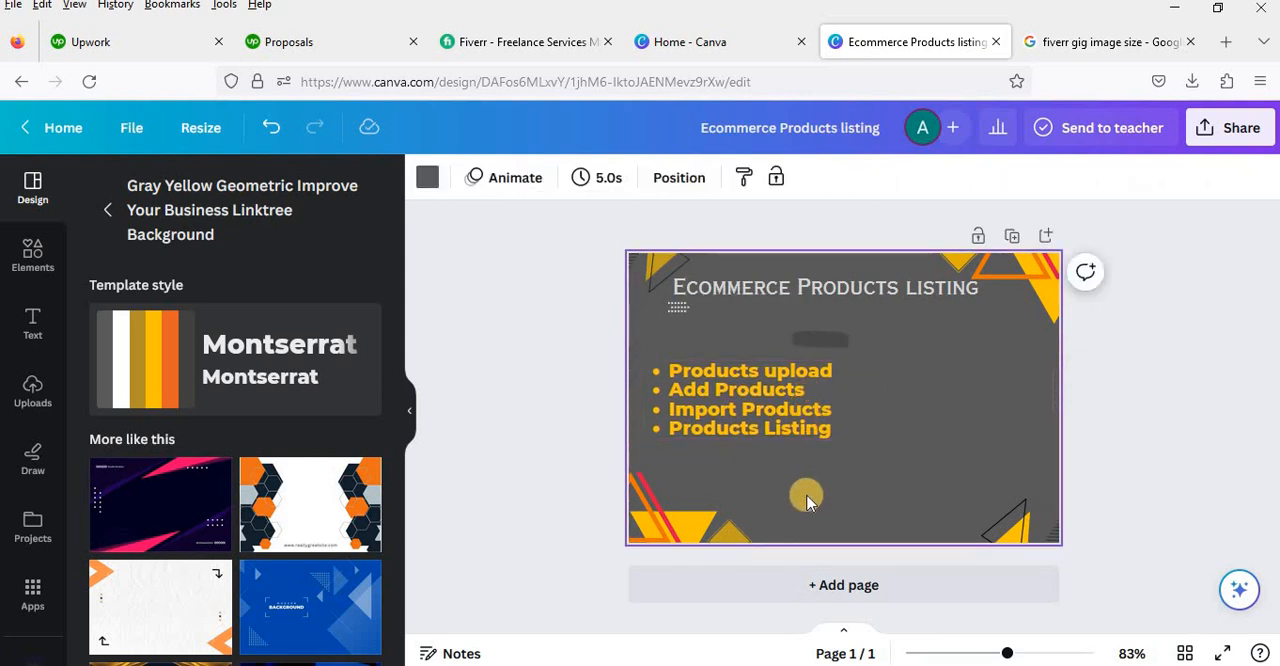
Step: Upload the images amazon, amazon1, Canva-Logo, ebay, etsy and woo from the Virtual Assistant folder
left_click(35, 405)
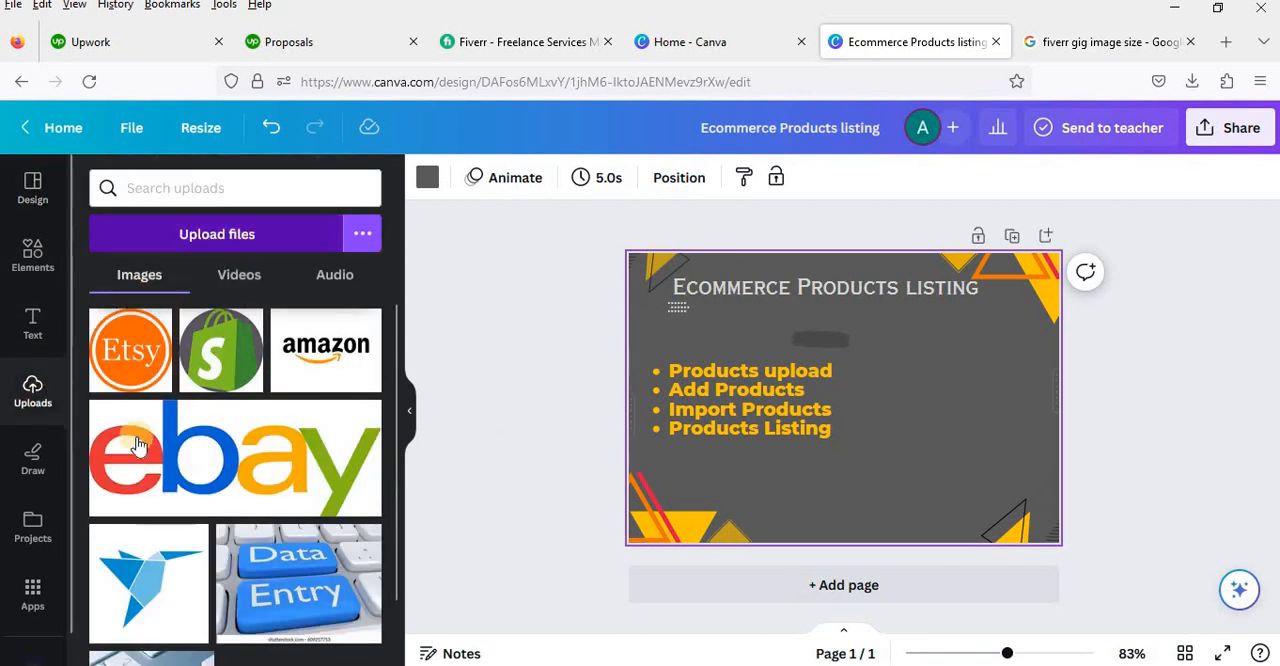
left_click(272, 245)
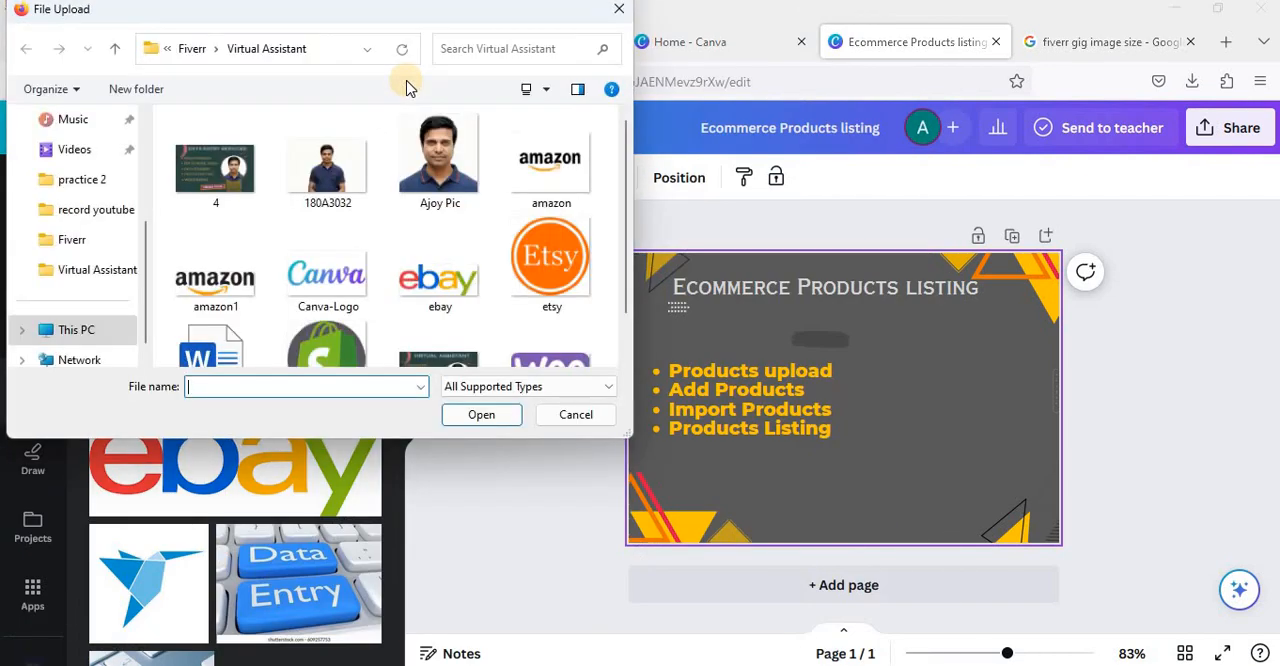
left_click(564, 184)
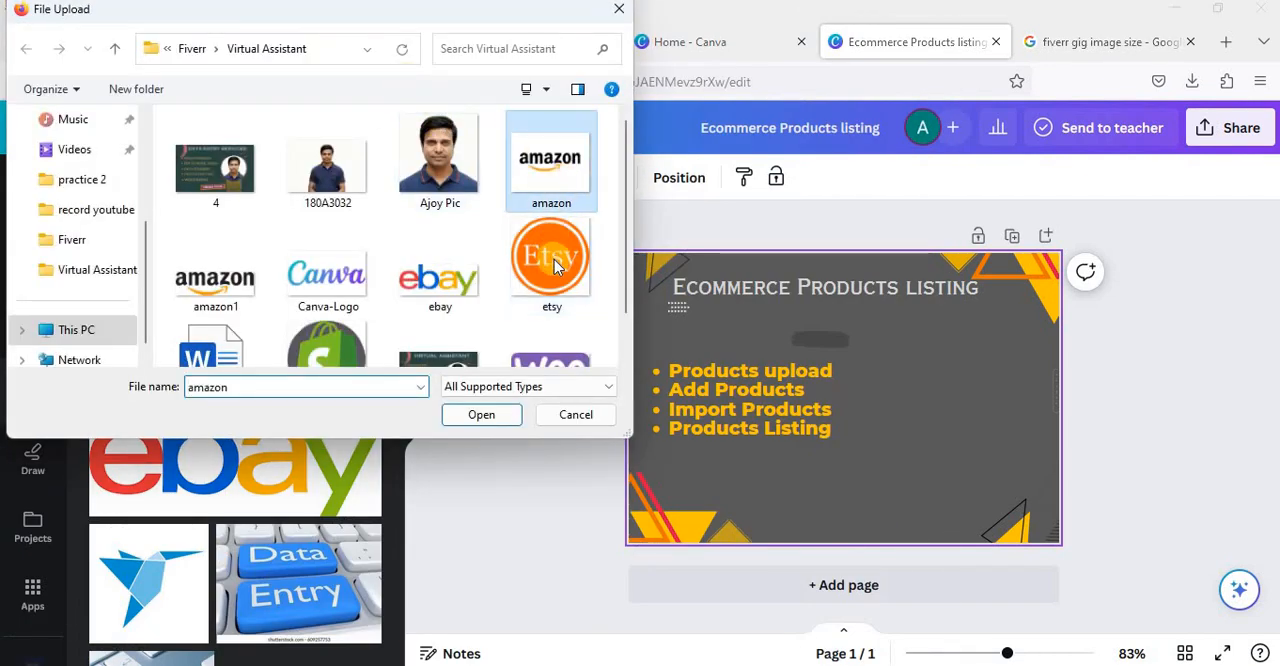
left_click(556, 260, "shift")
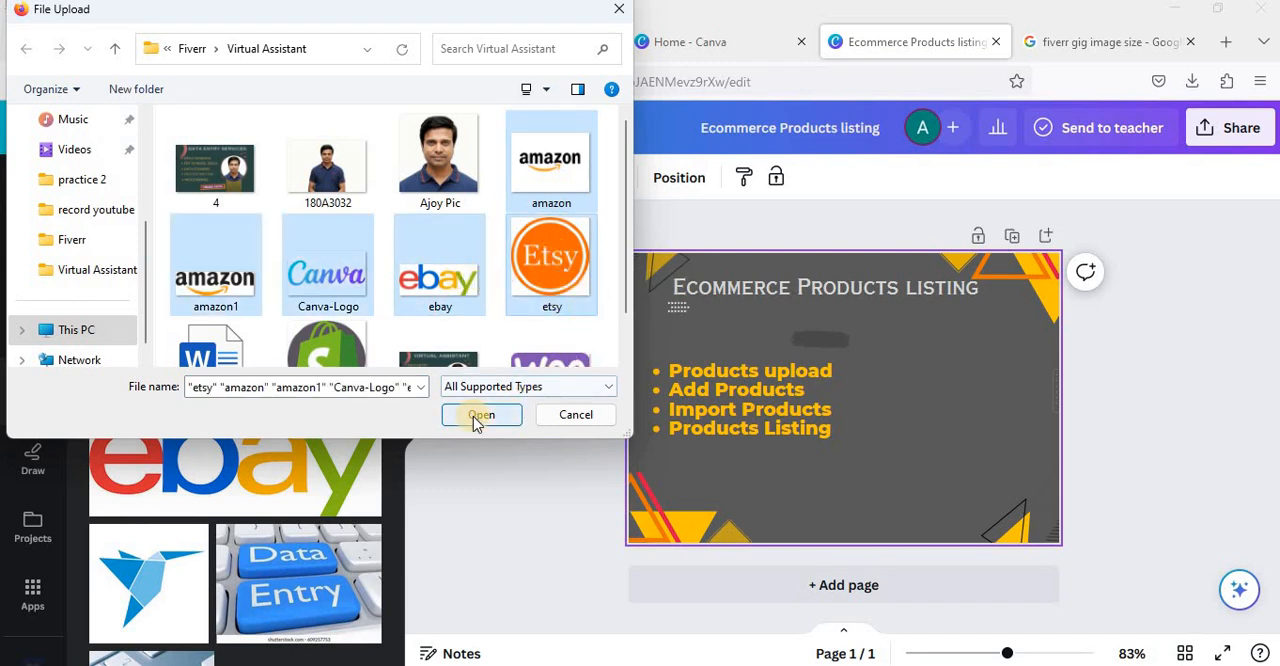
scroll(590, 310, "down", 1)
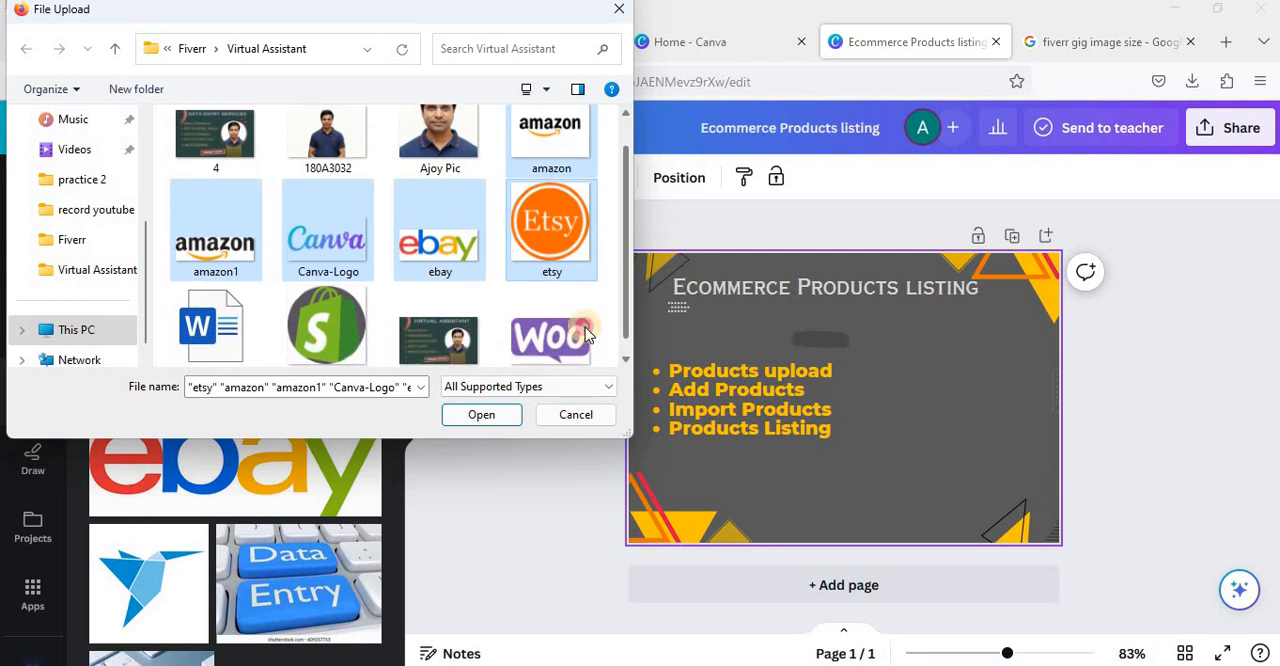
left_click(565, 335, "ctrl")
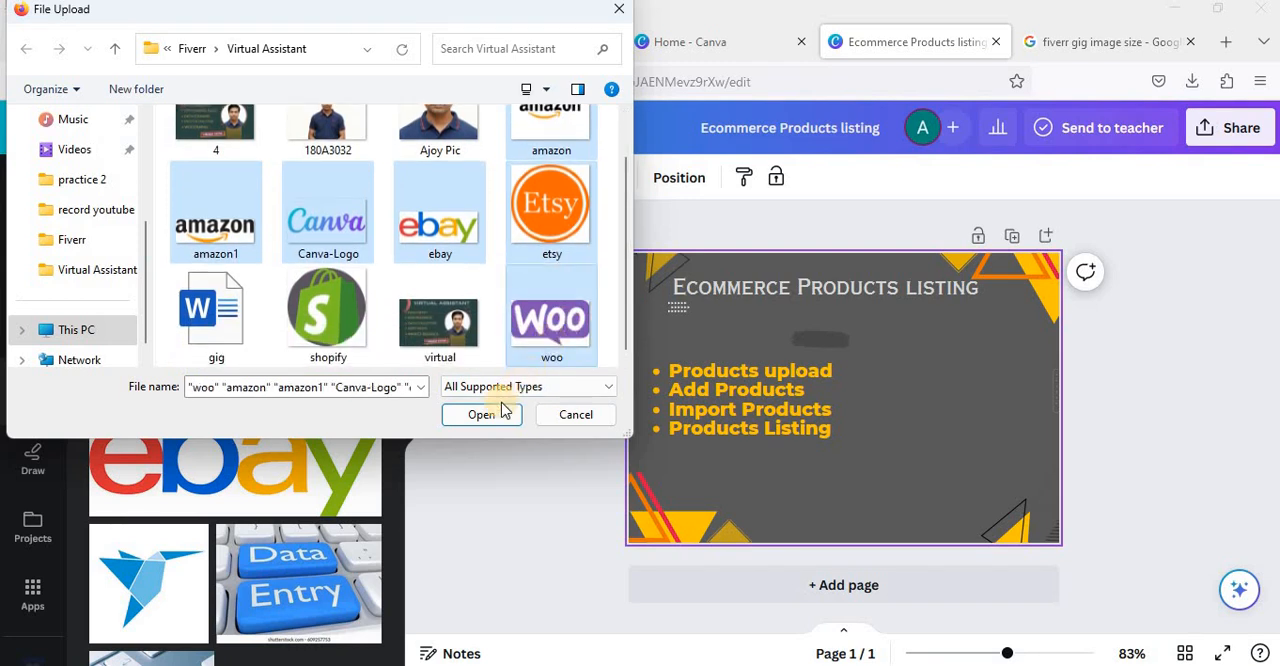
left_click(483, 414)
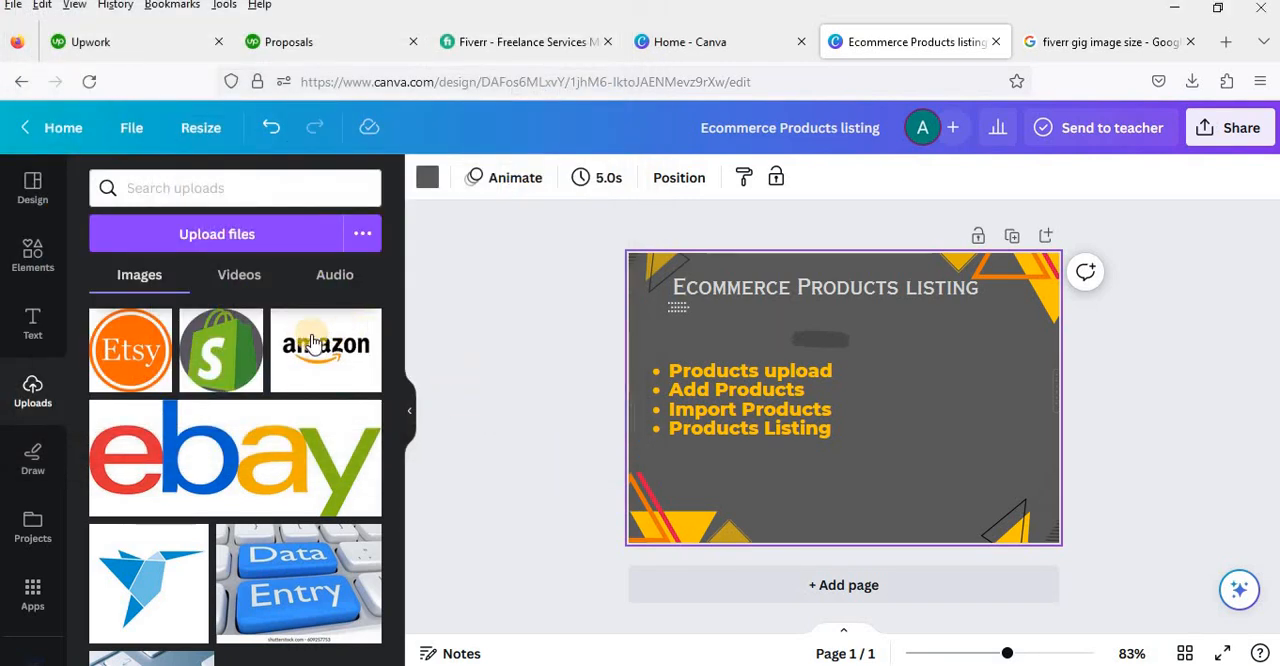
Step: Add the uploaded Etsy and Woo logos, scale them down, and place them in the page's right half beside the services list
left_click(160, 365)
left_click_drag(911, 497, 916, 325)
left_click(340, 371)
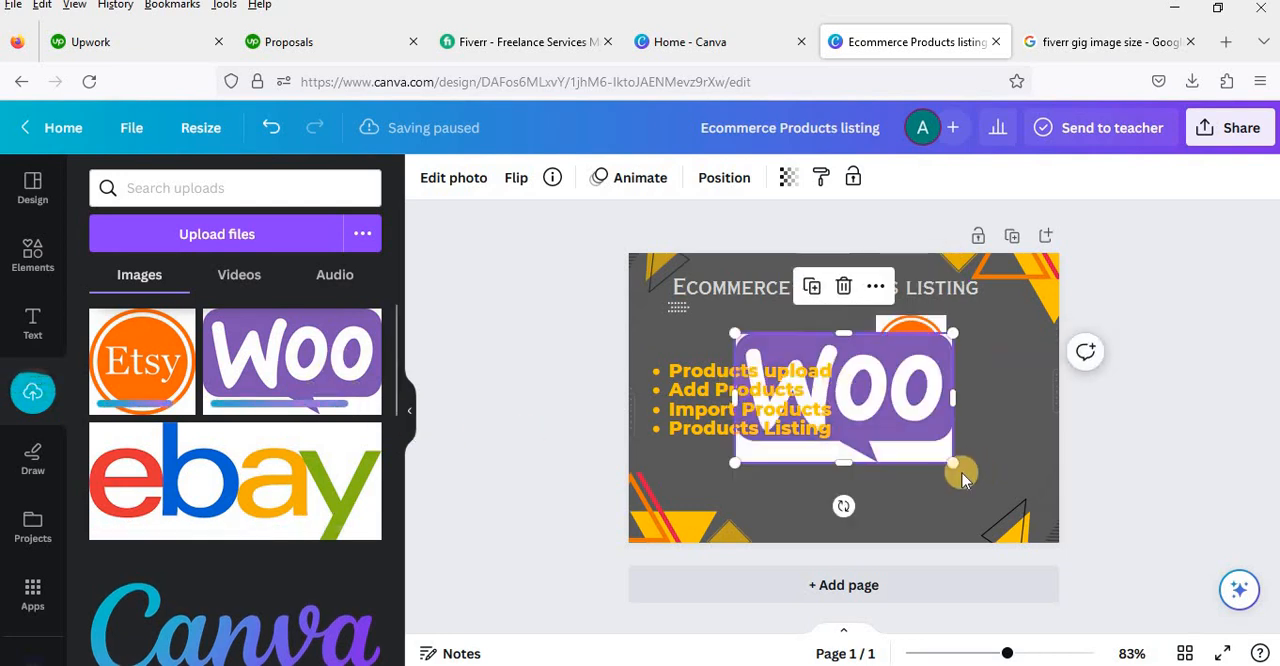
left_click_drag(962, 473, 845, 398)
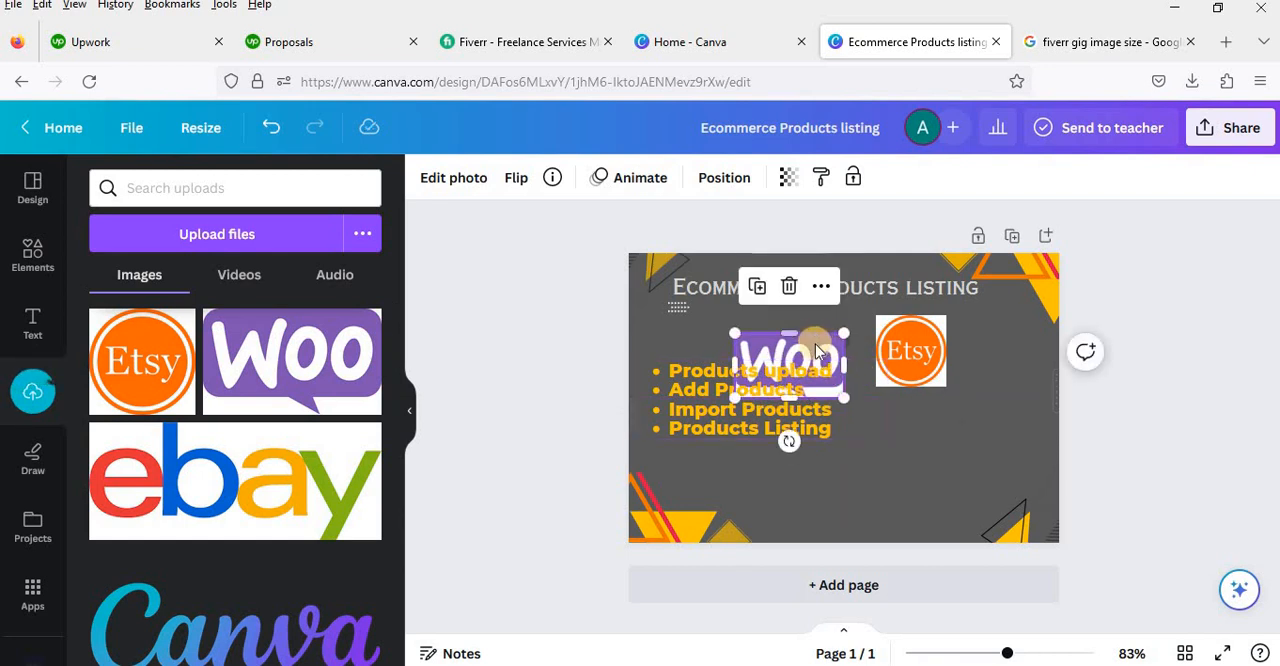
left_click_drag(839, 344, 1015, 447)
left_click_drag(956, 421, 988, 406)
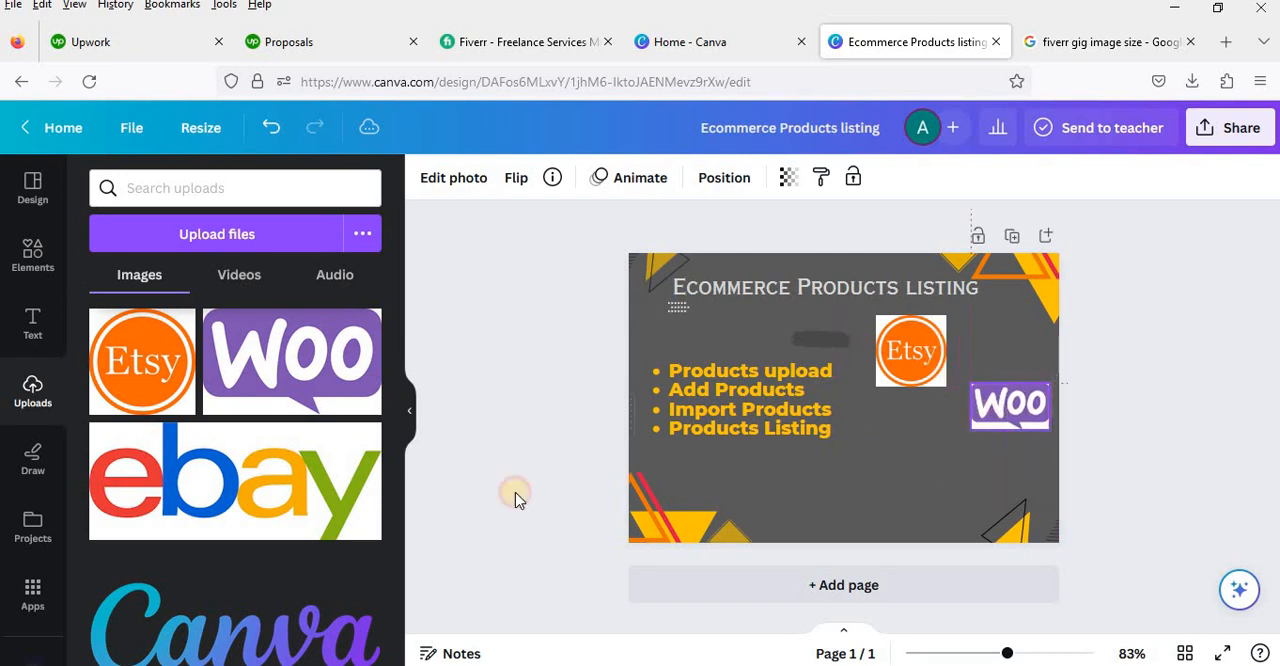
Step: Add the eBay logo beneath the services list and the large Amazon logo to the page, scaling both down
left_click(235, 480)
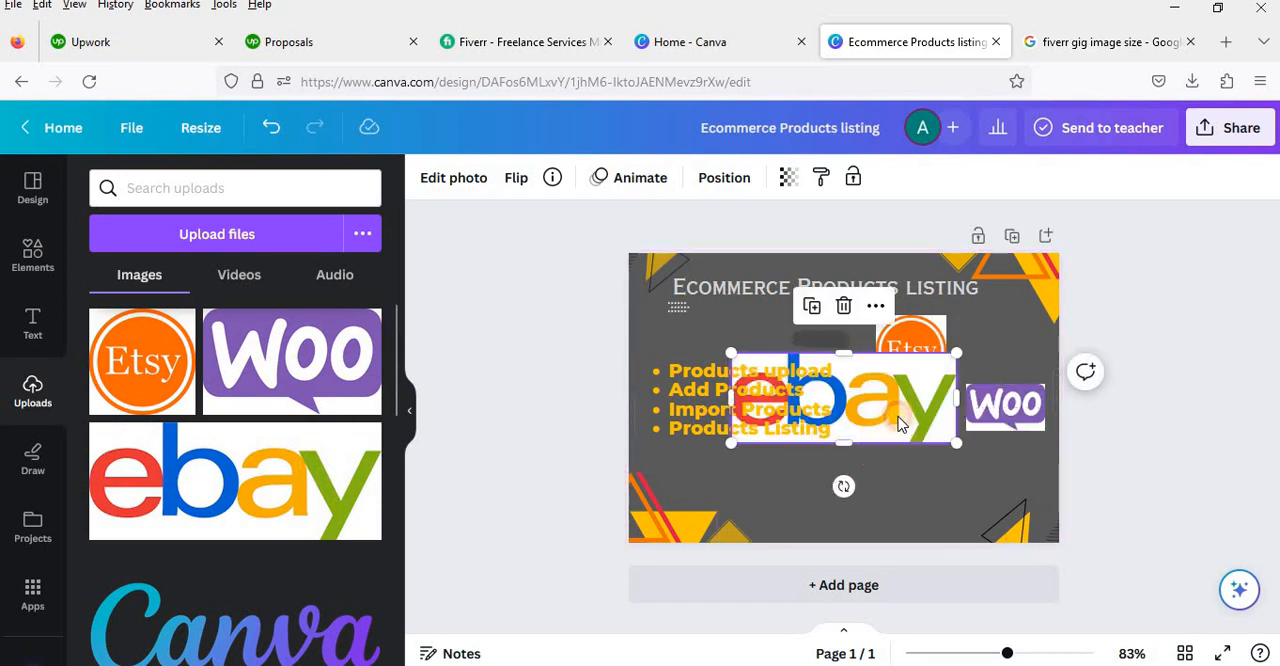
left_click_drag(874, 496, 812, 512)
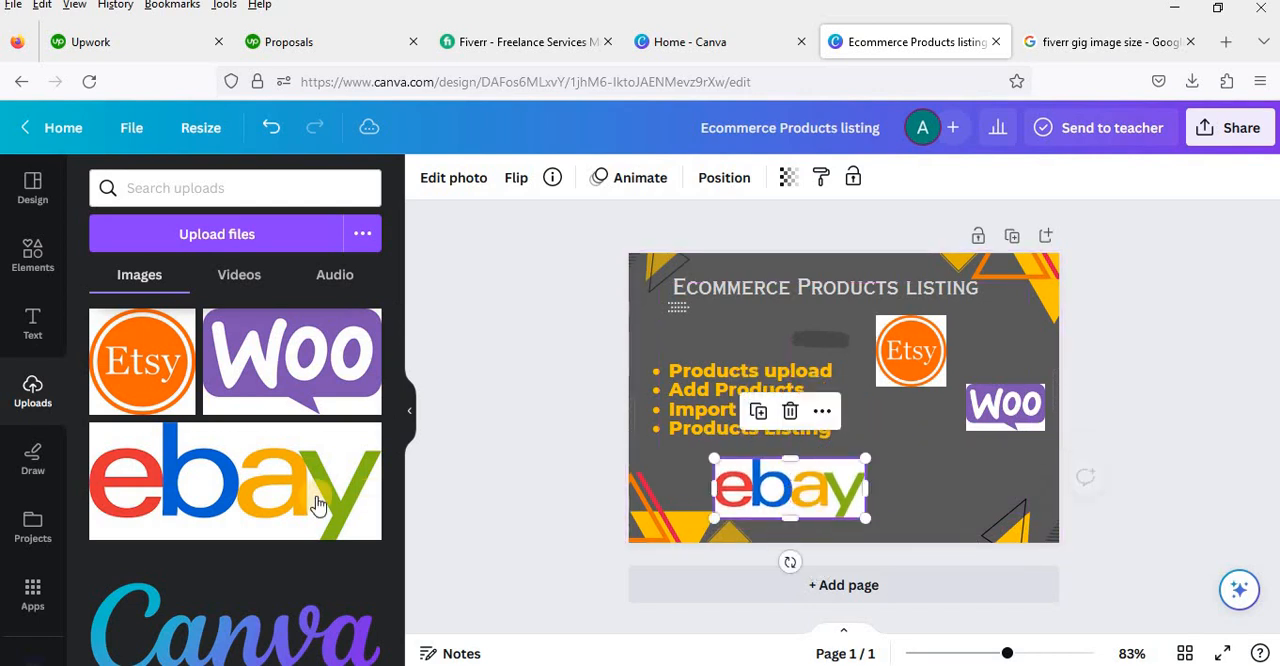
scroll(317, 505, "down", 3)
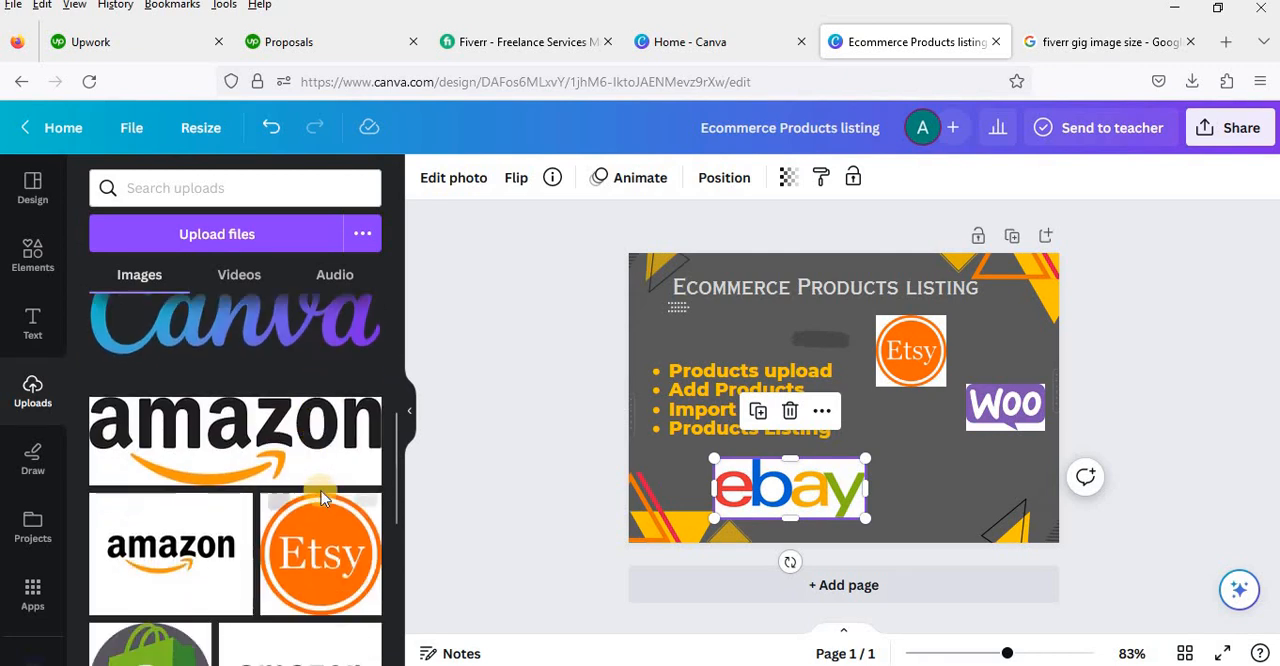
left_click(302, 435)
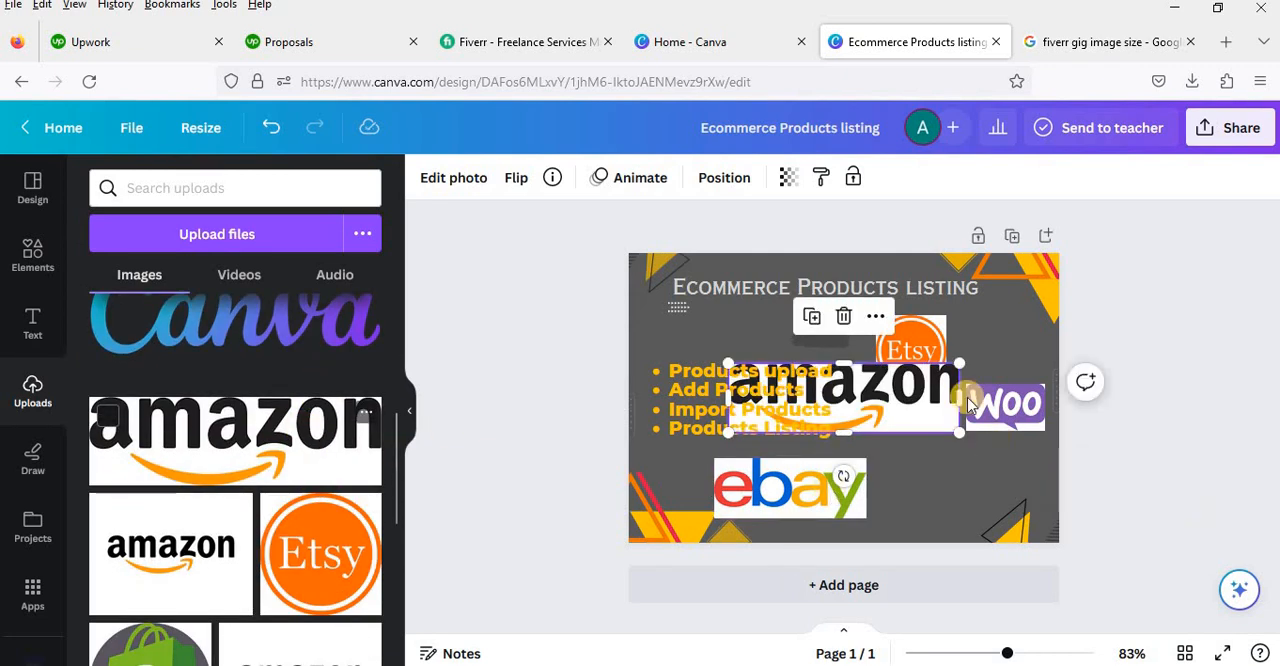
left_click_drag(950, 420, 961, 480)
Step: Arrange the logos with Amazon below the heading's right part, eBay beneath it, and Woo and Etsy side by side near the page bottom
left_click_drag(920, 358, 990, 512)
left_click_drag(910, 450, 985, 349)
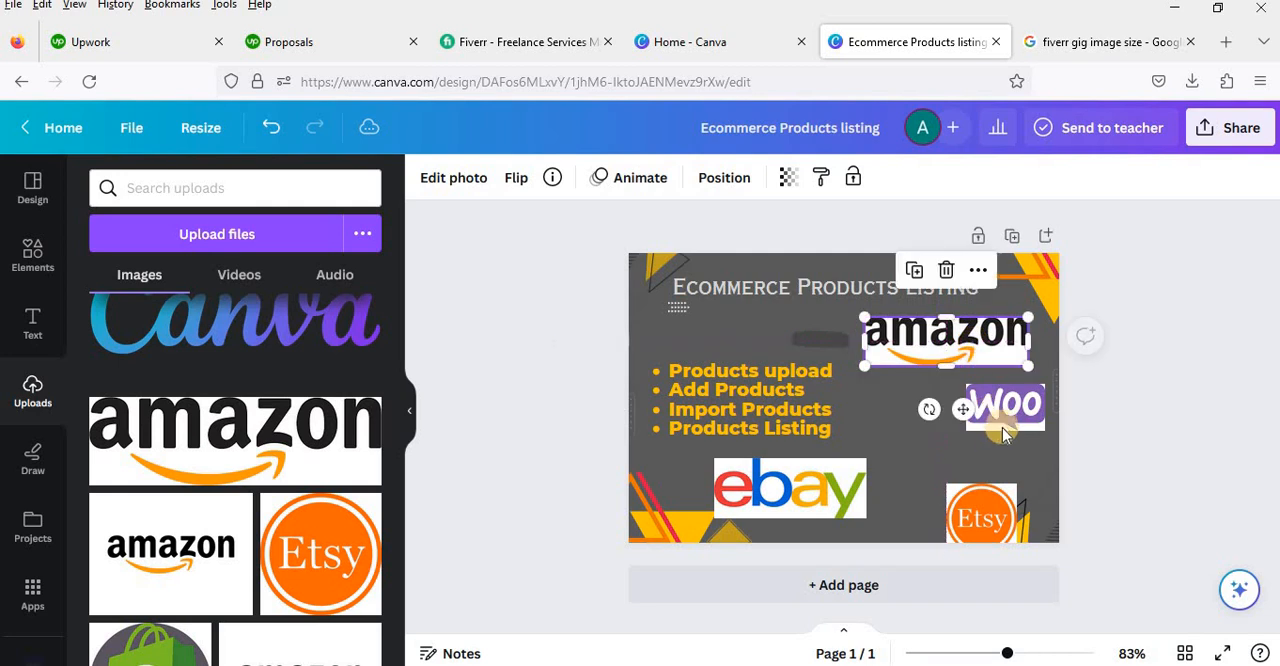
left_click_drag(1007, 428, 974, 402)
left_click_drag(920, 501, 858, 478)
left_click_drag(955, 515, 979, 486)
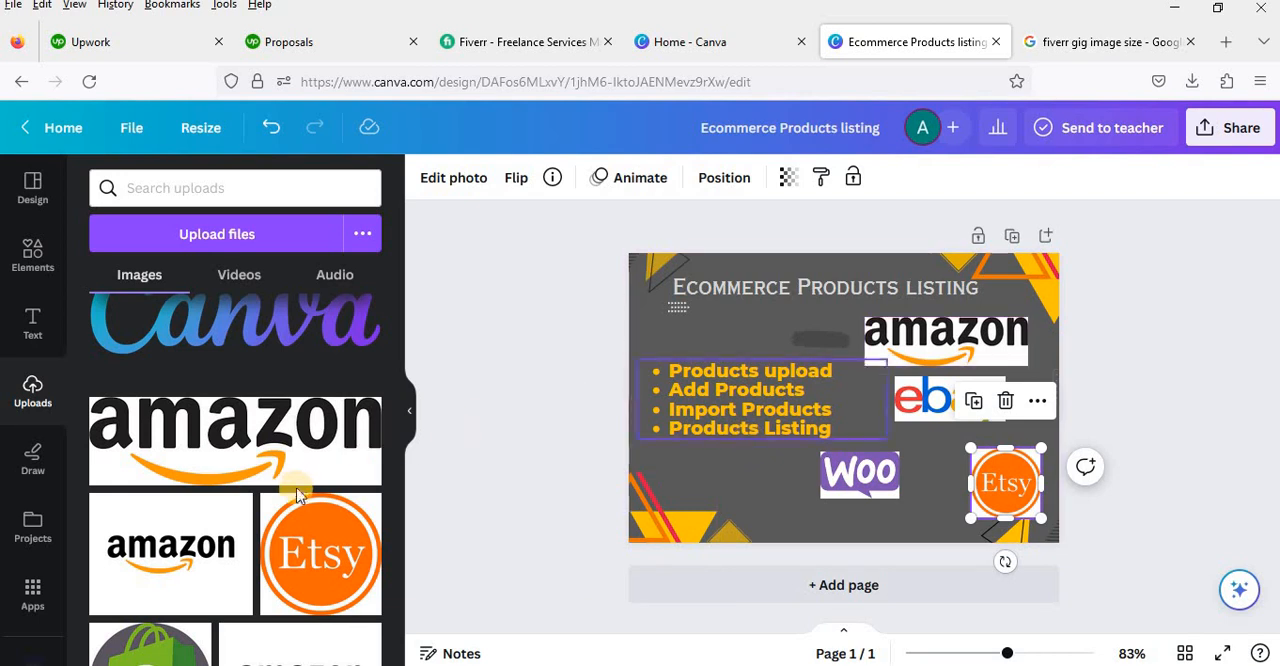
Step: Add the uploaded Shopify logo to the page, scale it down to about 92 × 92, and place it beneath the eBay logo
scroll(300, 490, "down", 2)
scroll(300, 490, "down", 2)
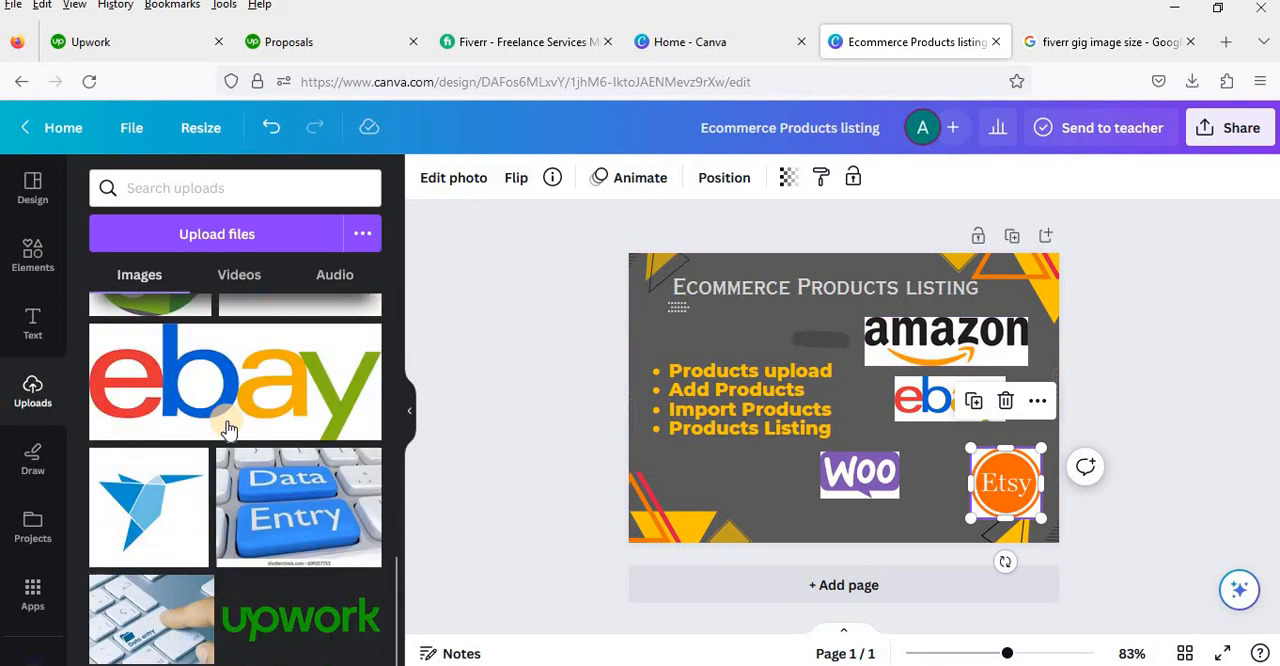
scroll(175, 445, "up", 2)
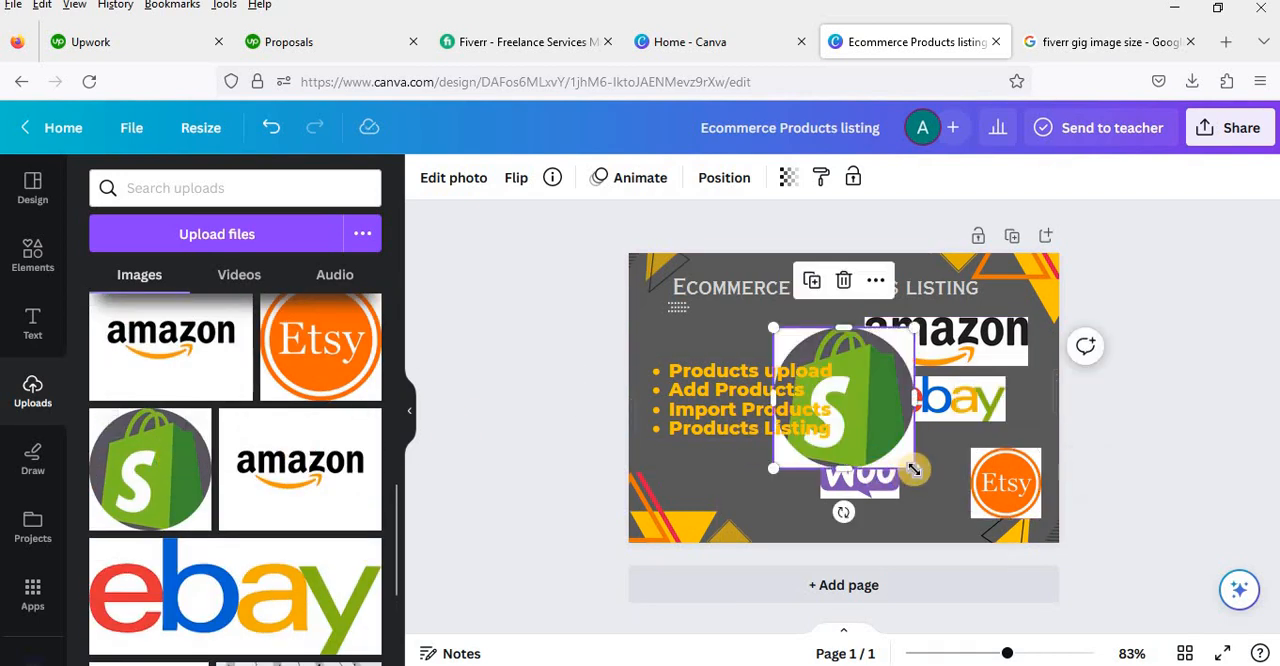
left_click_drag(851, 396, 845, 398)
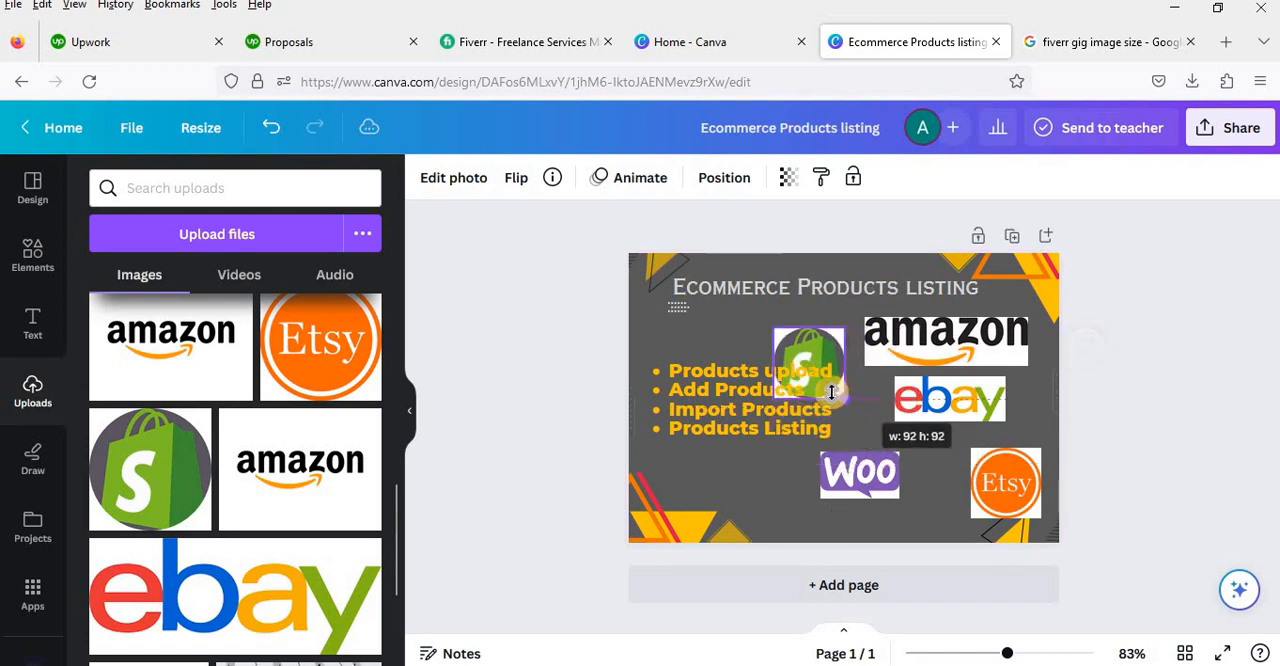
left_click_drag(937, 440, 935, 445)
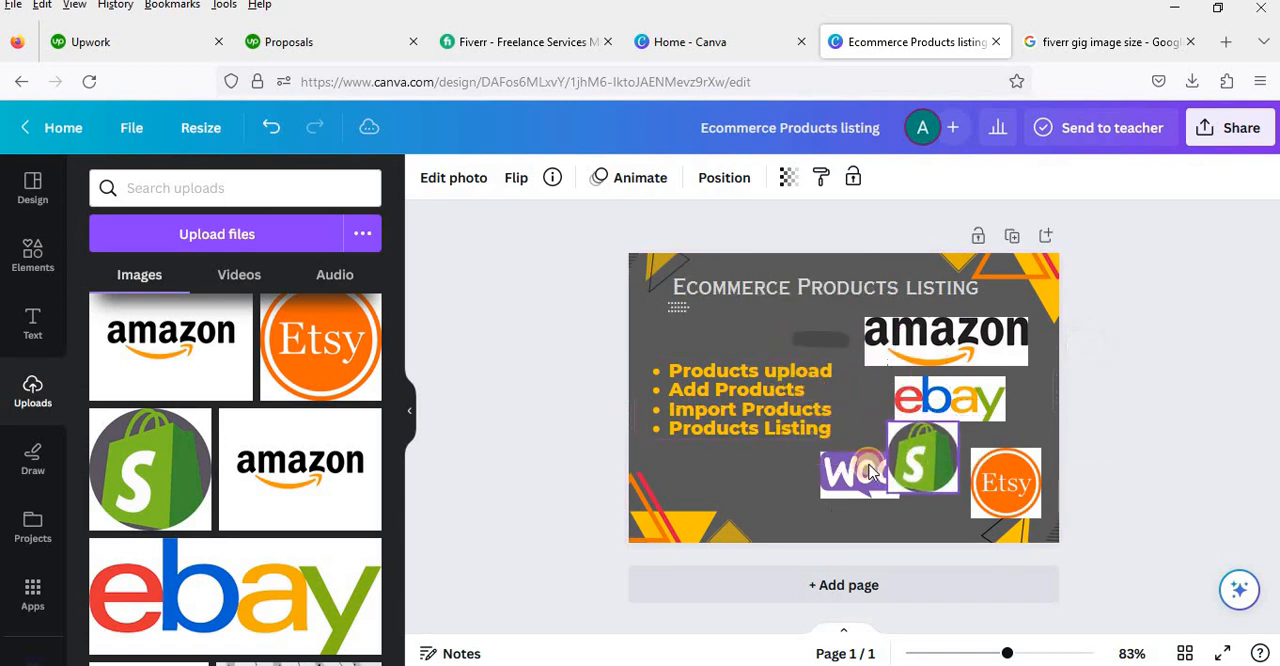
Step: Spread out the logos: Woo below the services list, Shopify slightly lower, eBay beside the list, and Etsy up to eBay's right
left_click_drag(850, 478, 774, 481)
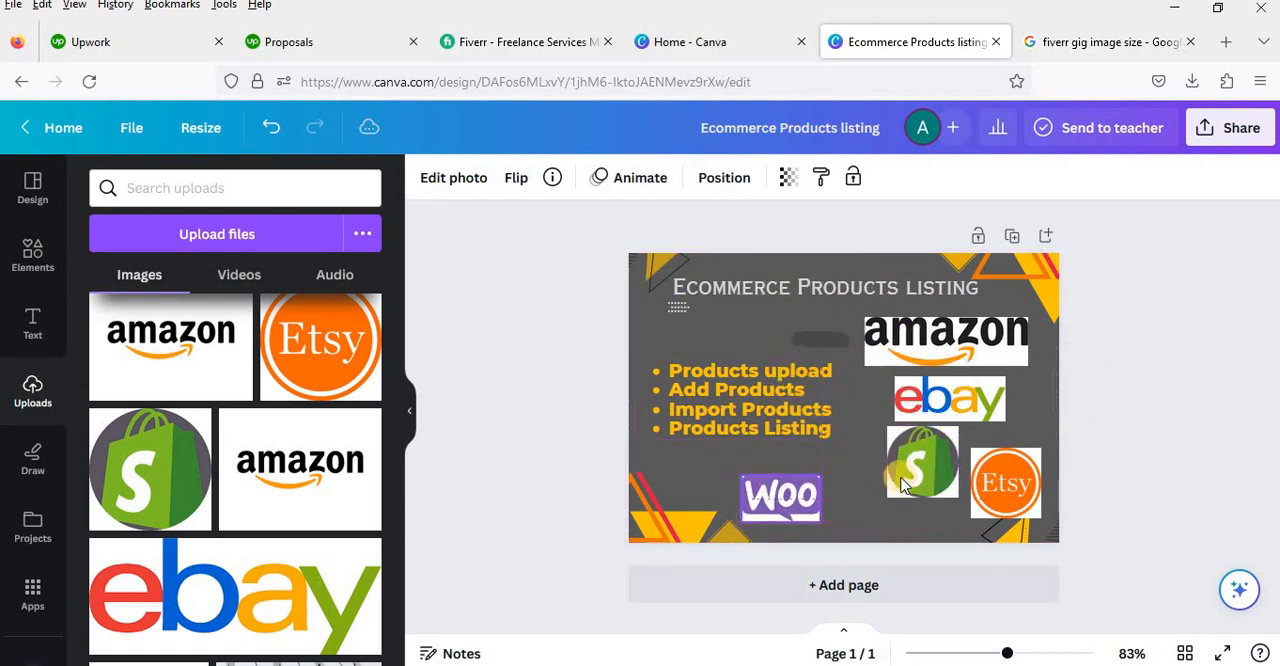
left_click(937, 431)
left_click_drag(937, 431, 925, 444)
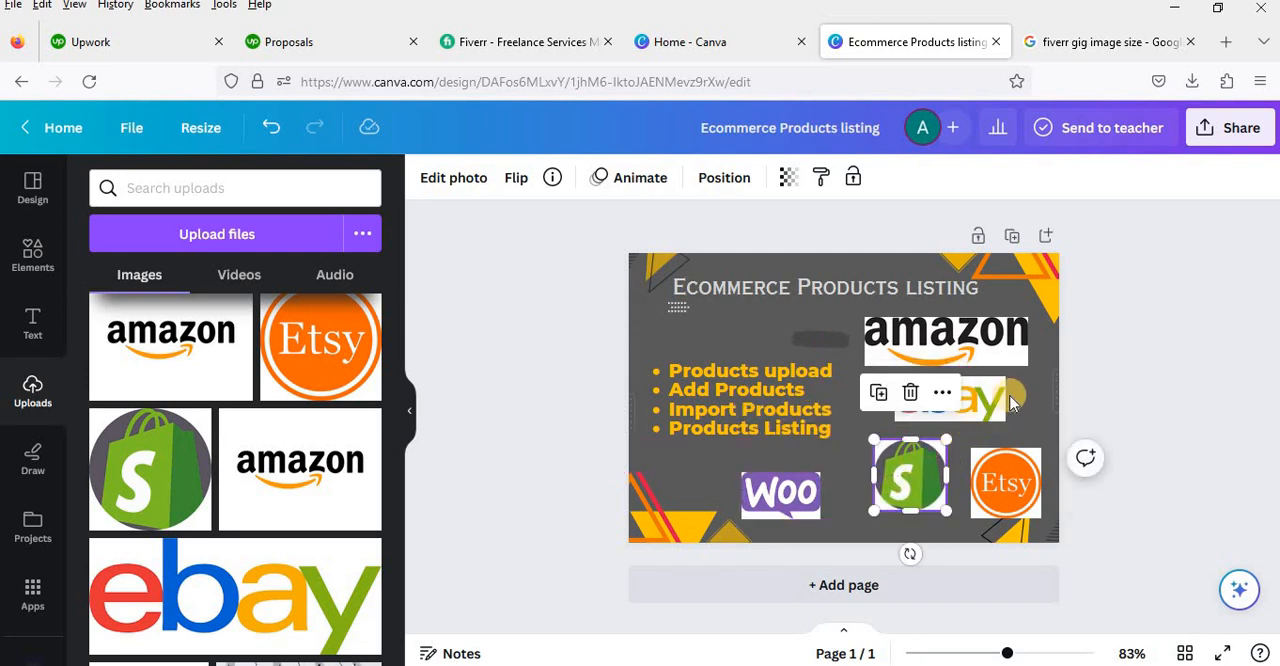
left_click_drag(979, 399, 958, 406)
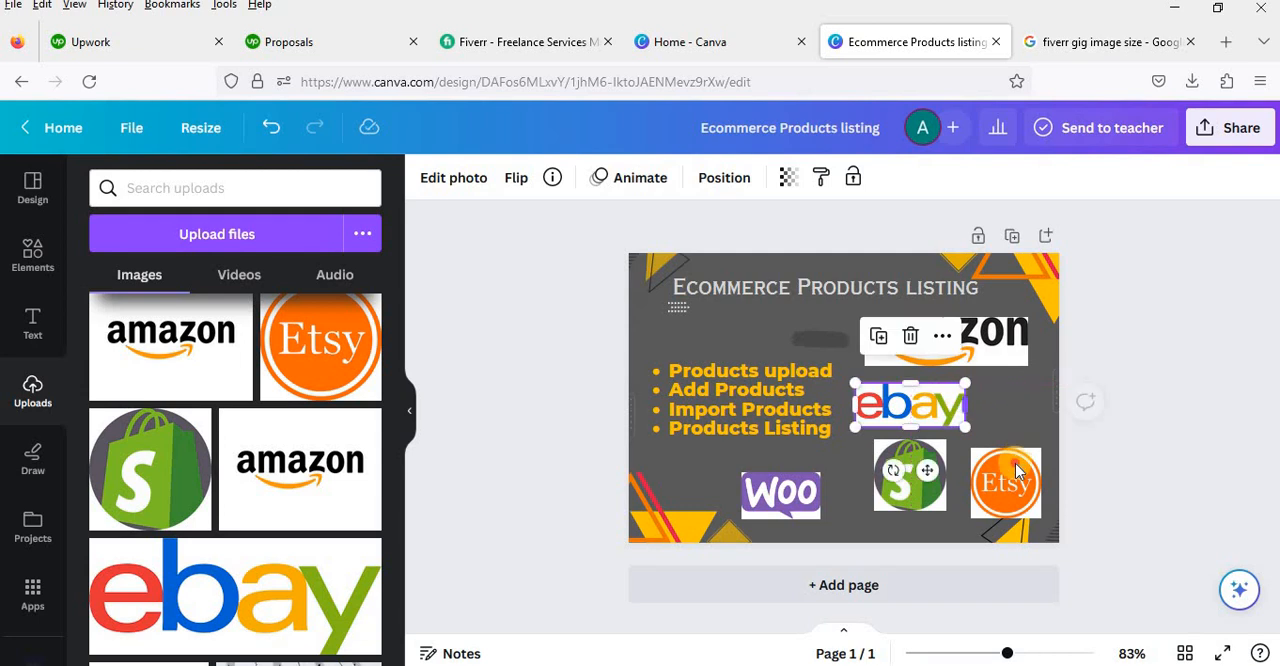
left_click_drag(1010, 478, 1021, 422)
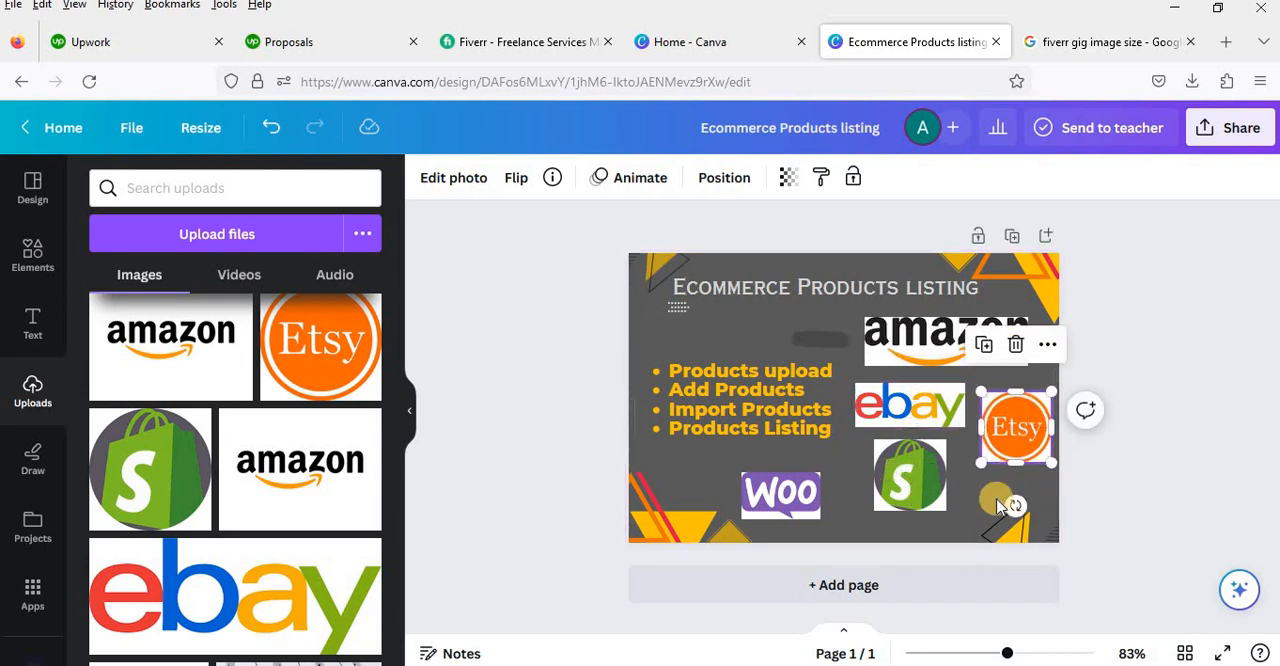
left_click(982, 500)
left_click(927, 501)
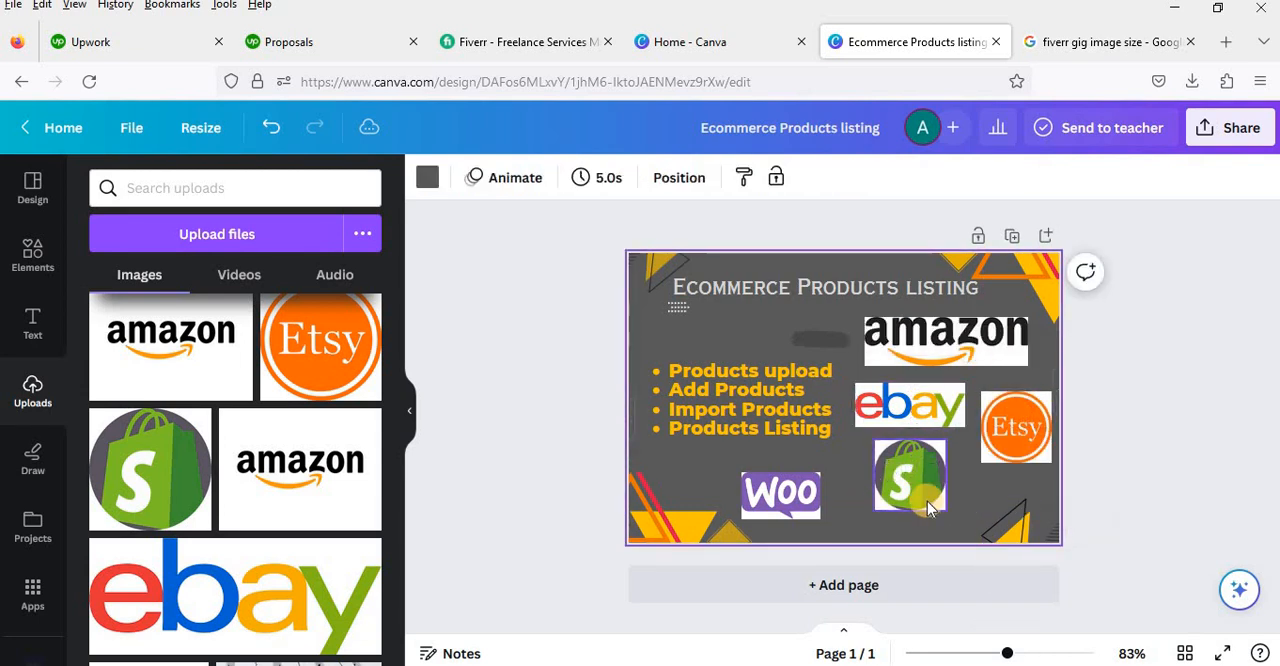
Step: Scale down the Amazon, eBay and Etsy logos, and move Woo beside the services list with eBay near the page bottom
left_click(1015, 355)
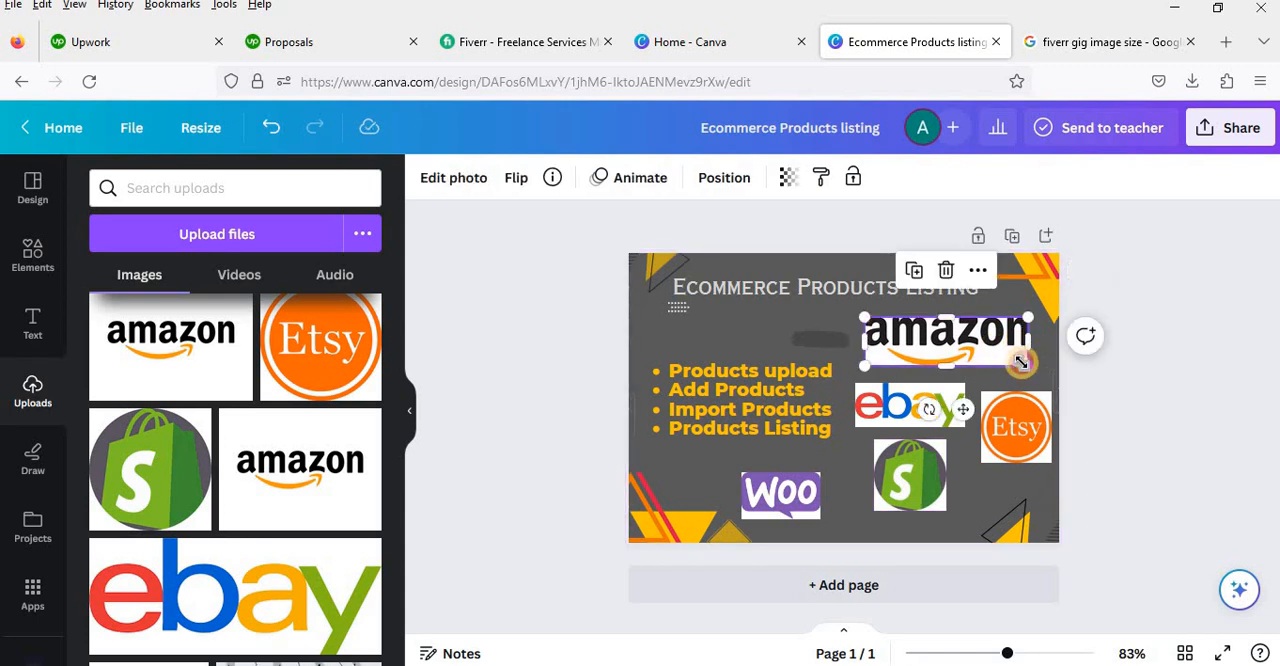
mouse_move(986, 346)
left_mouse_down()
mouse_move(971, 348)
mouse_move(999, 329)
left_mouse_up()
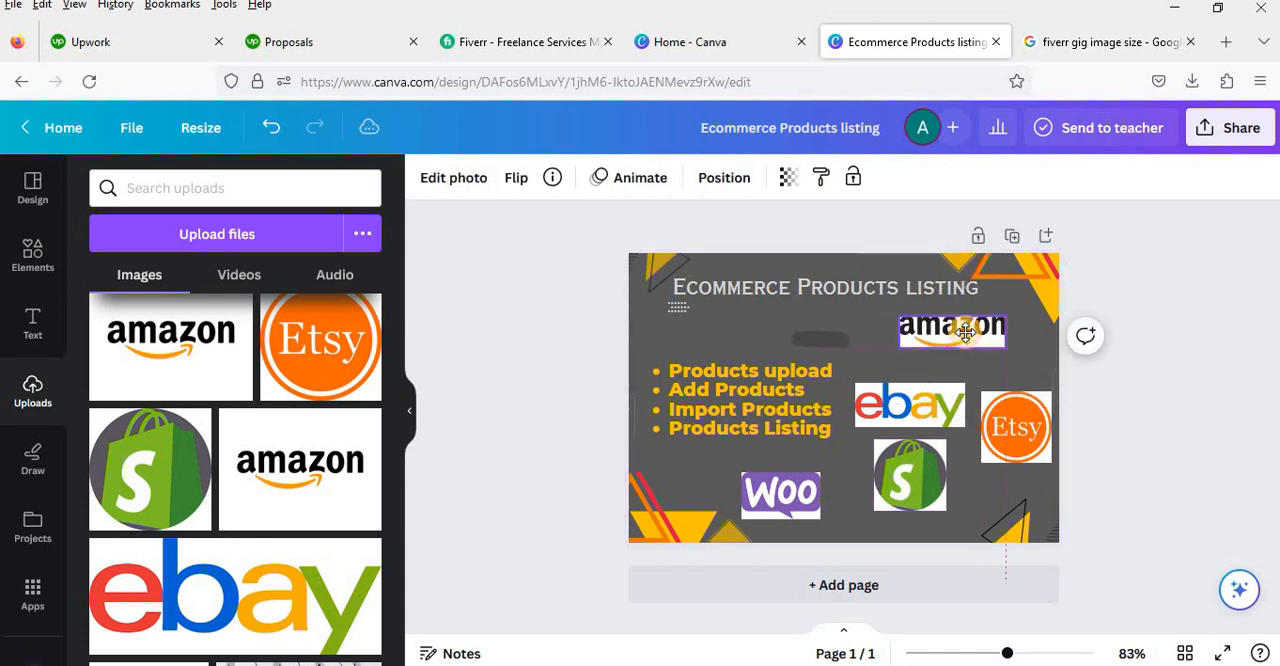
left_click(955, 415)
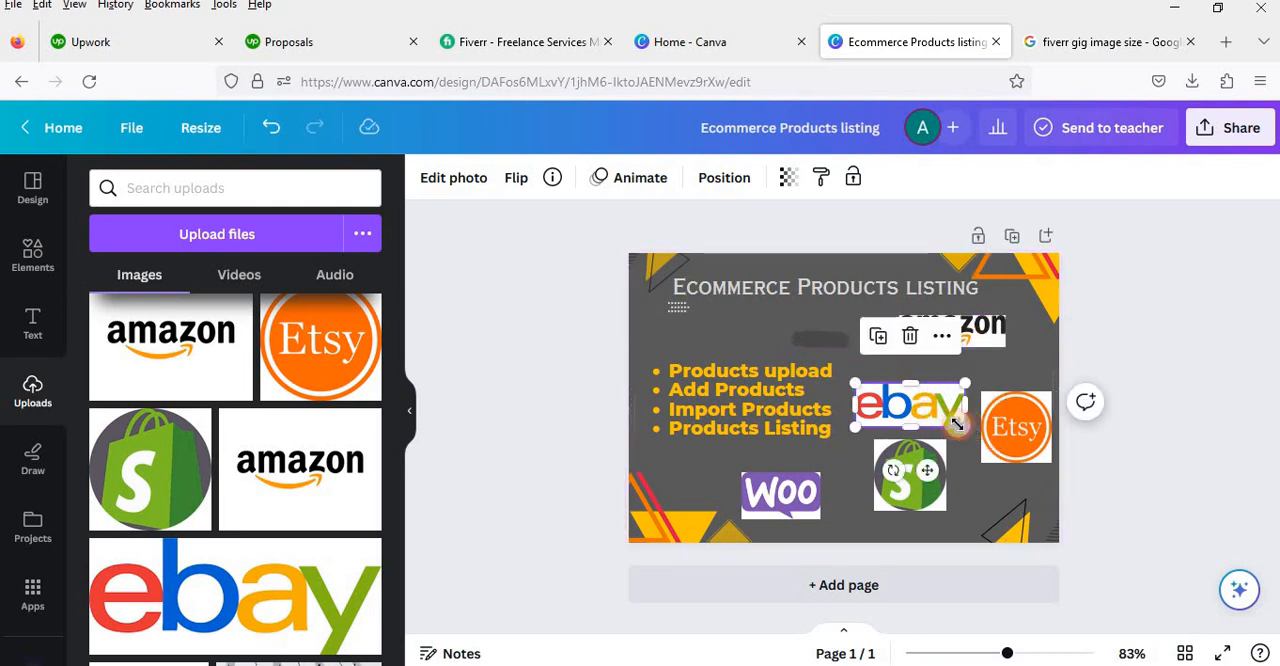
left_click_drag(957, 424, 992, 511)
left_click_drag(795, 490, 1015, 470)
left_click(1013, 421)
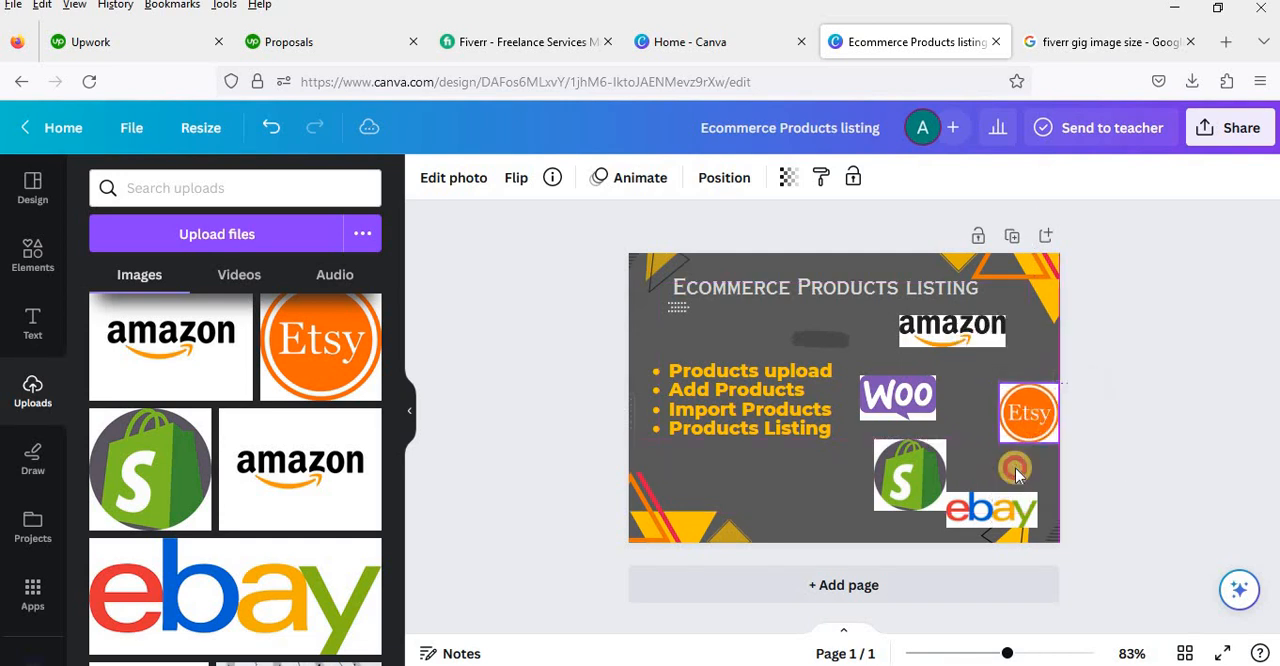
Step: Move eBay below the services list, shrink the Shopify logo beneath Woo and Etsy, and shift Etsy inward from the page edge
left_click_drag(991, 510, 805, 484)
left_click_drag(944, 481, 993, 500)
left_click(1015, 490)
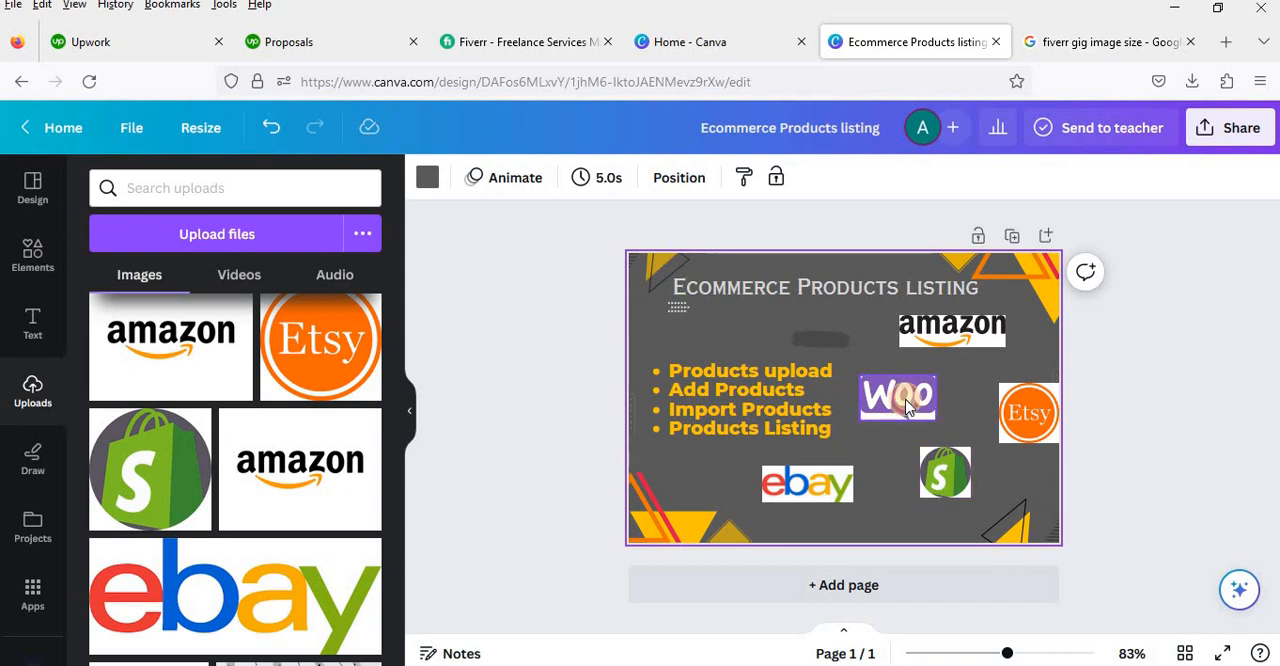
left_click(907, 406)
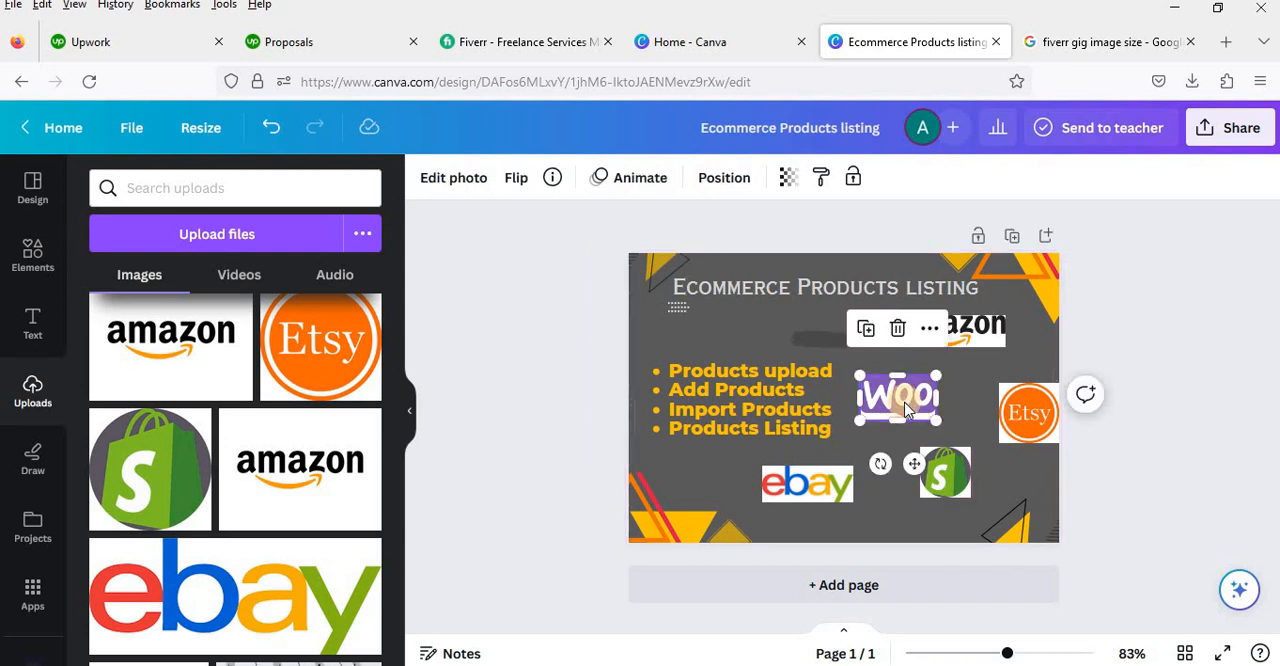
left_click_drag(1033, 412, 1016, 409)
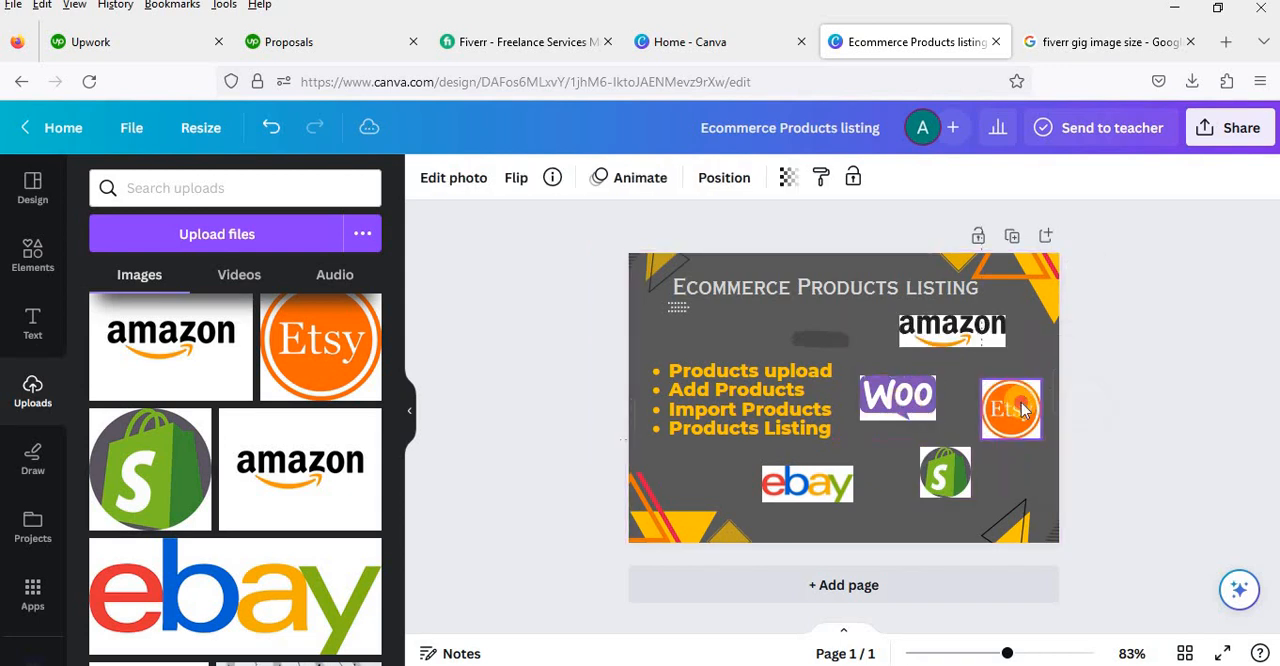
left_click(942, 436)
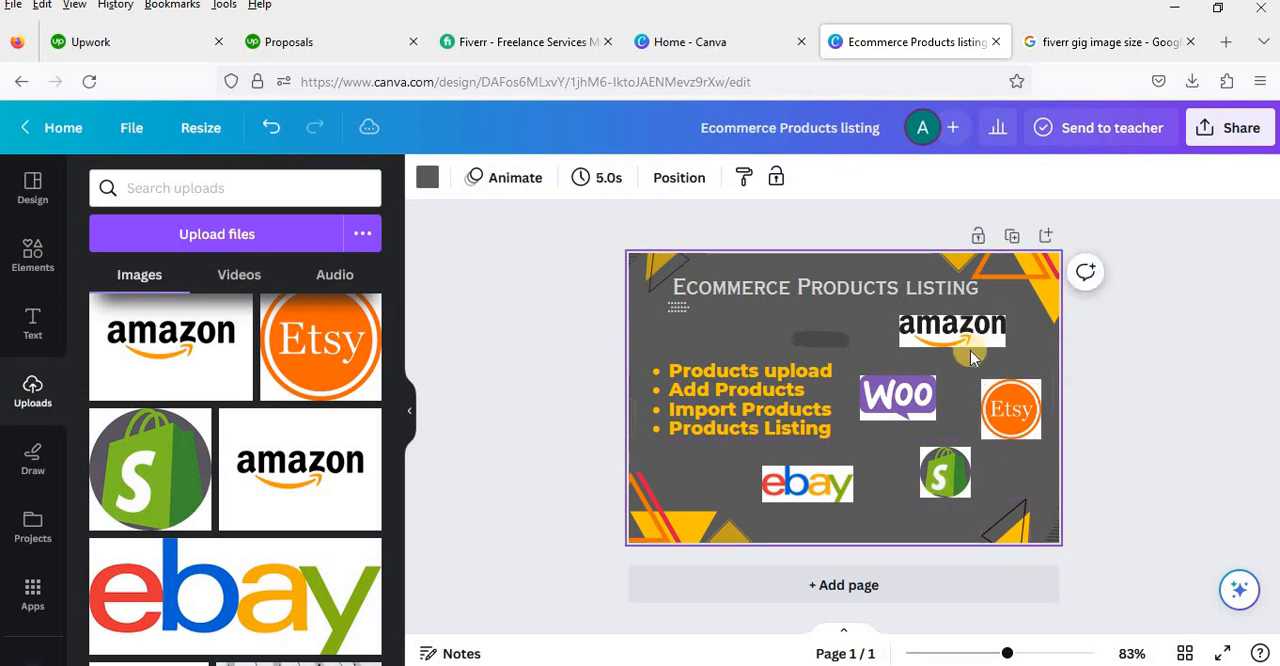
mouse_move(848, 491)
left_mouse_down()
mouse_move(869, 496)
mouse_move(859, 485)
left_mouse_up()
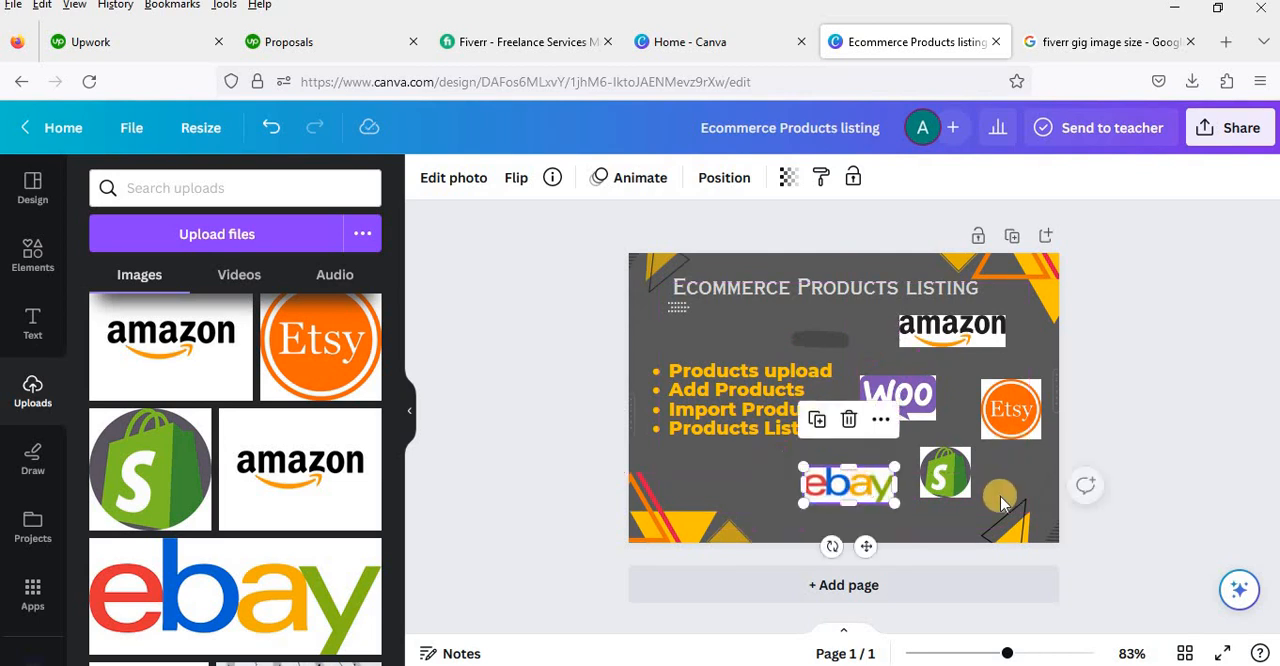
left_click(1006, 495)
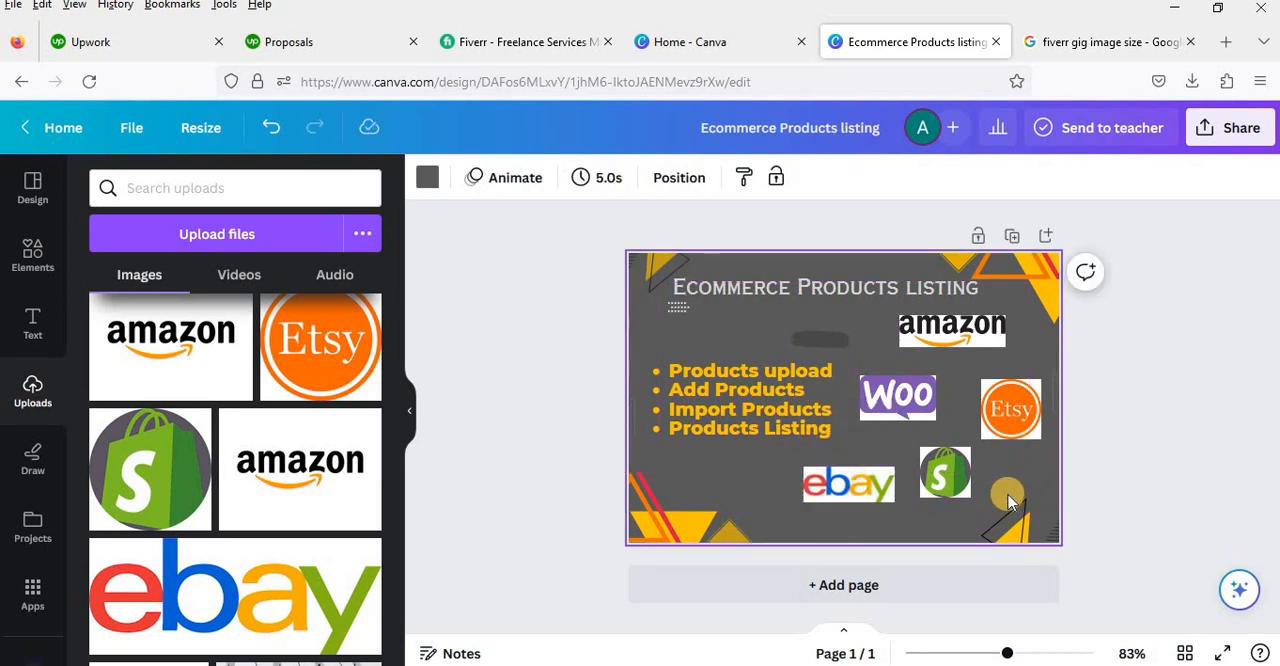
Step: Fine-tune the logo layout with Amazon centred above Woo and Etsy, and eBay and Shopify spaced apart in the row below
left_click_drag(986, 343, 970, 341)
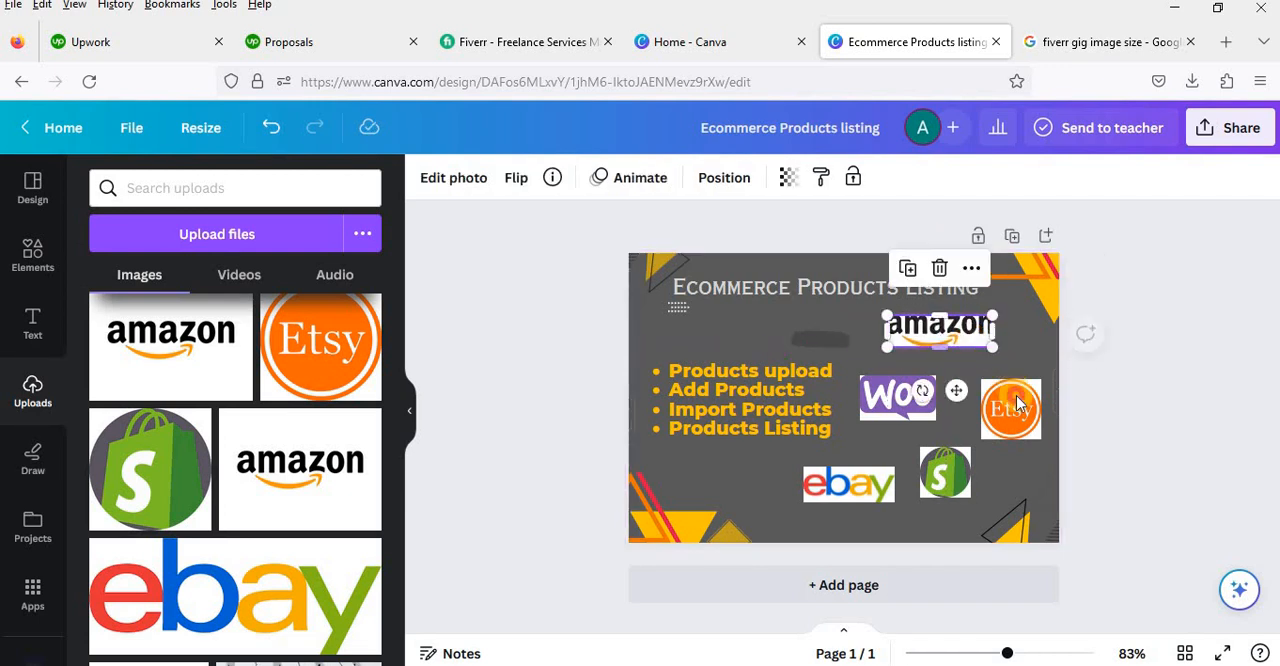
left_click_drag(1019, 400, 1016, 393)
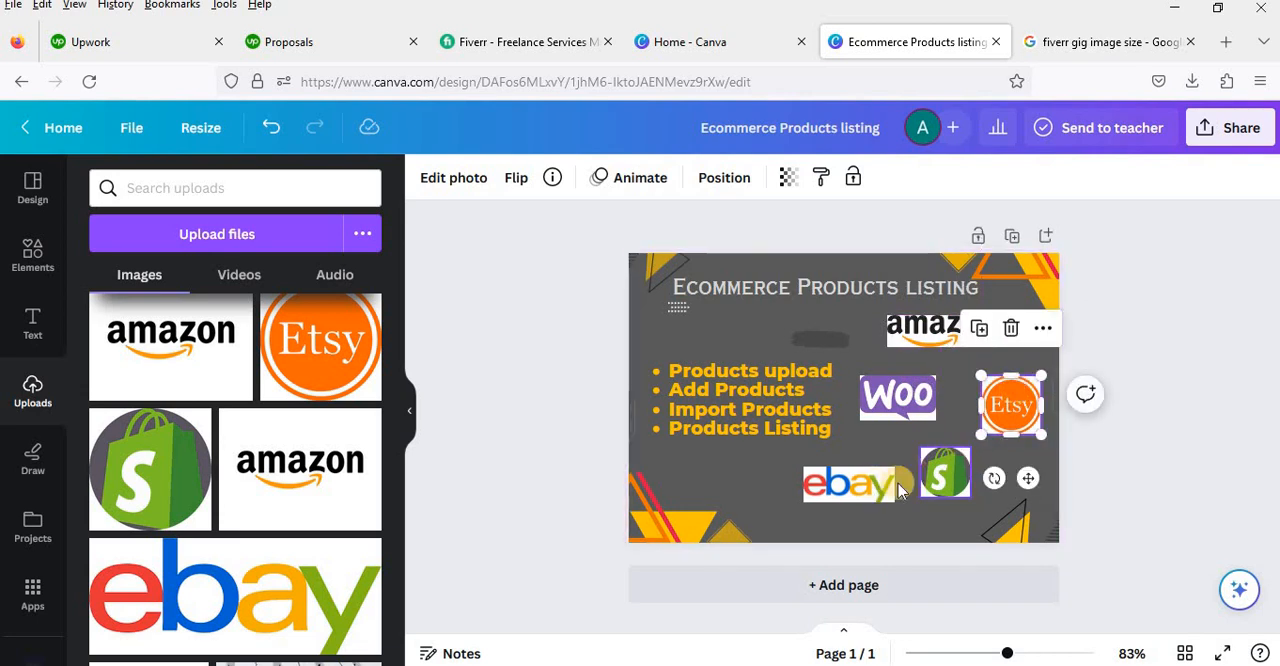
mouse_move(950, 473)
left_mouse_down()
mouse_move(989, 489)
mouse_move(917, 483)
mouse_move(928, 479)
left_mouse_up()
left_click_drag(923, 477, 761, 485)
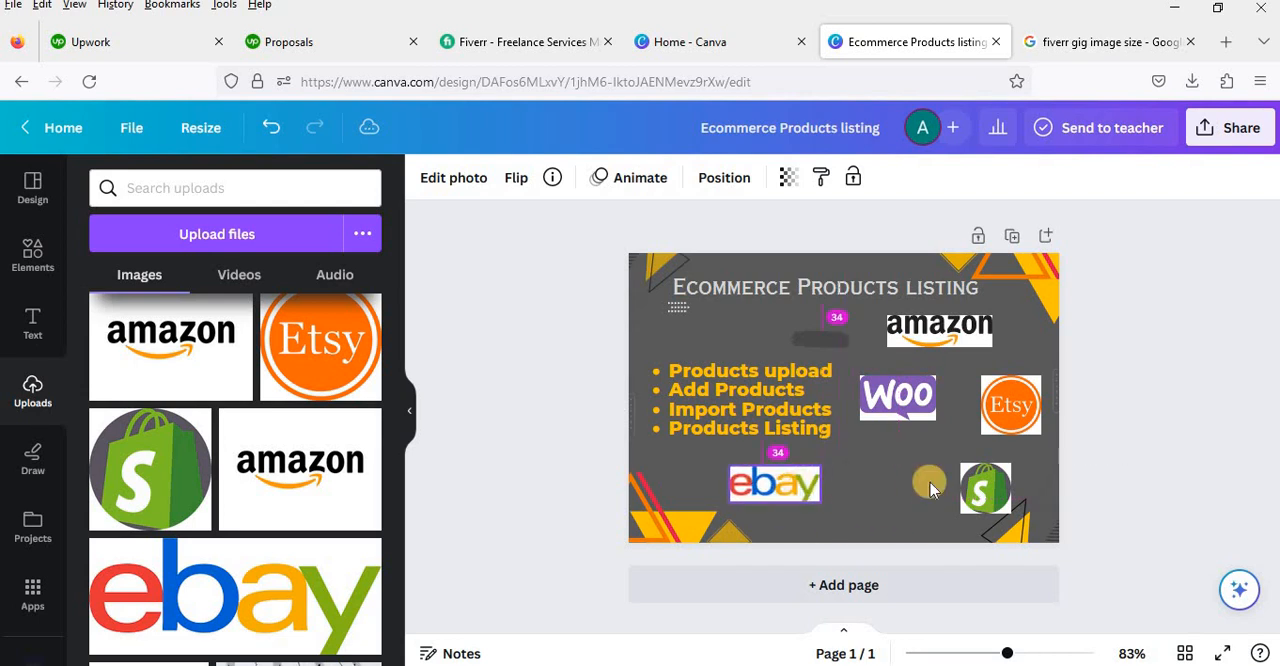
left_click_drag(973, 481, 920, 480)
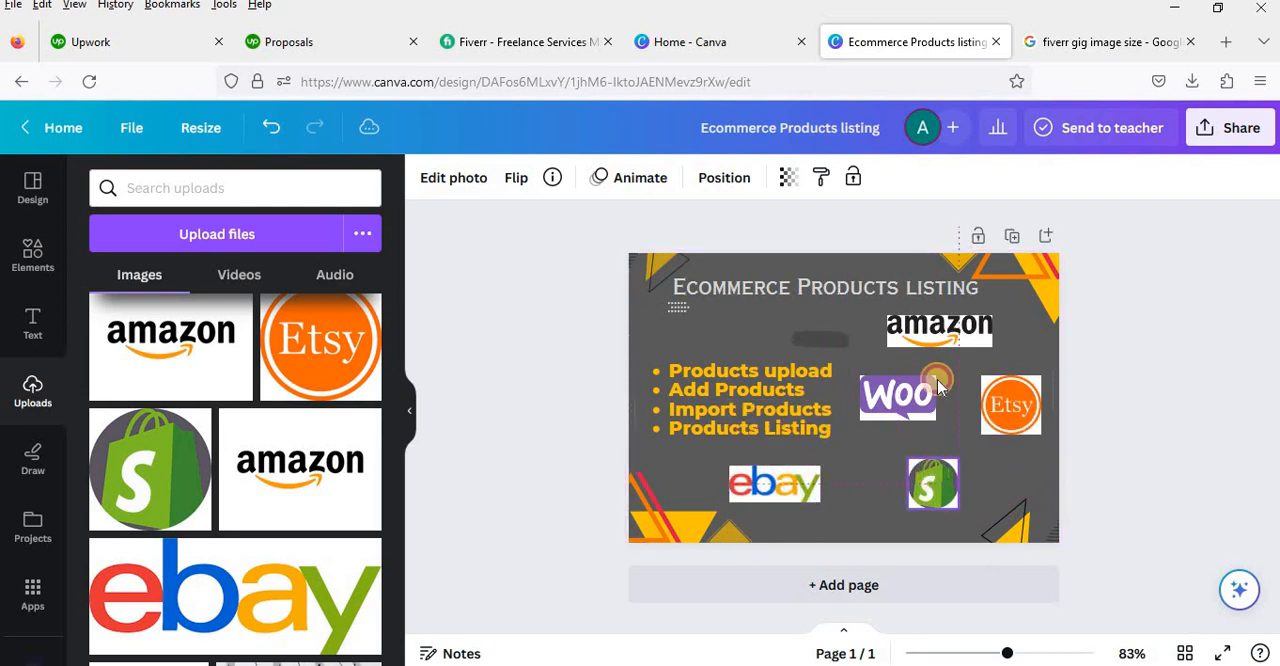
left_click_drag(948, 340, 958, 345)
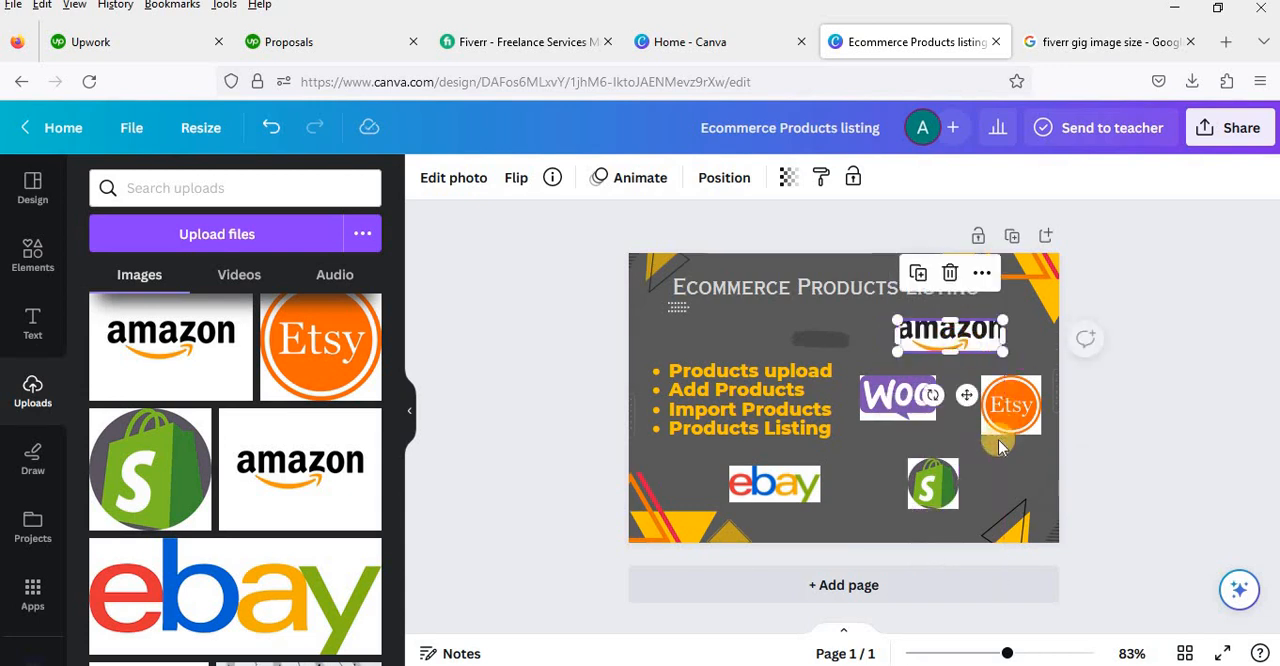
left_click(1001, 474)
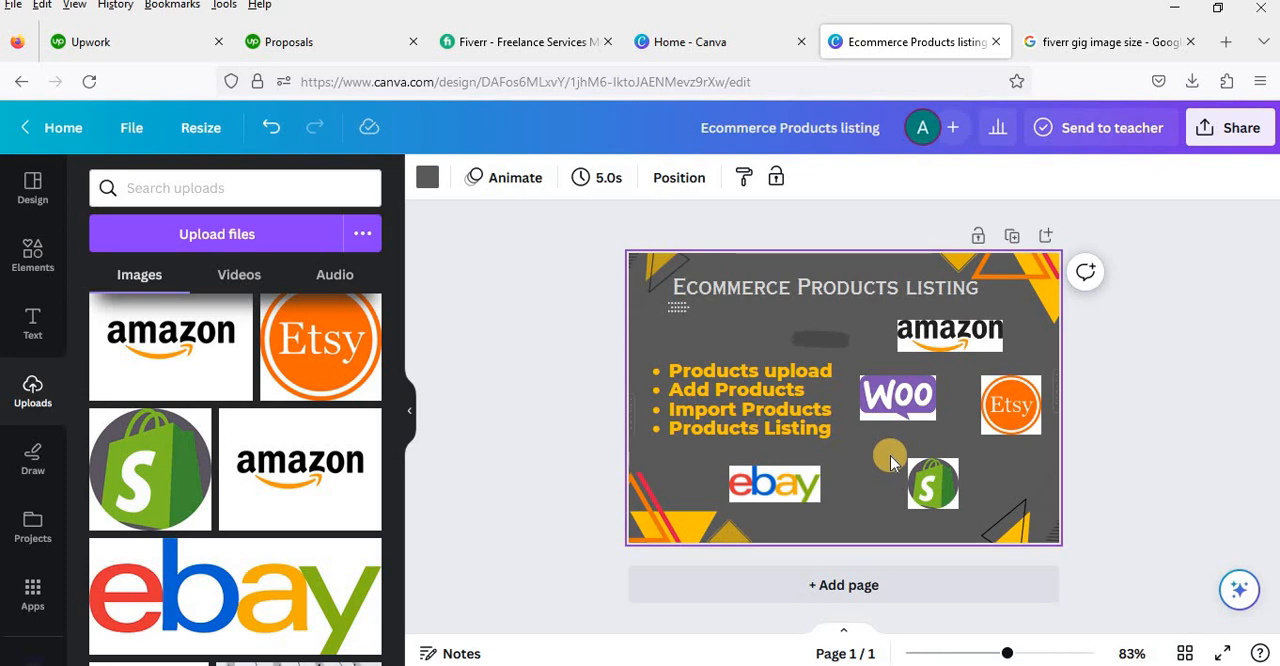
Step: Download the finished design as a JPG and open the downloaded file Ecommerce Products listing(2).jpg
left_click(1222, 135)
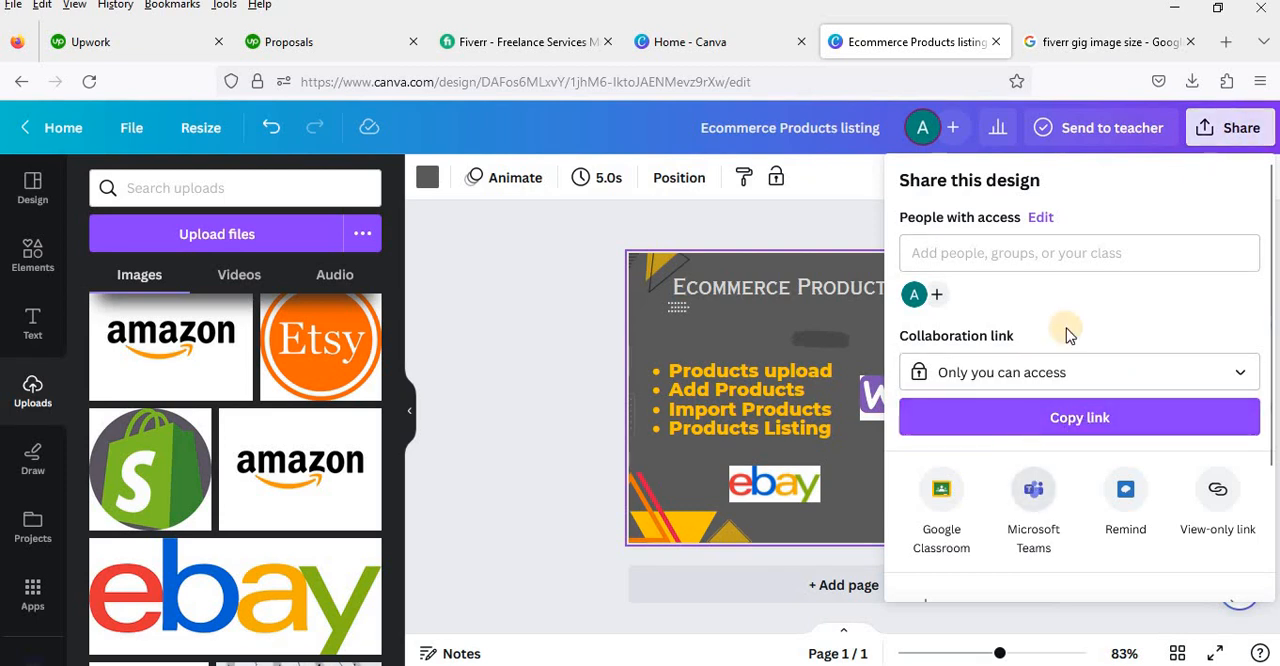
scroll(1000, 306, "down", 3)
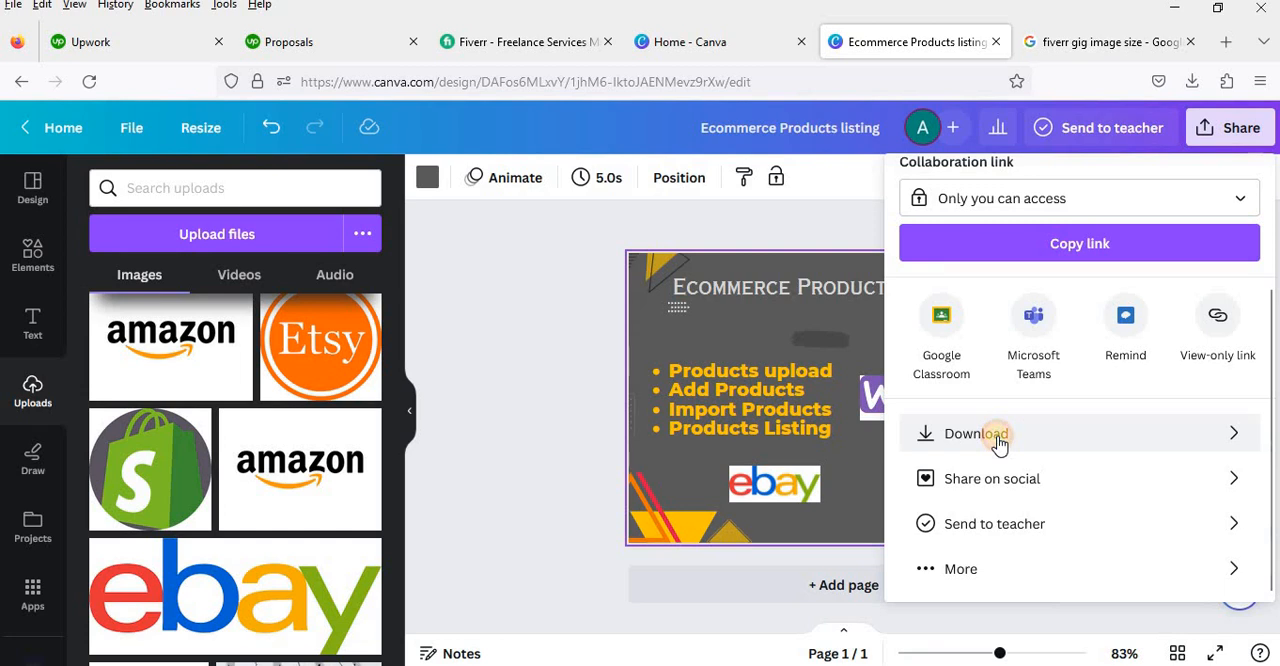
left_click(990, 436)
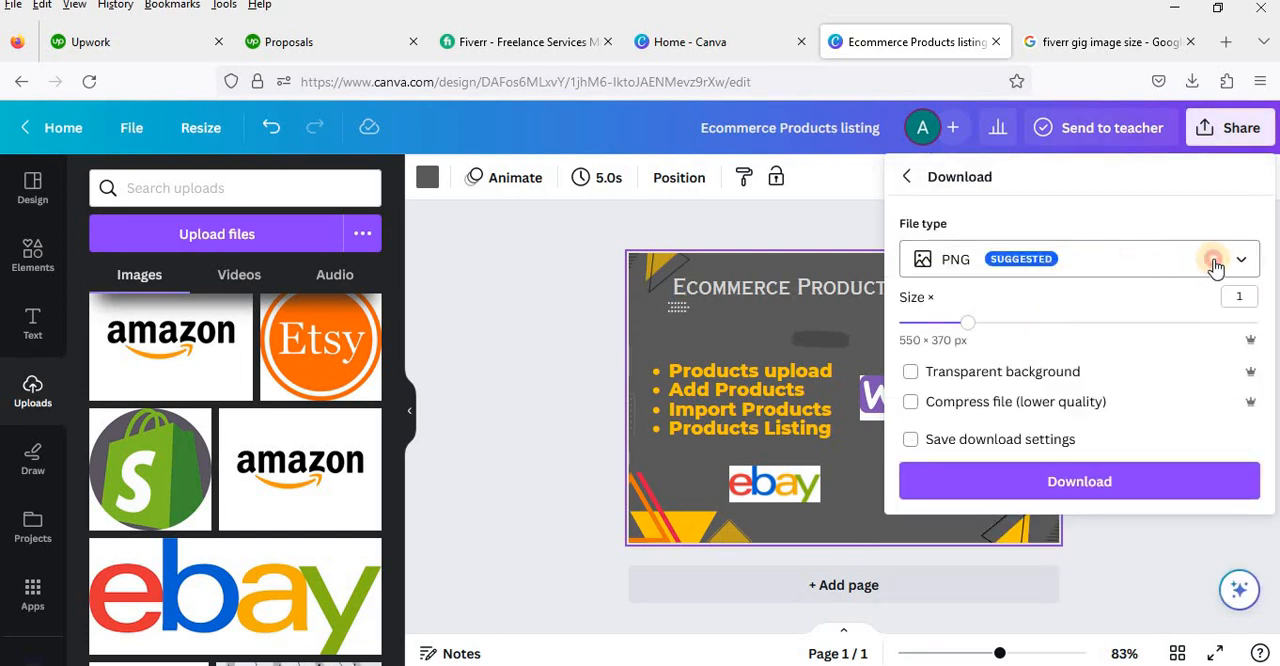
left_click(1174, 256)
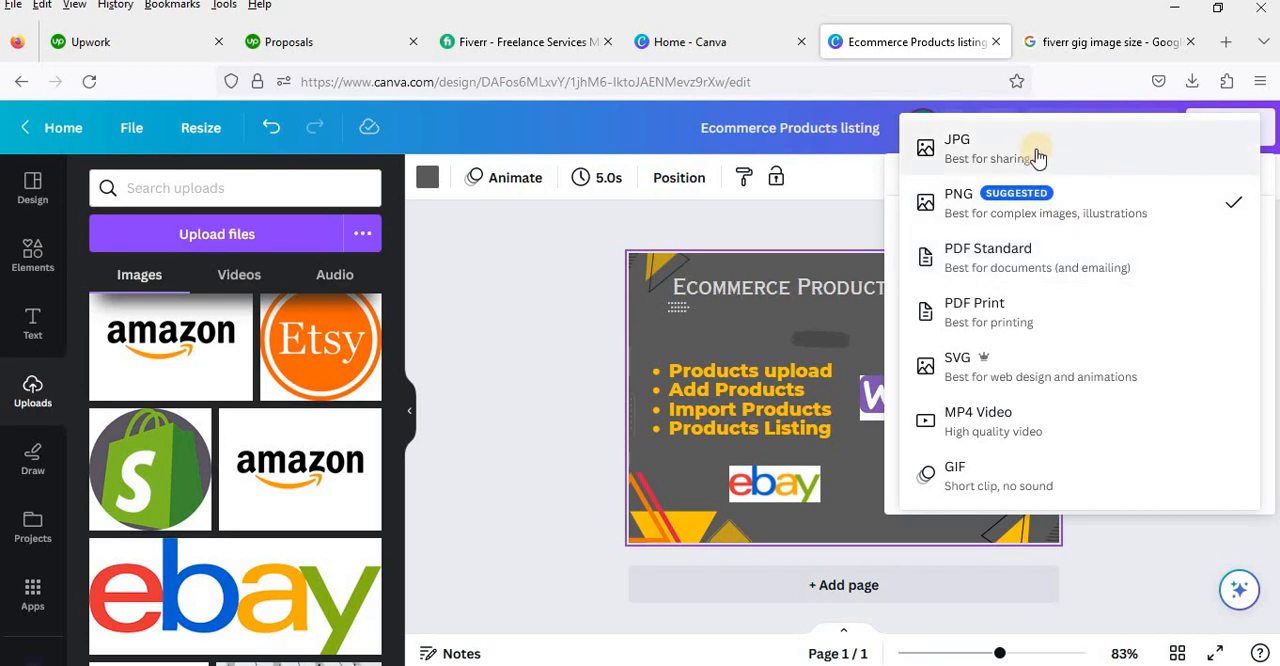
left_click(1100, 158)
left_click(1053, 493)
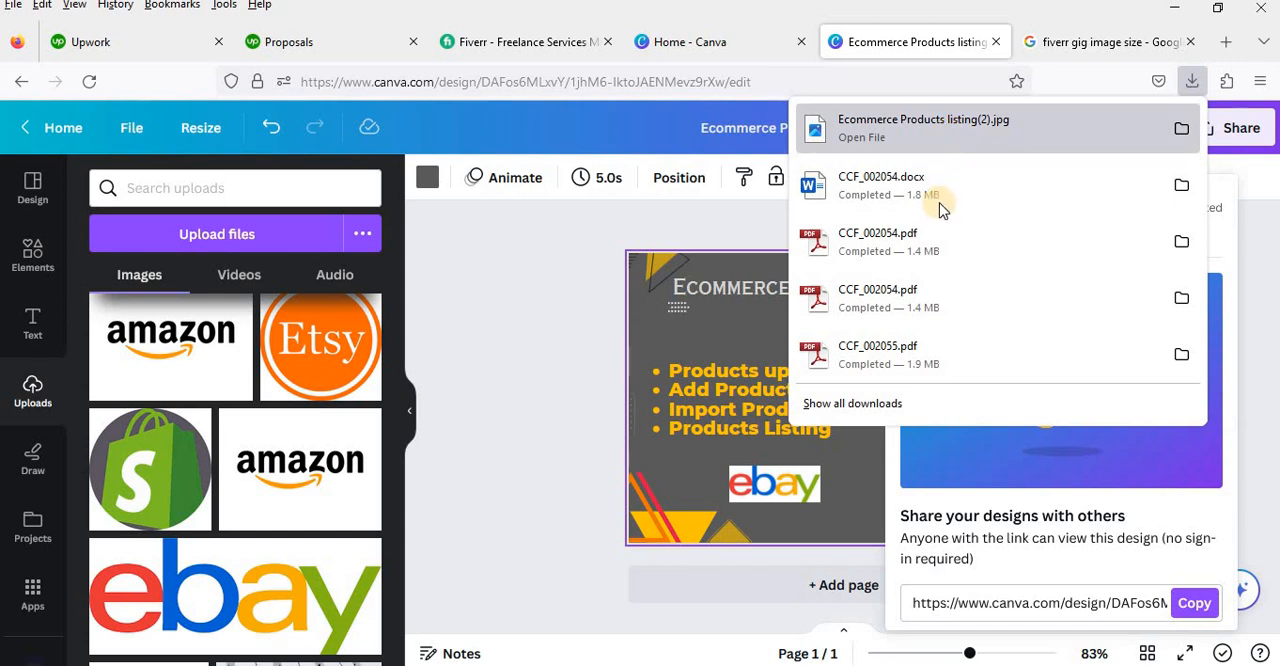
left_click(930, 128)
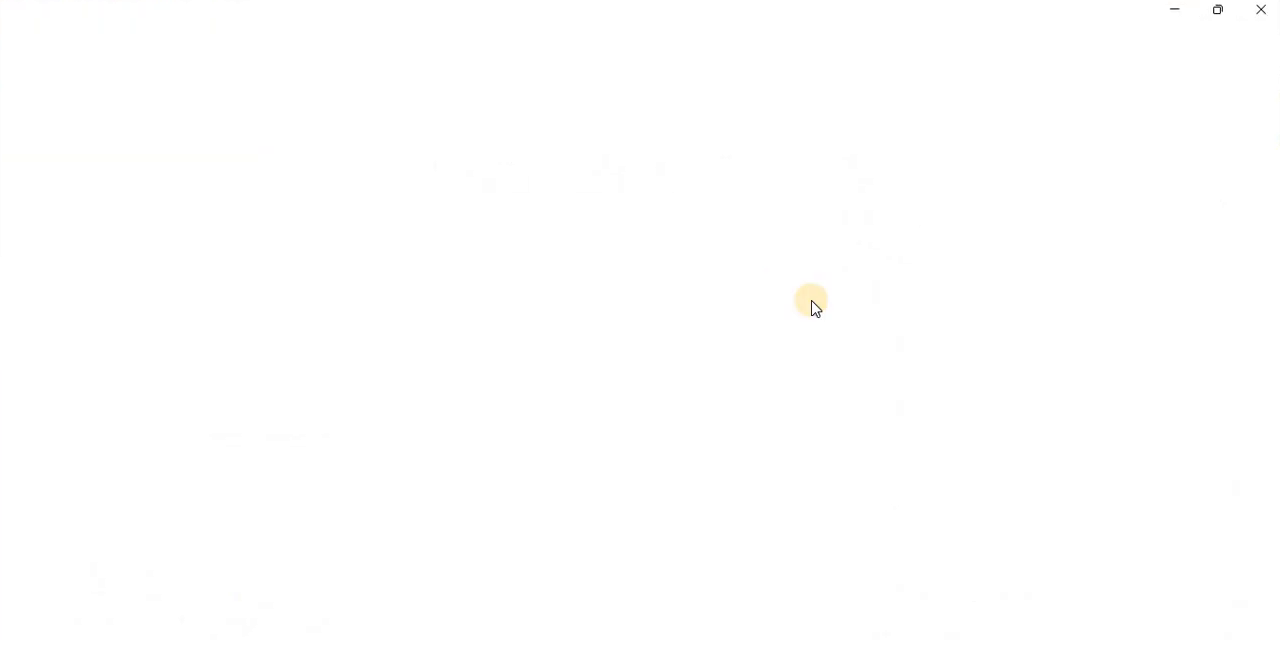